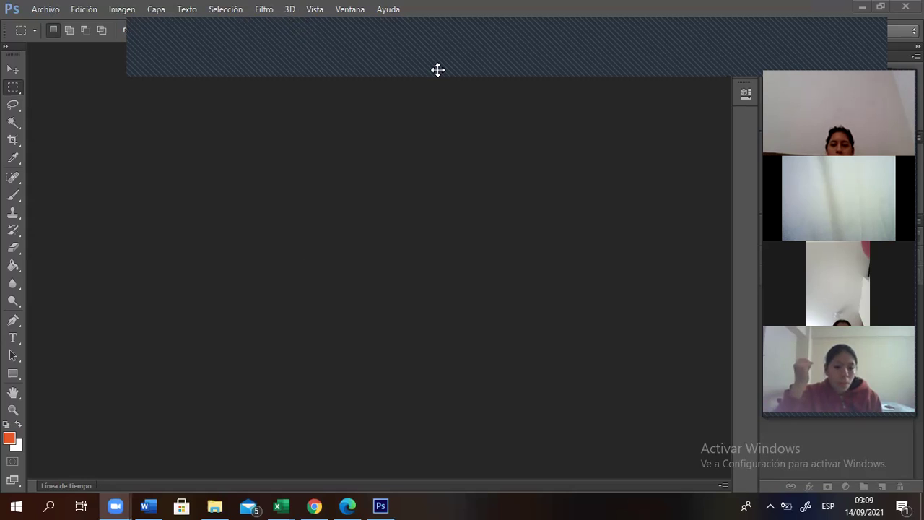
- Start a new document and name it TRABAJO 1
left_click_drag(438, 69, 49, 9)
left_click(45, 9)
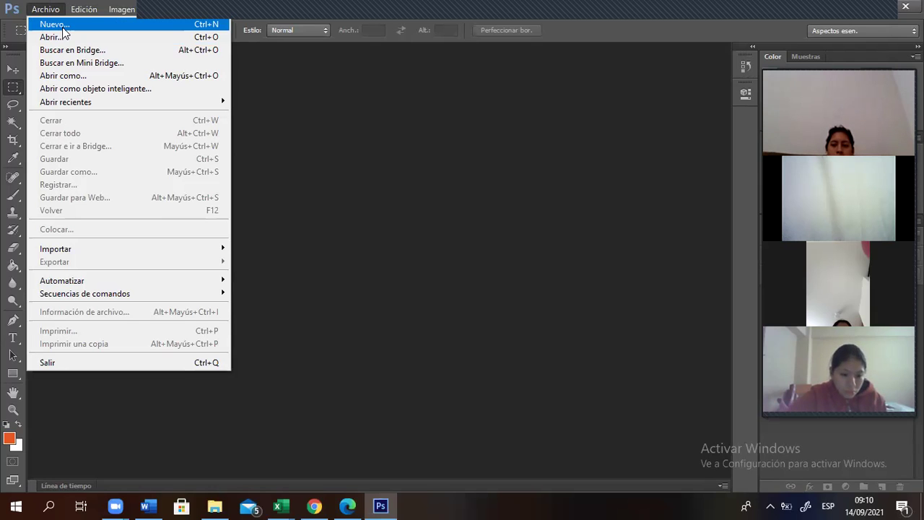
left_click(64, 24)
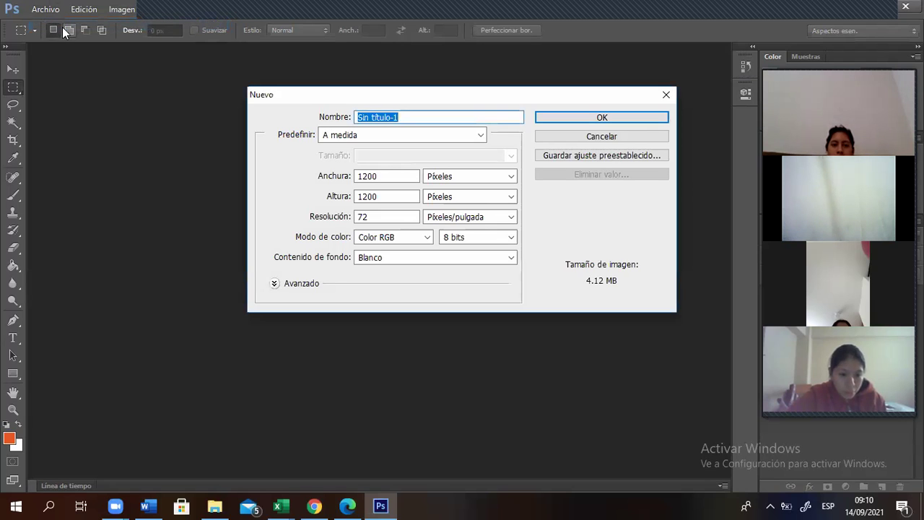
key("BackSpace")
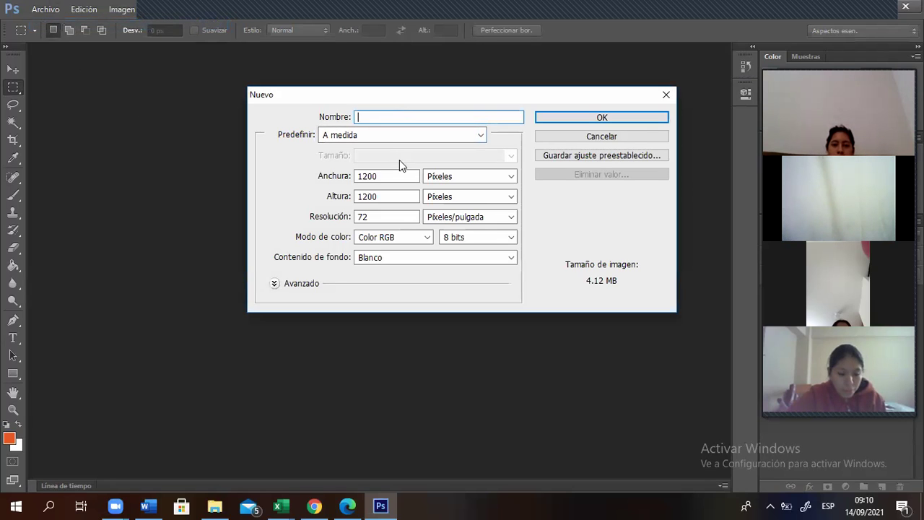
type("TRABAJO ")
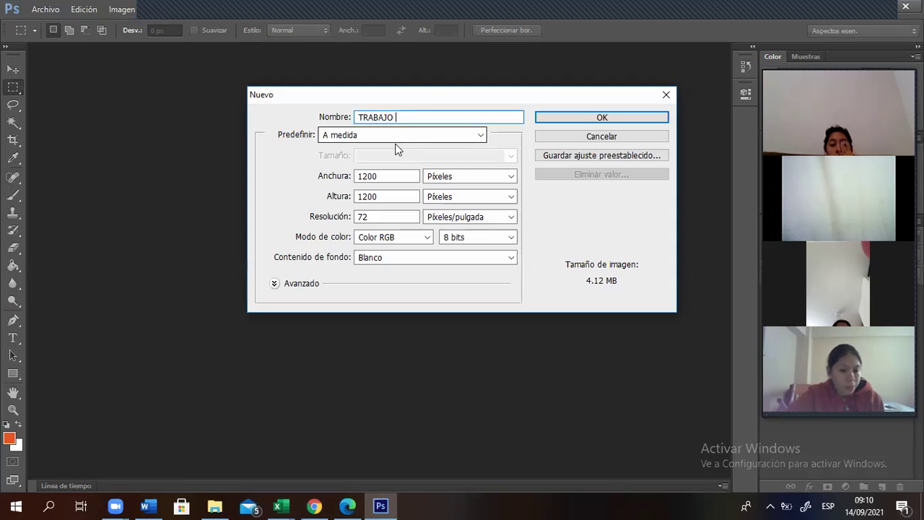
type("1")
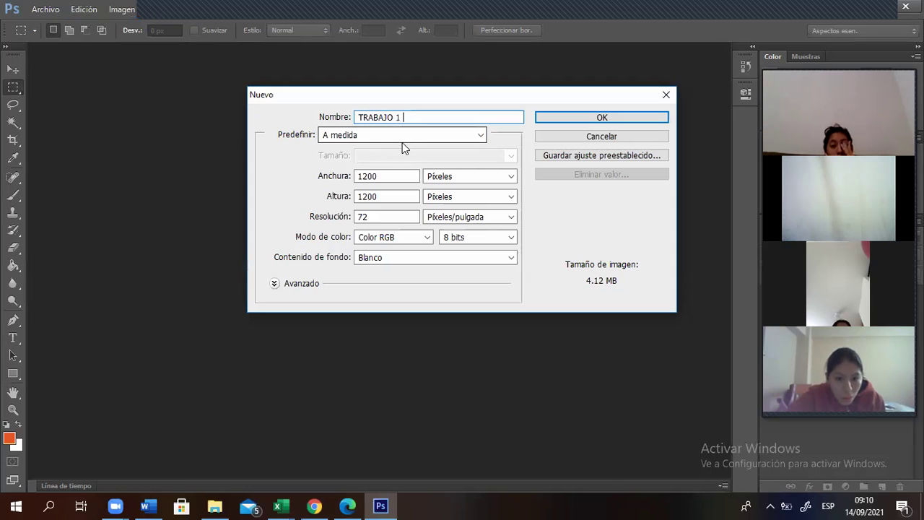
- Apply the Papel internacional preset to the new document
left_click(393, 136)
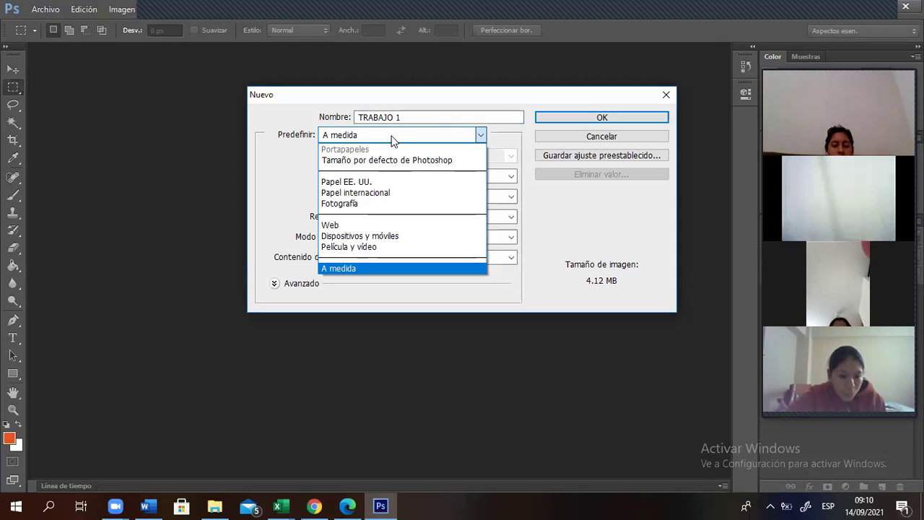
left_click(824, 408)
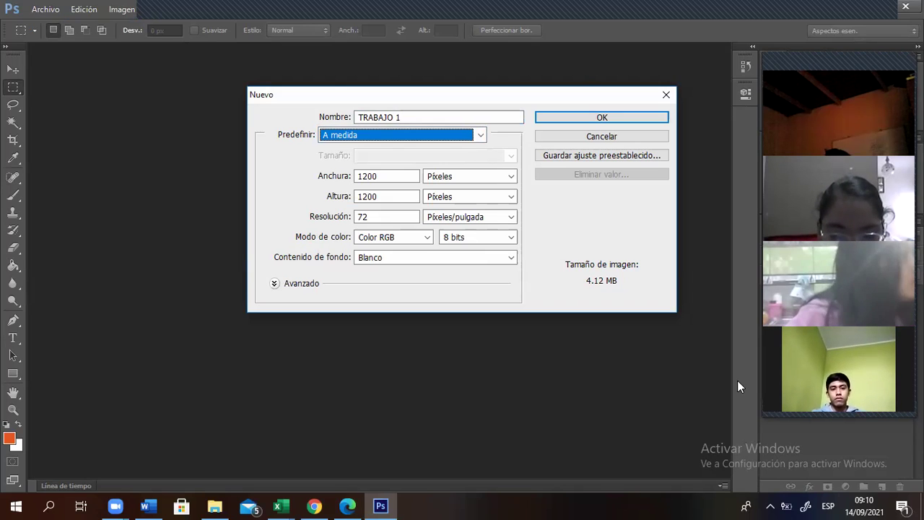
left_click(481, 136)
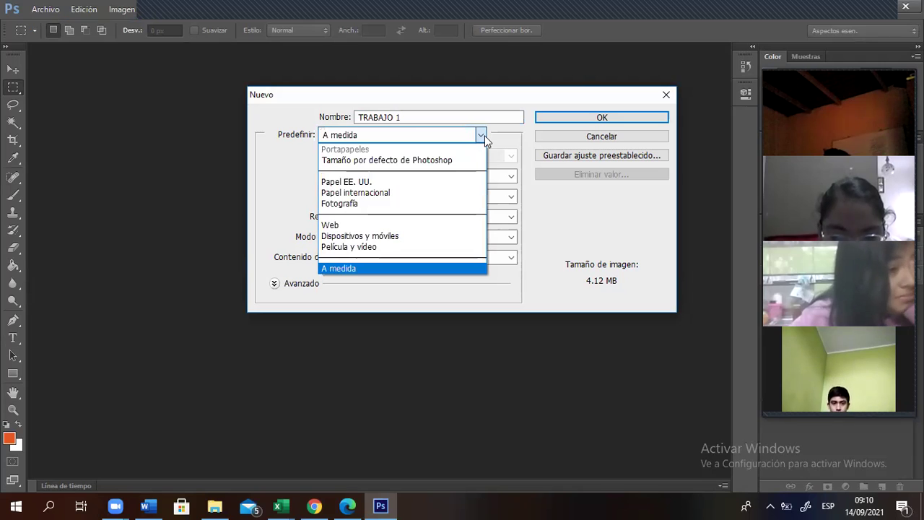
left_click(376, 193)
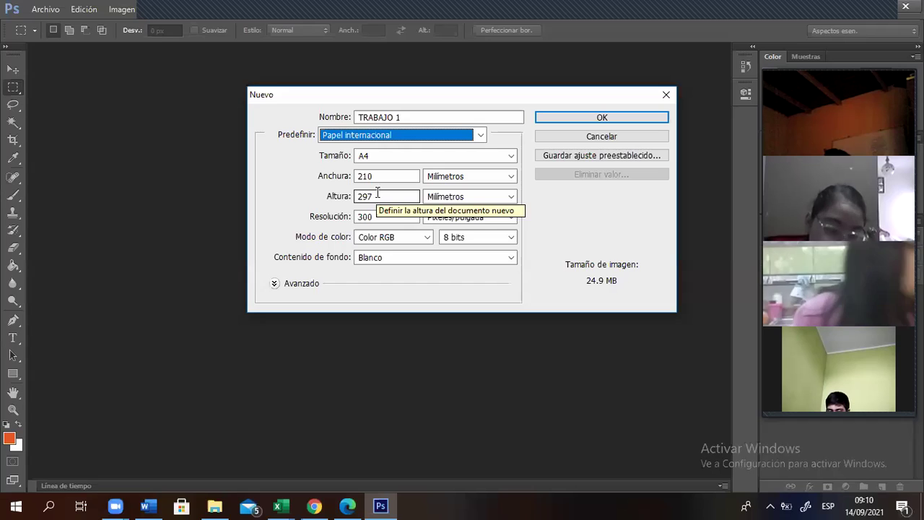
- Set the new document's width and height to 250 mm each
left_click(388, 176)
key("BackSpace")
key("BackSpace")
type("50")
left_click(381, 195)
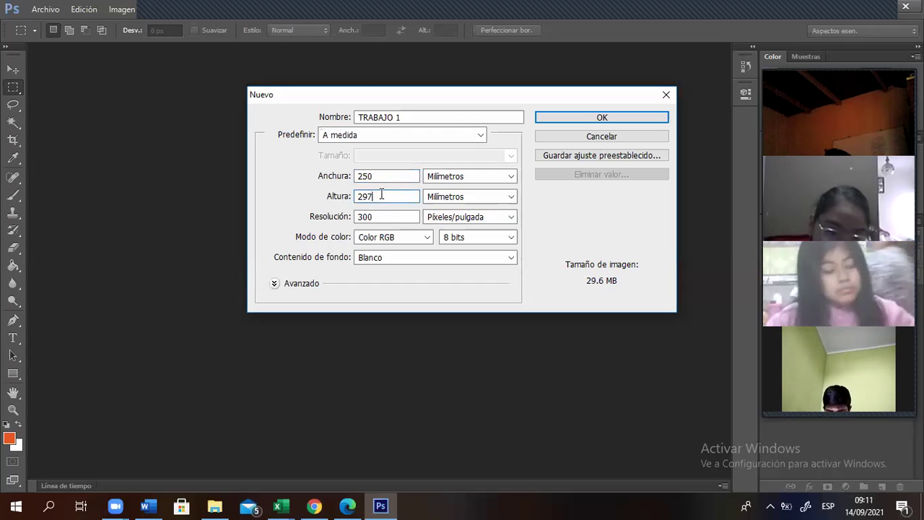
key("BackSpace")
key("BackSpace")
type("2")
key("BackSpace")
type("50")
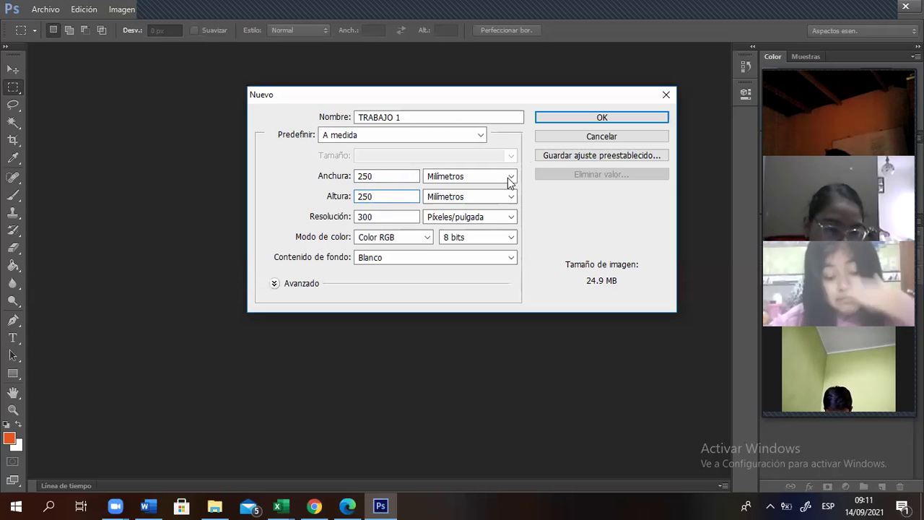
- Create the document with its resolution in pixels per inch and a colour depth of 8 bits
left_click(478, 218)
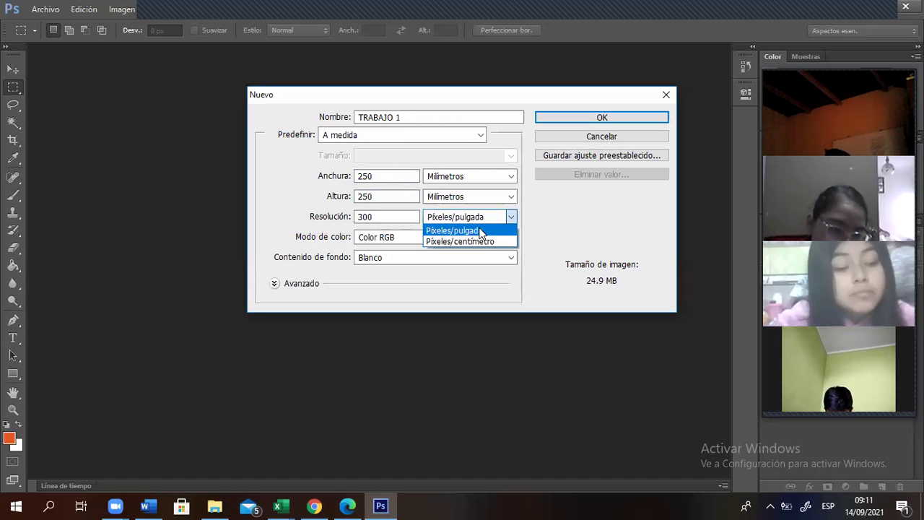
left_click(480, 232)
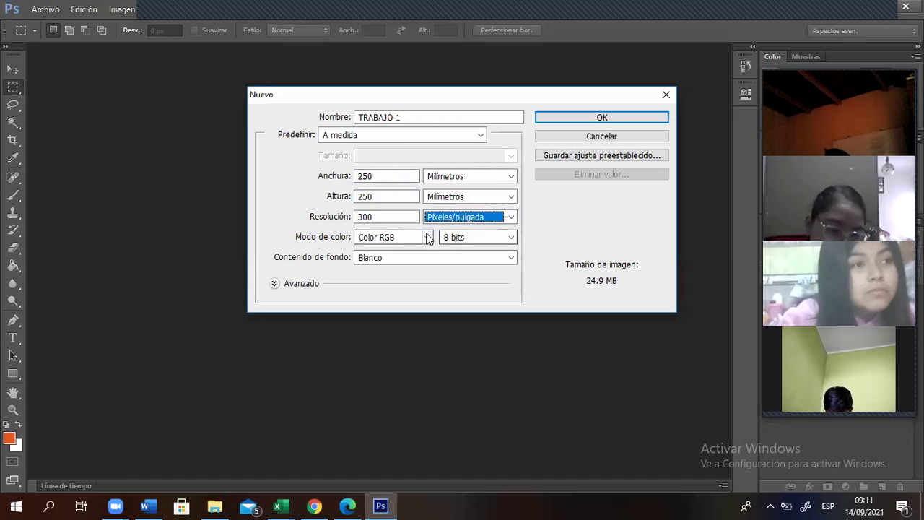
left_click(506, 240)
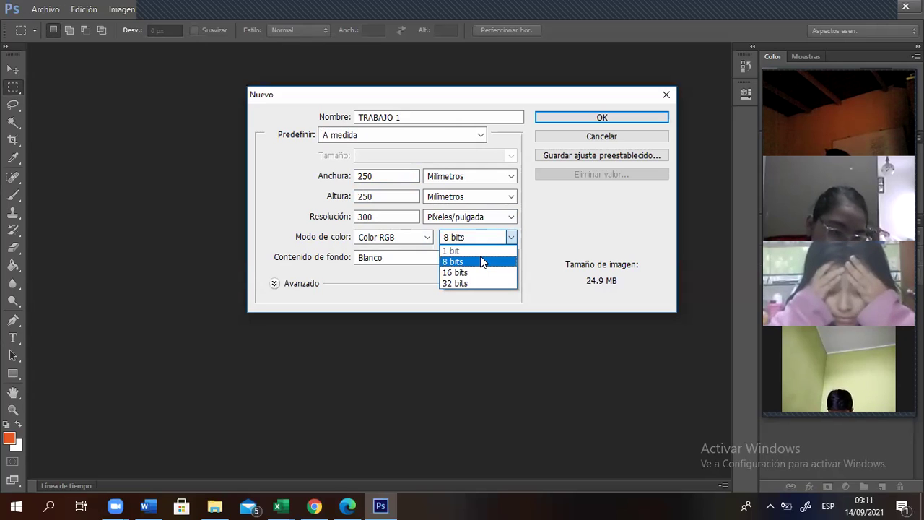
left_click(483, 261)
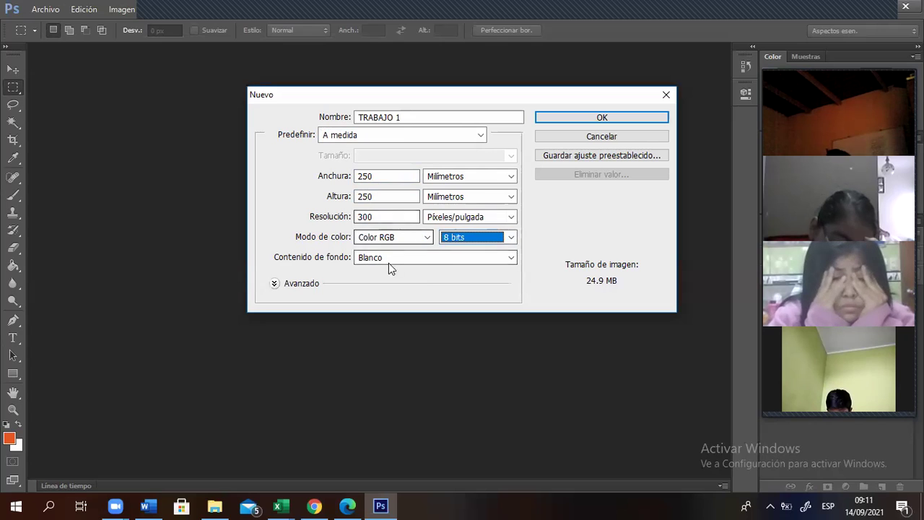
left_click(575, 120)
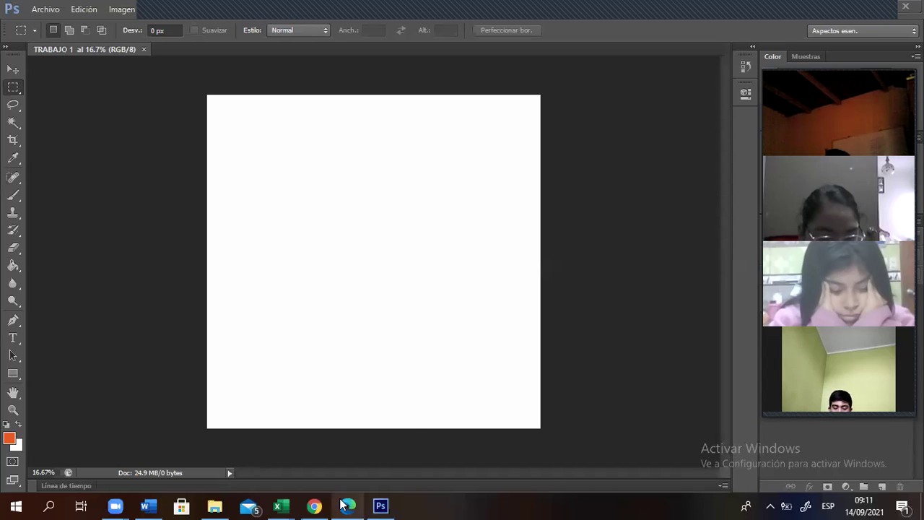
- Switch to the course PDF in Microsoft Edge, find the Photoshop characteristics section and underline "La forma" with a red annotation
mouse_move(344, 505)
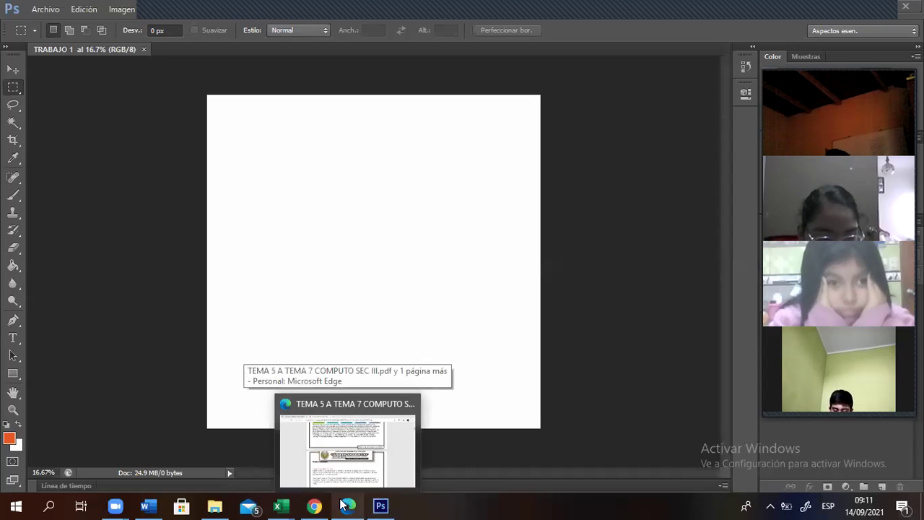
mouse_move(214, 505)
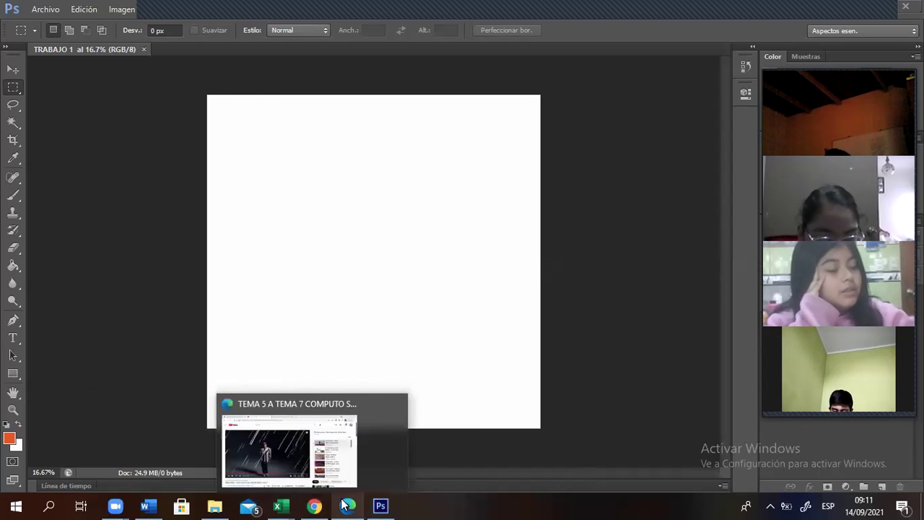
left_click(347, 462)
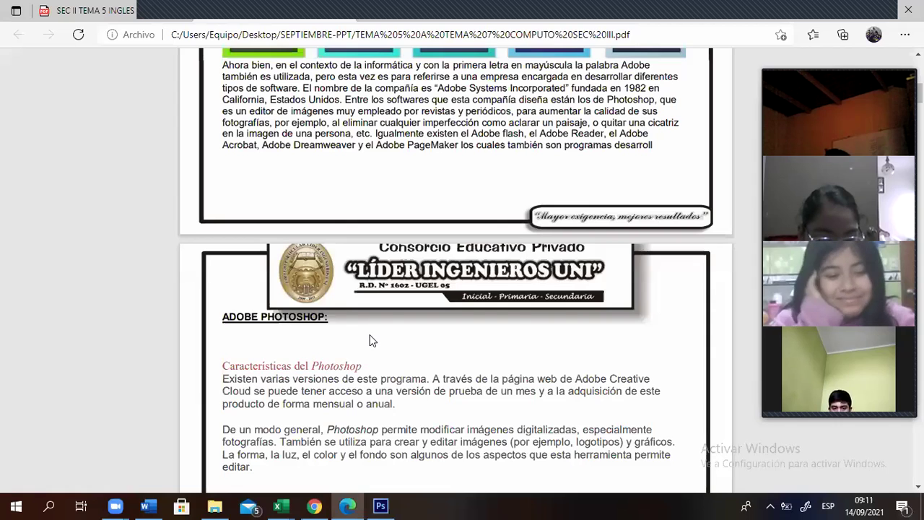
scroll(371, 337, "up", 5)
scroll(369, 335, "down", 10)
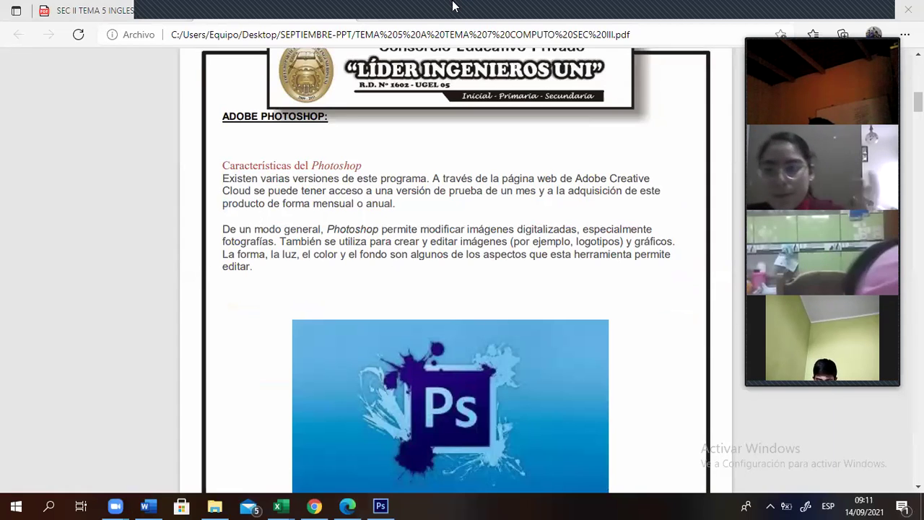
mouse_move(453, 6)
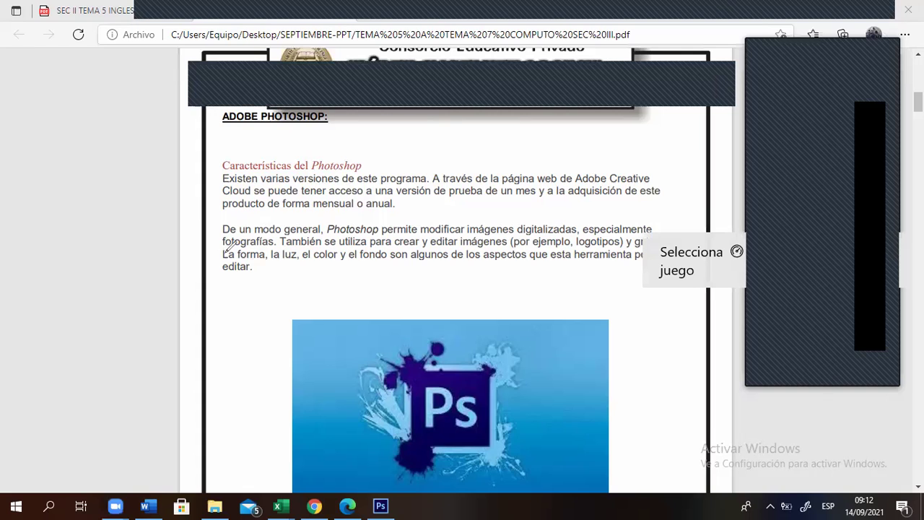
left_click_drag(225, 260, 260, 255)
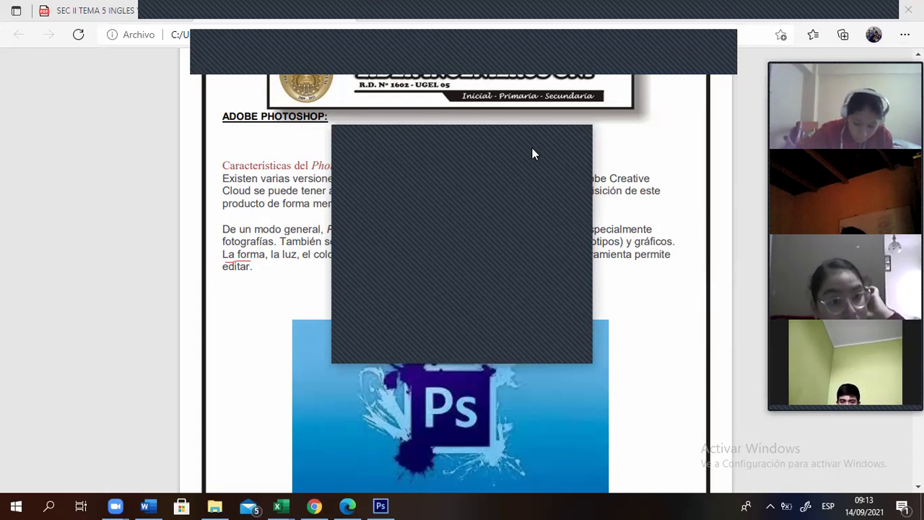
- Switch back to Photoshop and examine the Lasso, Magic Wand, Crop and healing tools, including the Lasso and Crop variants
mouse_move(380, 506)
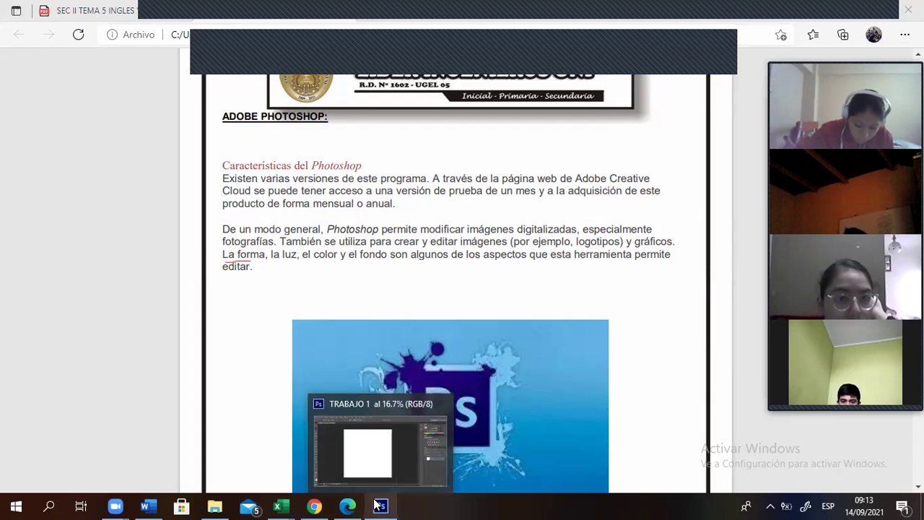
left_click(400, 445)
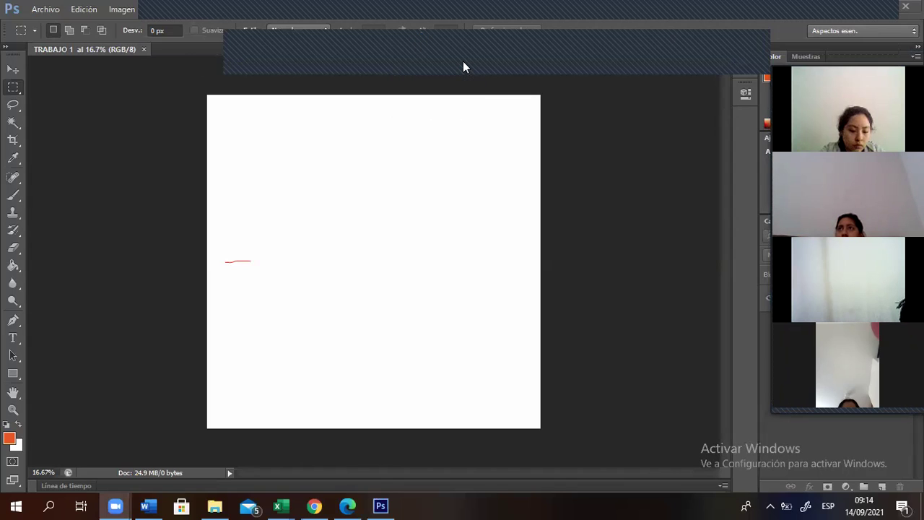
left_click(21, 110)
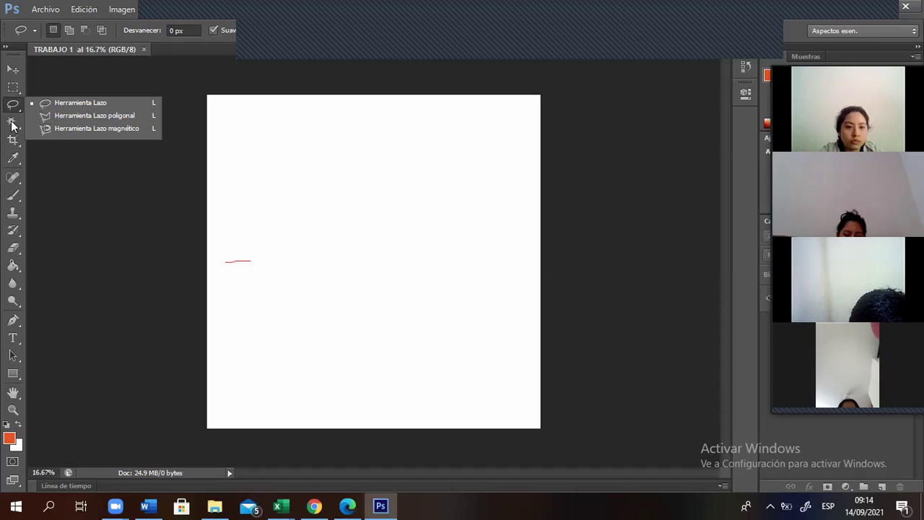
left_click(14, 124)
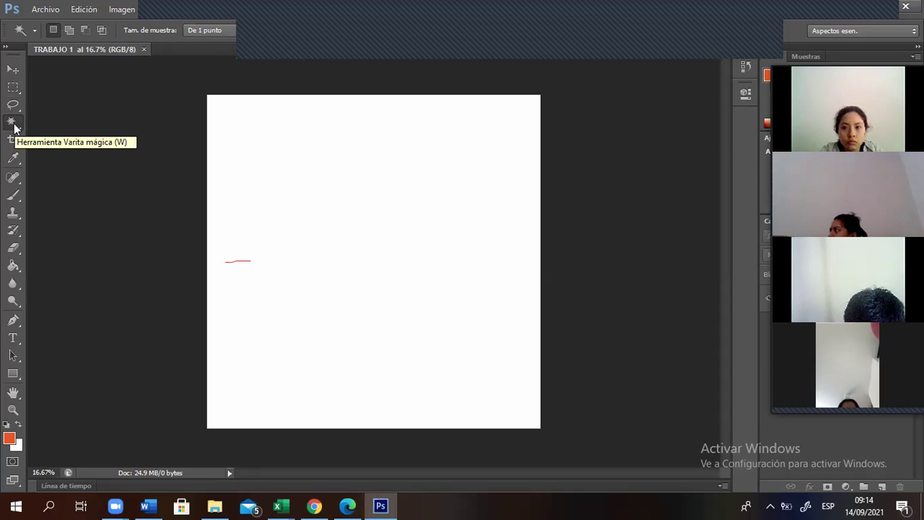
left_click(17, 145)
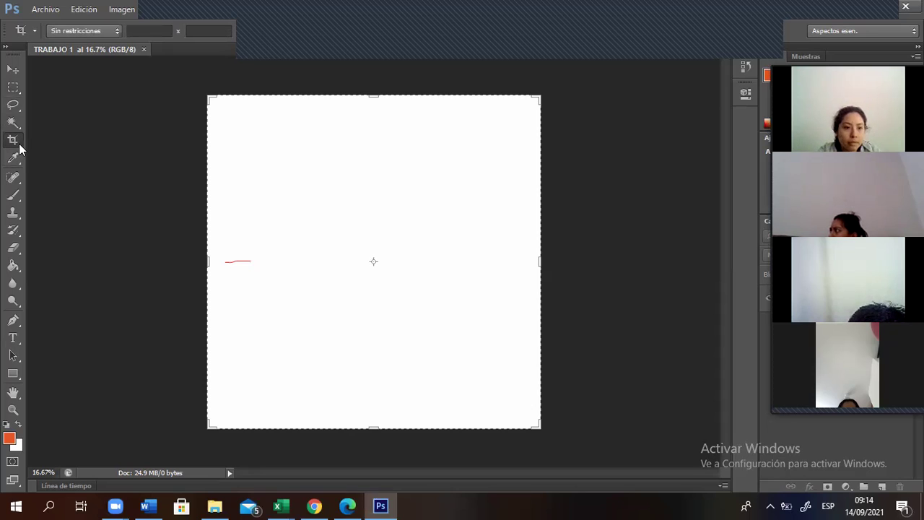
right_click(20, 148)
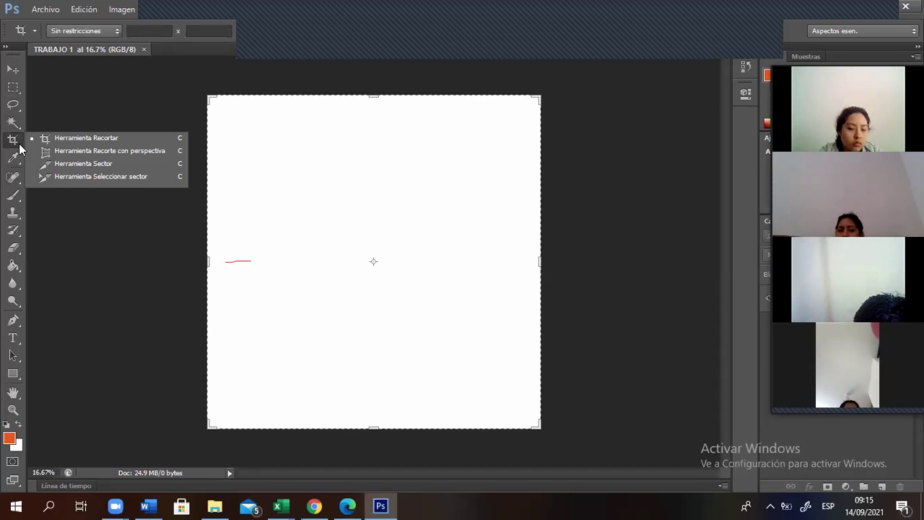
left_click(19, 184)
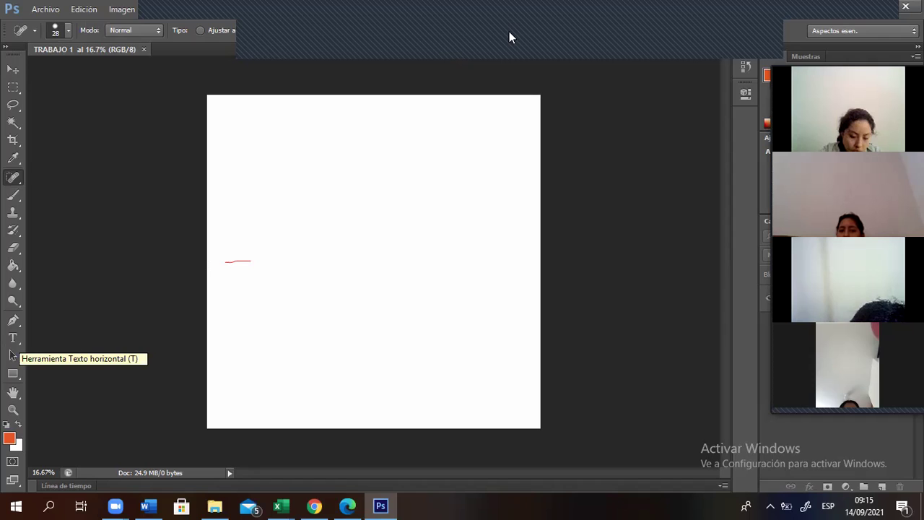
- Erase the red annotation line over the canvas and activate the Horizontal Type tool
left_click(14, 339)
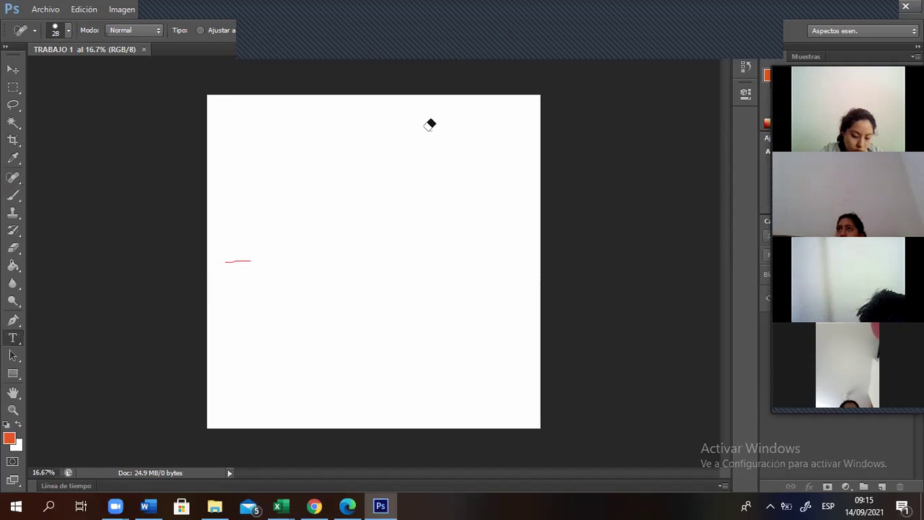
left_click_drag(230, 260, 252, 261)
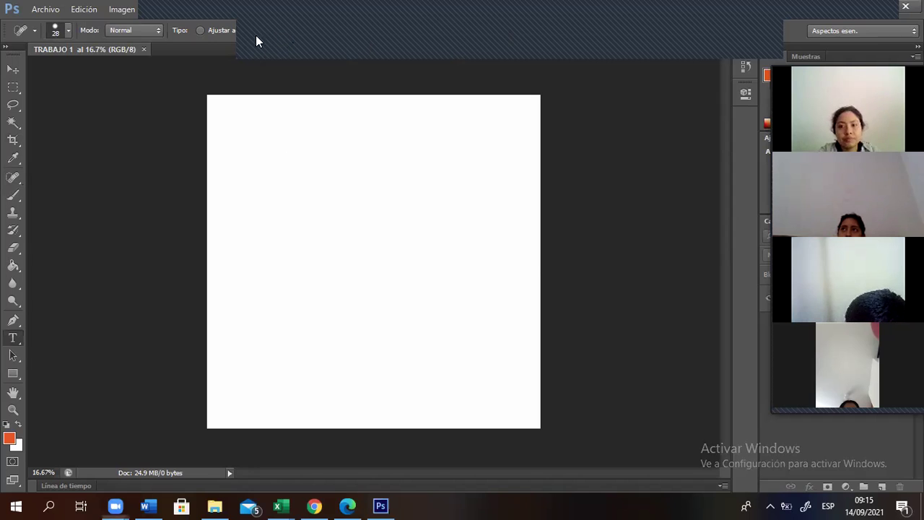
left_click(13, 339)
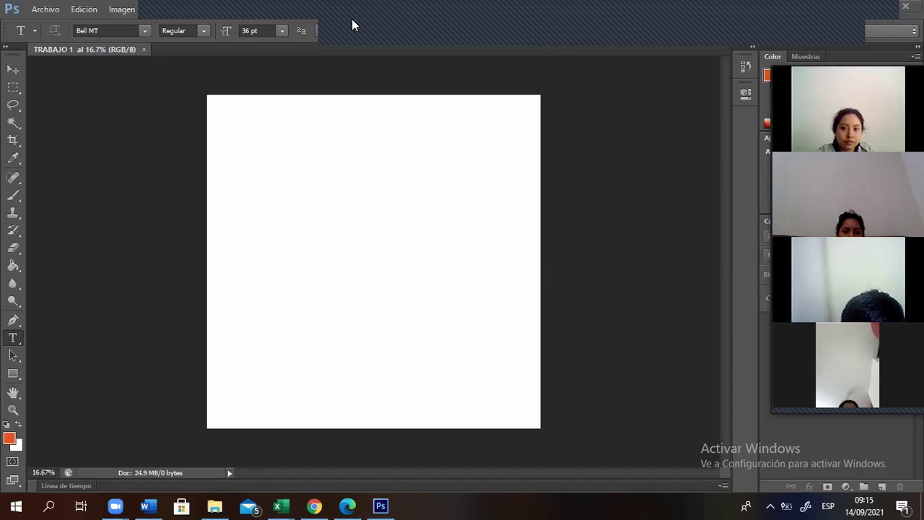
- Draw an orange ellipse about 1546 px wide and 1211 px high in the upper middle of the canvas
left_click(15, 376)
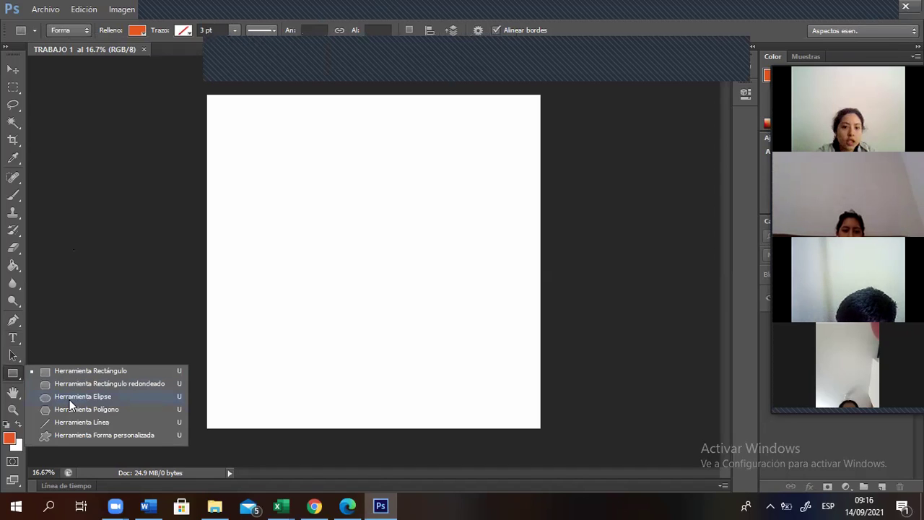
left_click(70, 398)
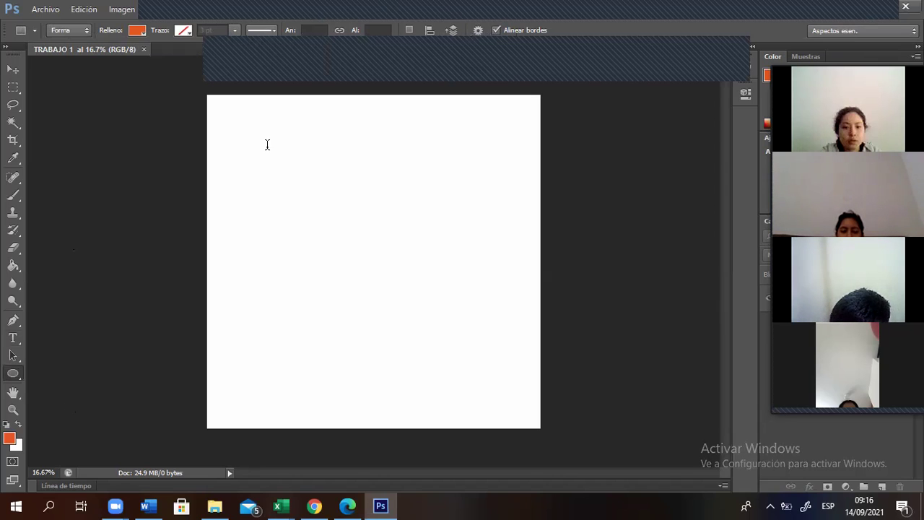
left_click_drag(263, 152, 436, 287)
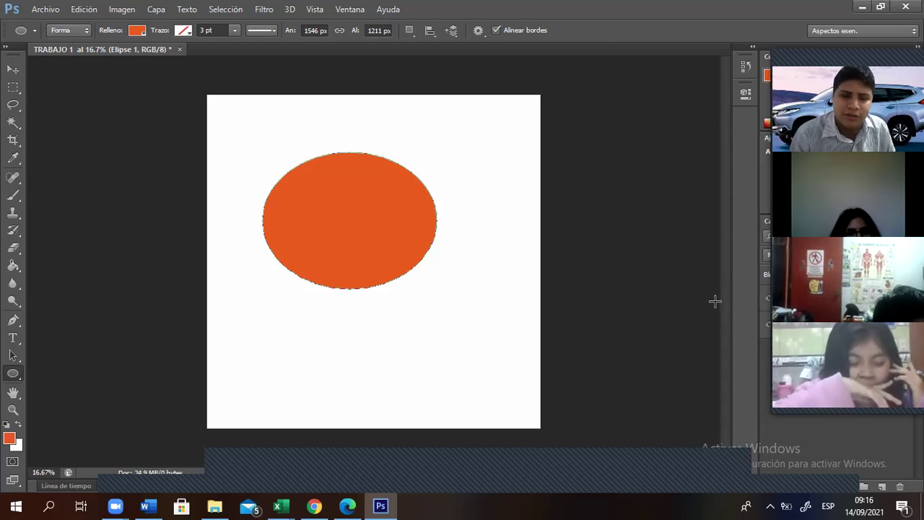
- Mark the fill setting with a red annotation and remove the ellipse's fill colour
mouse_move(174, 322)
left_mouse_down()
mouse_move(100, 185)
mouse_move(128, 42)
left_mouse_up()
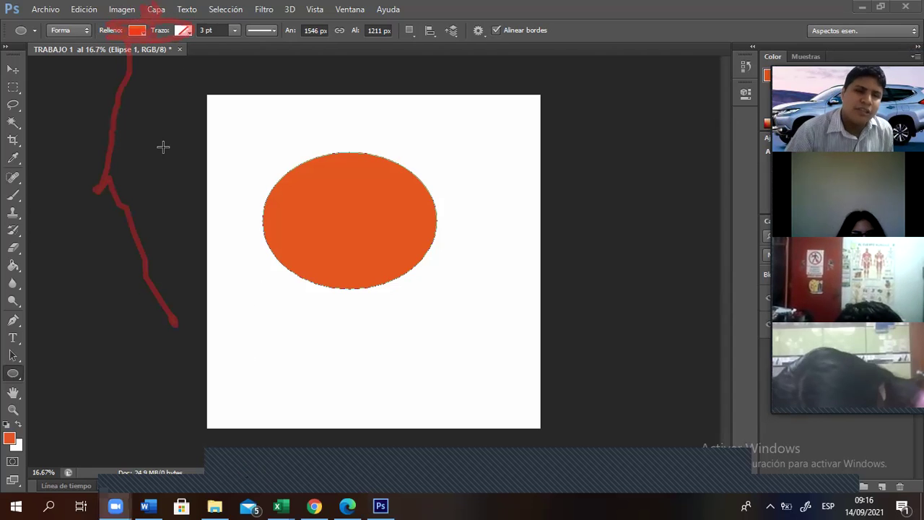
left_click(136, 30)
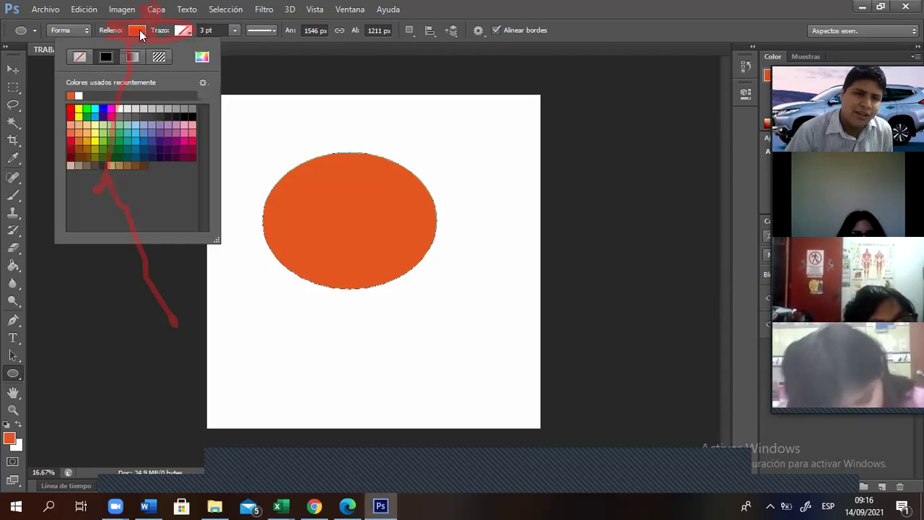
left_click(87, 57)
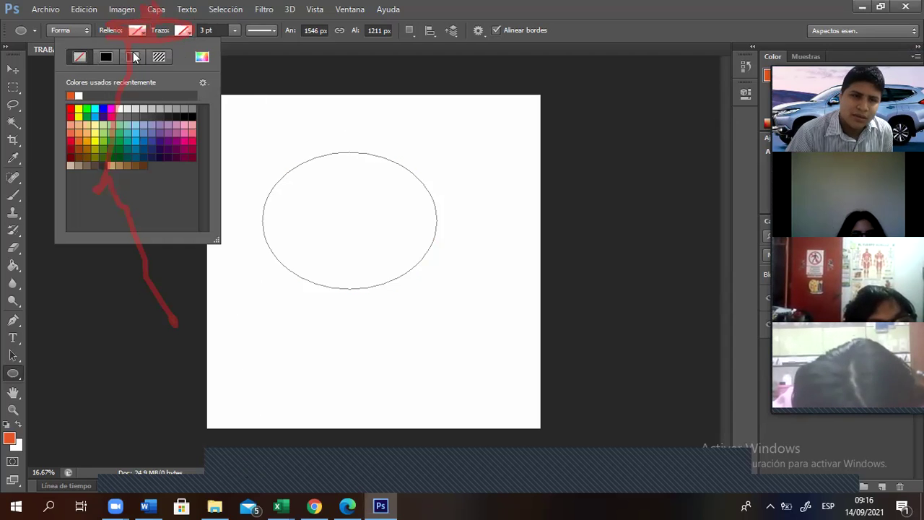
- Create a second unfilled ellipse of 1546 × 1211 px and move it down to the middle of the canvas
left_click(290, 59)
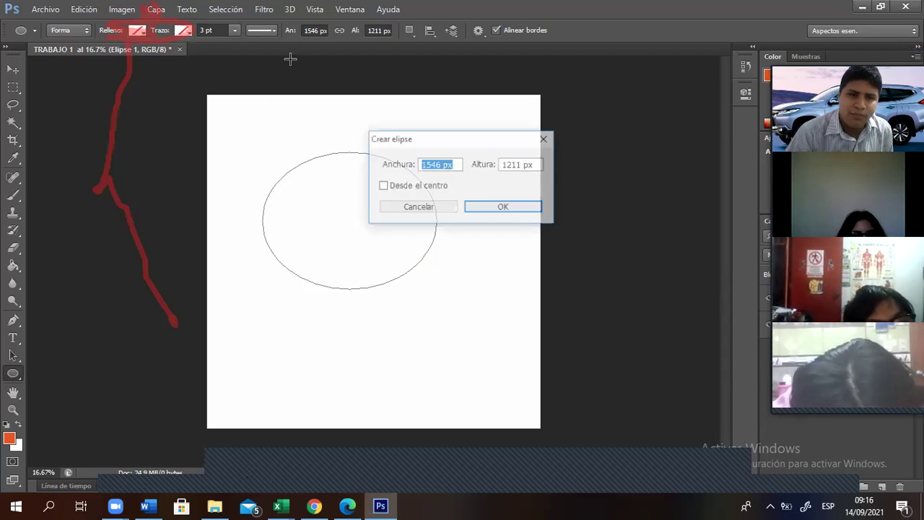
left_click(527, 207)
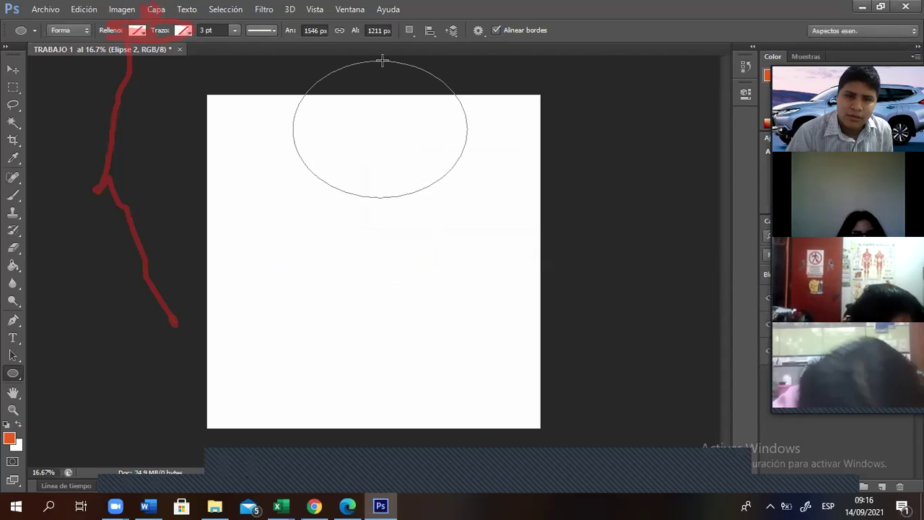
left_click(13, 69)
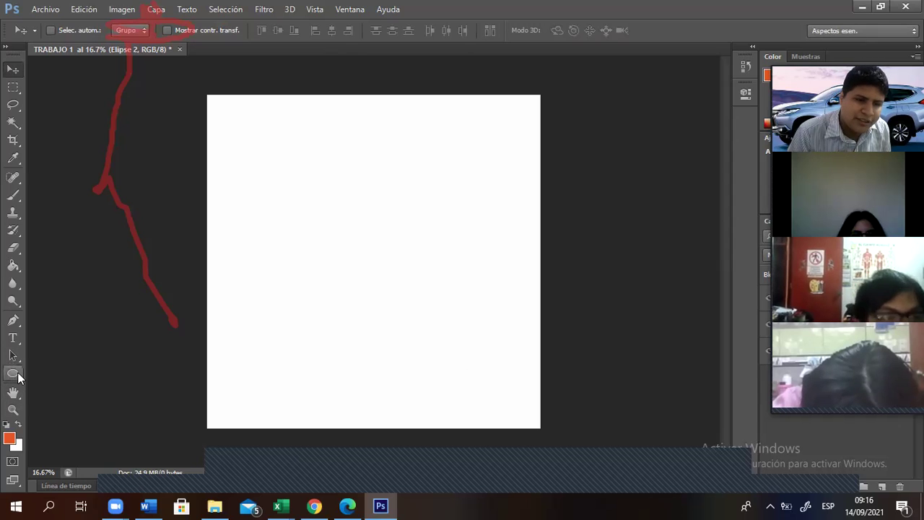
left_click(14, 374)
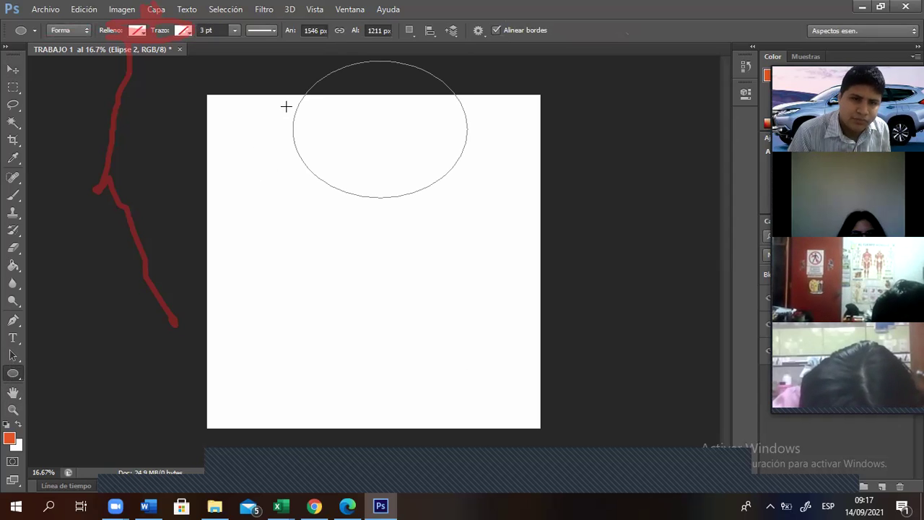
left_click(13, 70)
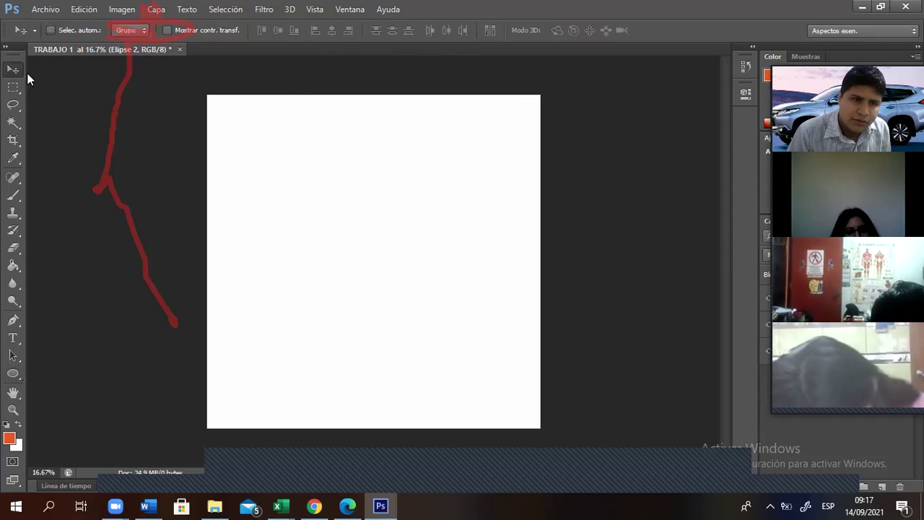
left_click_drag(398, 155, 366, 292)
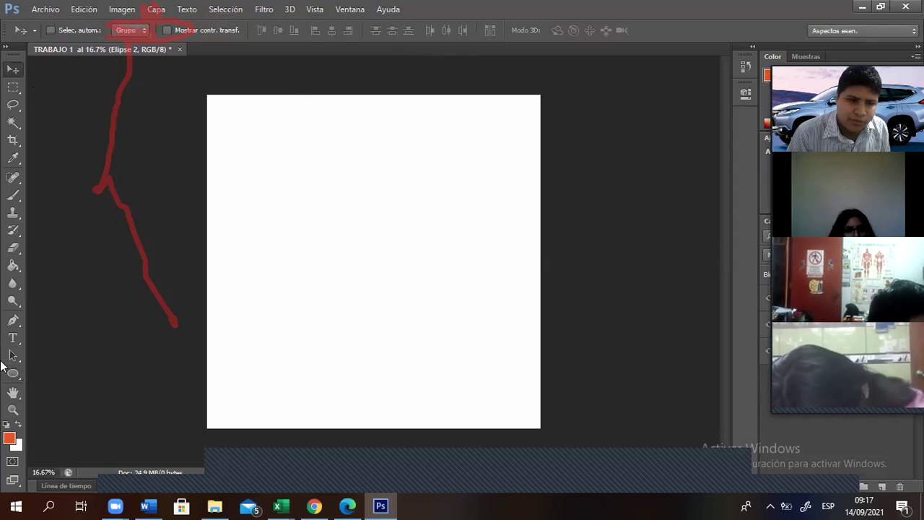
left_click(13, 378)
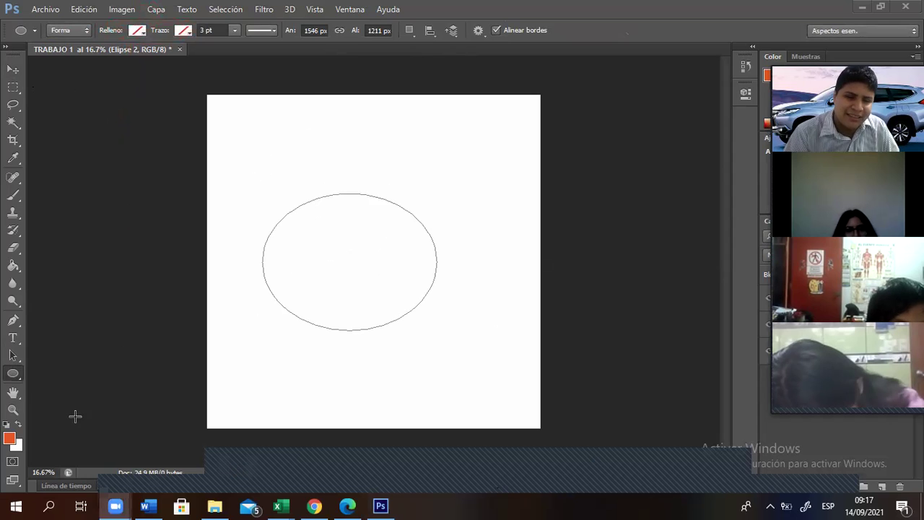
- Set up the Horizontal Type tool with the Berlin Sans FB font at 60 pt
left_click(13, 338)
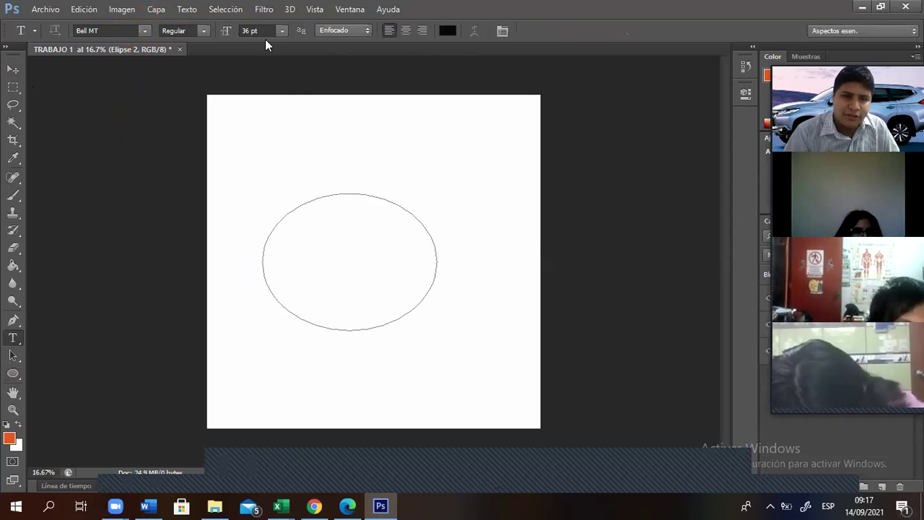
left_click(146, 30)
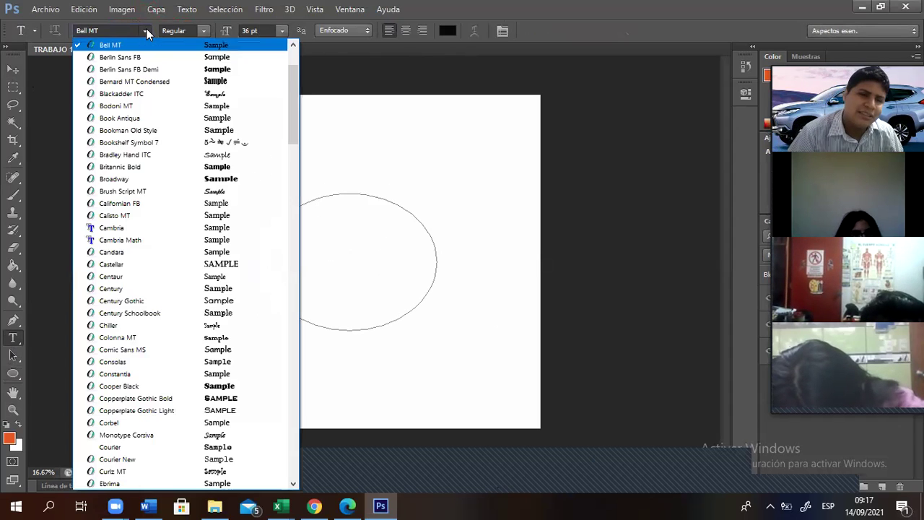
left_click(145, 58)
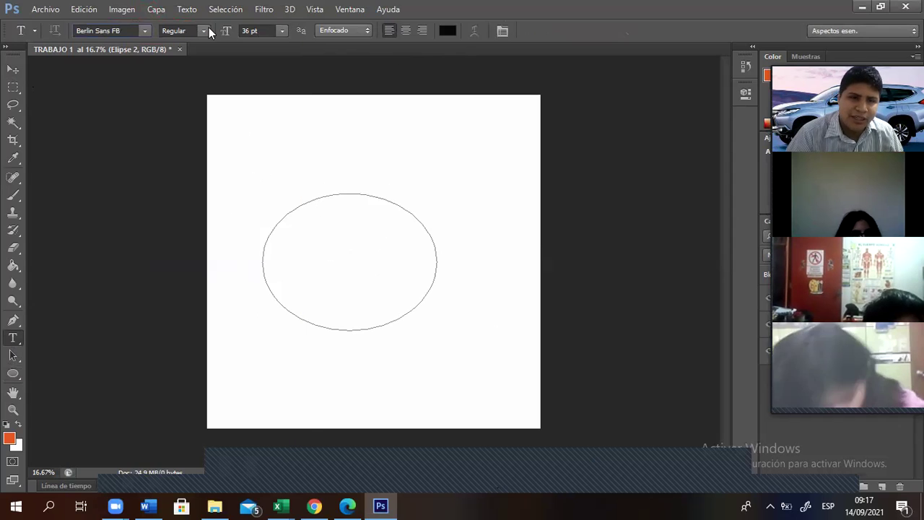
left_click(281, 30)
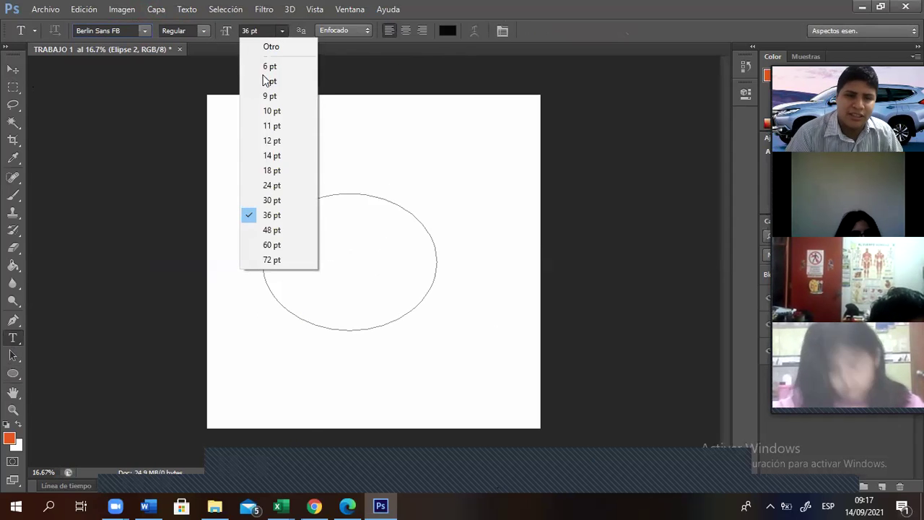
left_click(272, 244)
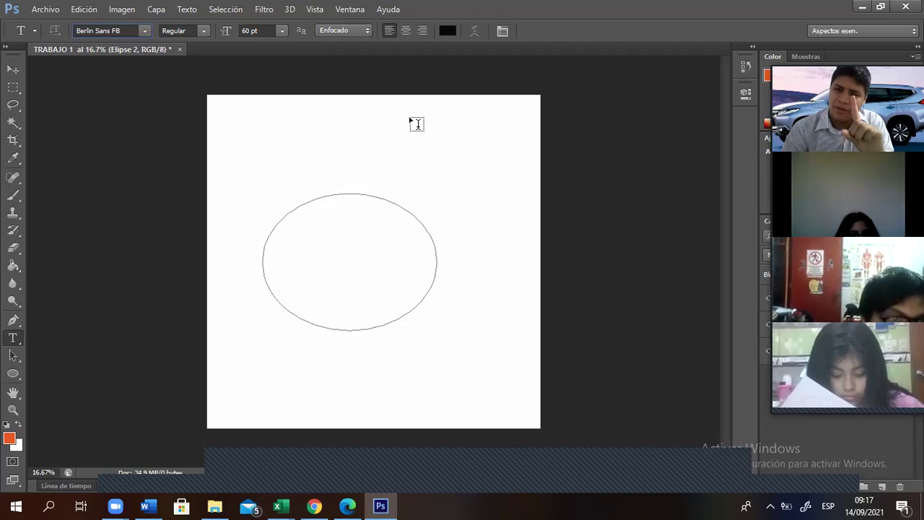
- Add text along the ellipse's outline from its upper edge, reading "HOLA MI NOMBRE ES" followed by a person's name and initials
left_click(364, 193)
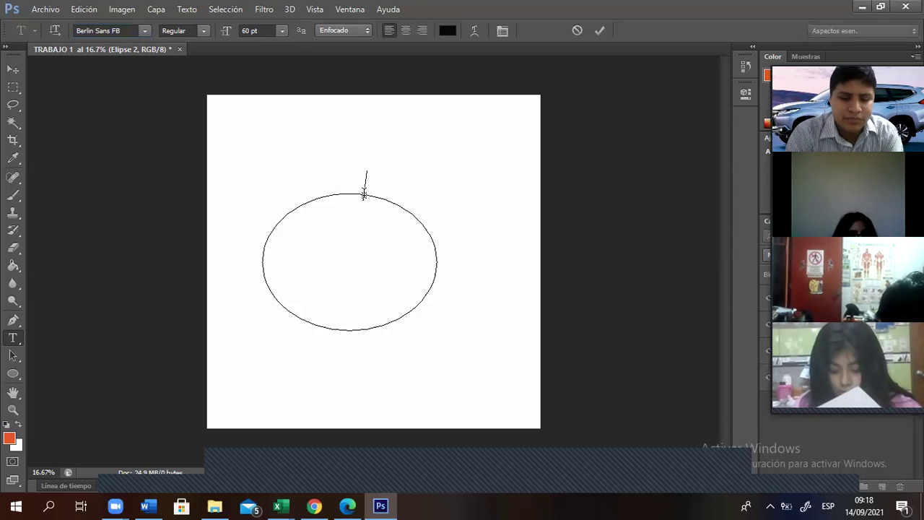
type("HOLA")
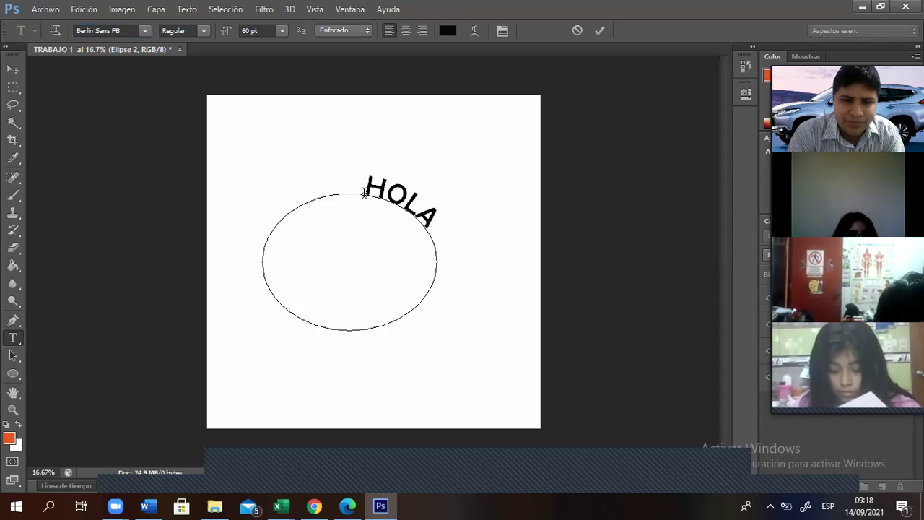
type(" MI NOMB")
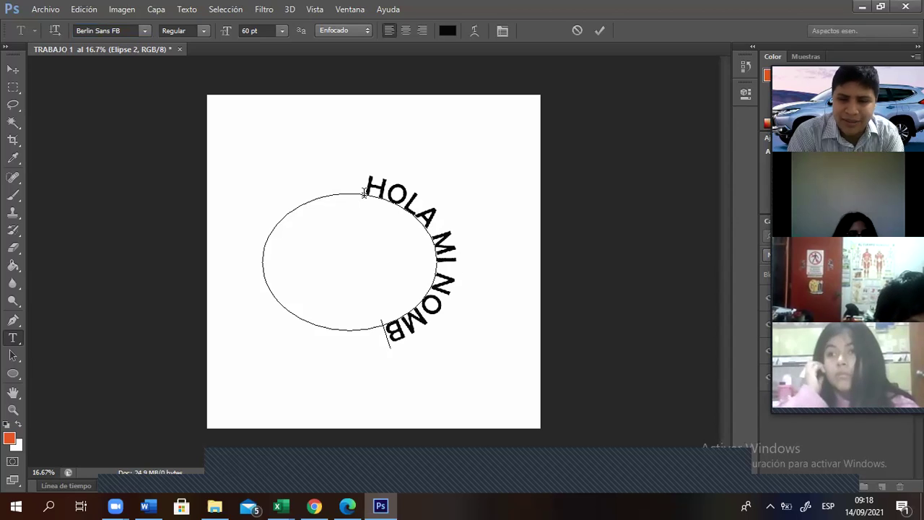
type("RE ES LIVIA")
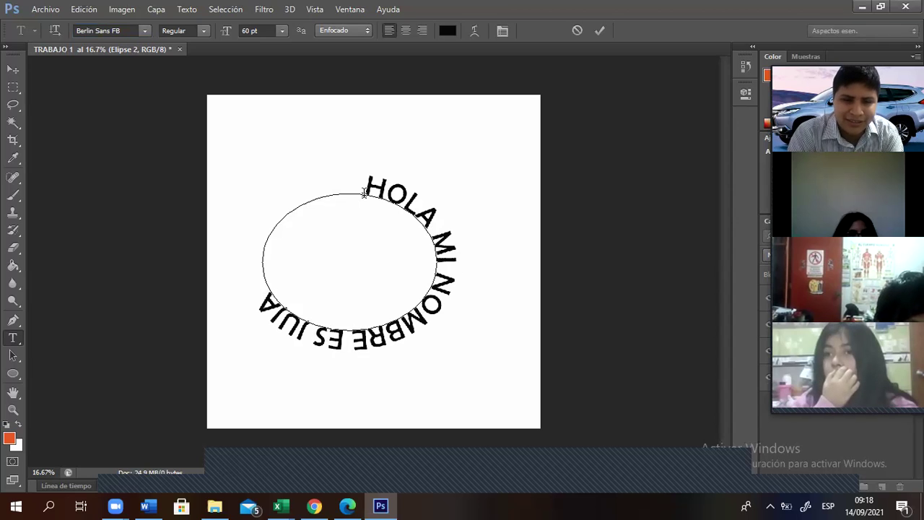
type("N JOSE")
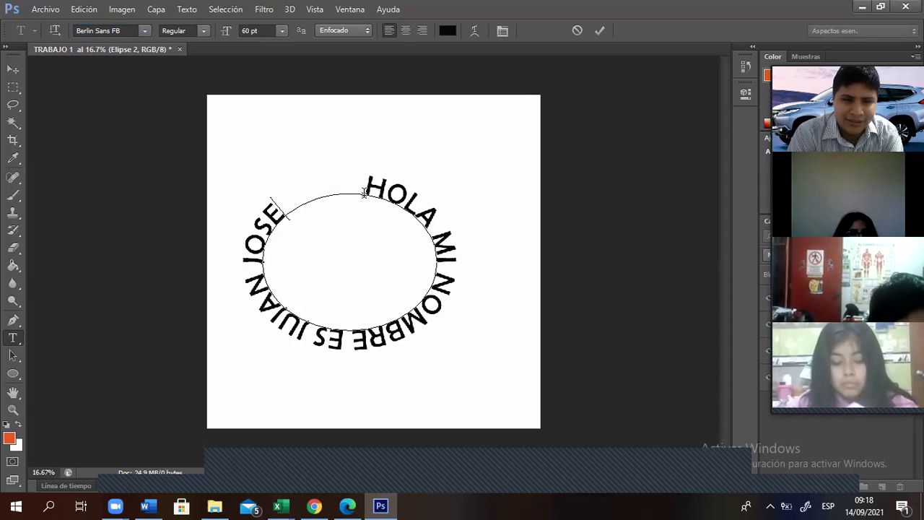
type(" OO")
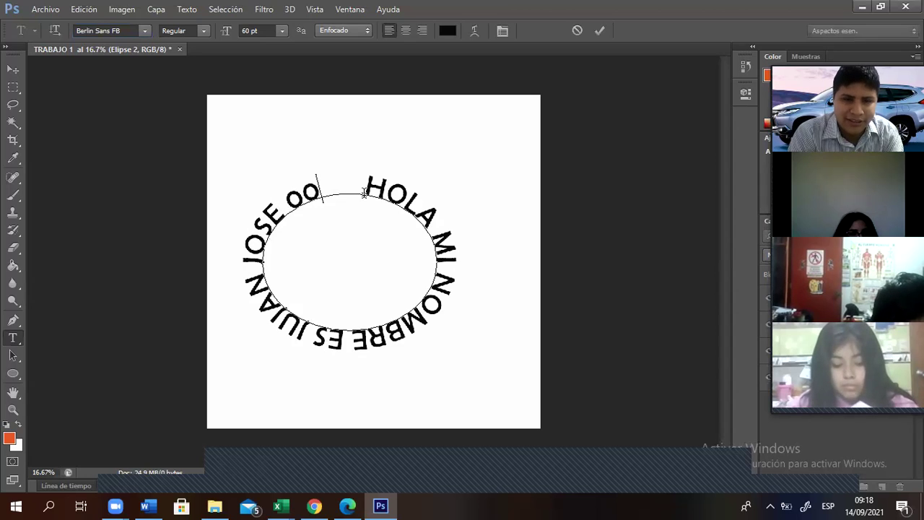
key("BackSpace")
key("BackSpace")
type("RE")
key("BackSpace")
type(".C")
key("BackSpace")
type("G")
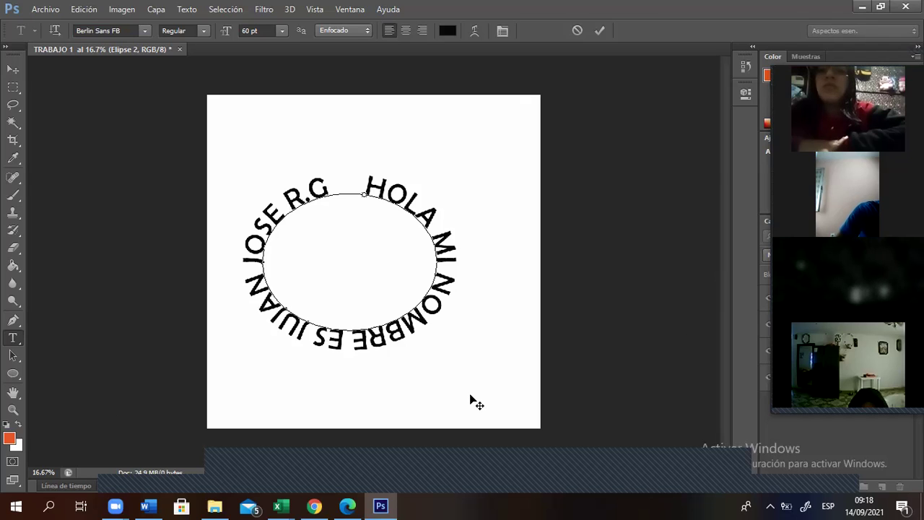
left_click(13, 68)
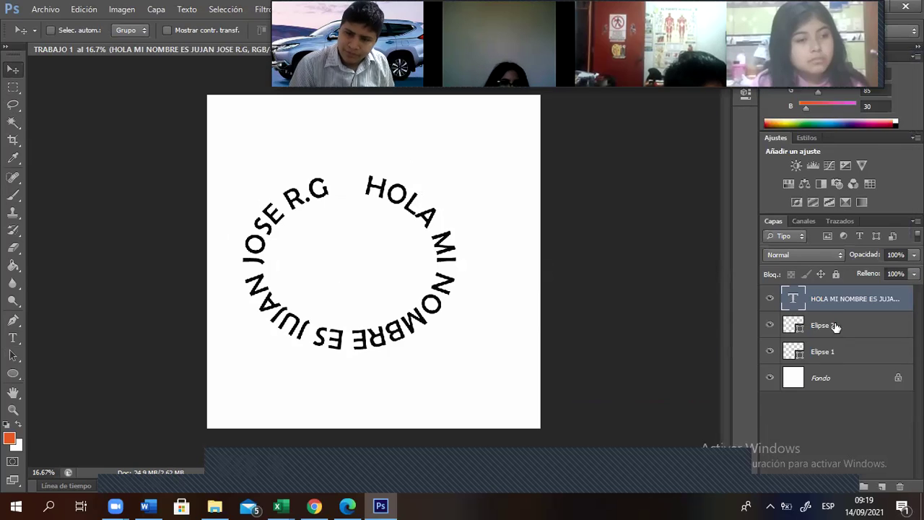
- Hide and show the text layer repeatedly and point a red annotation arrow at its visibility control
left_click(771, 300)
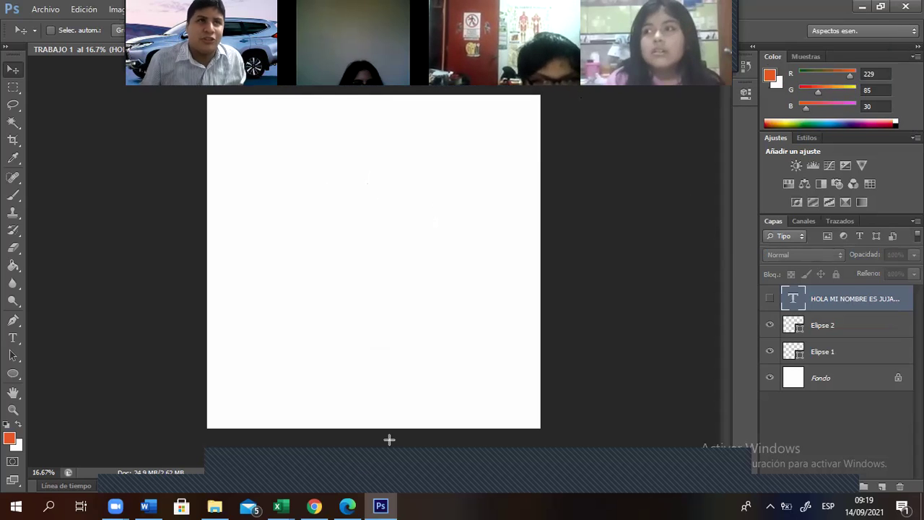
left_click_drag(494, 431, 758, 304)
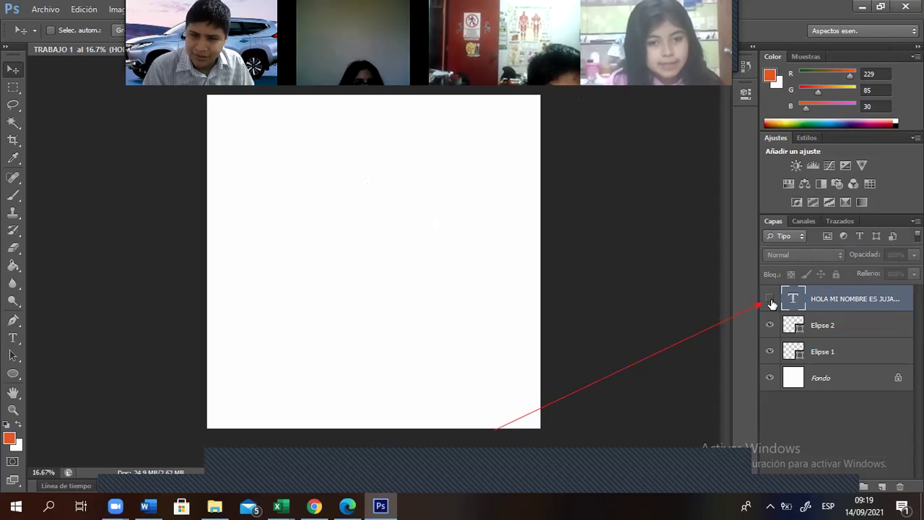
left_click(770, 301)
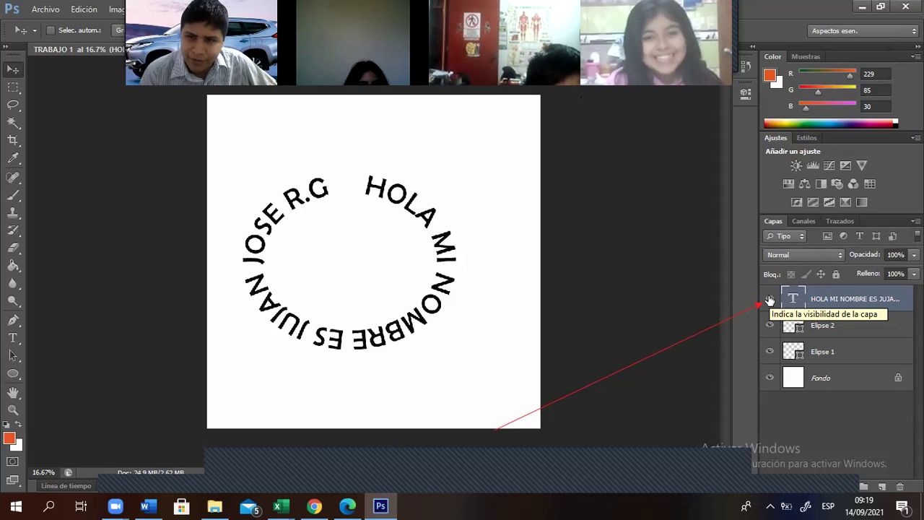
left_click(771, 301)
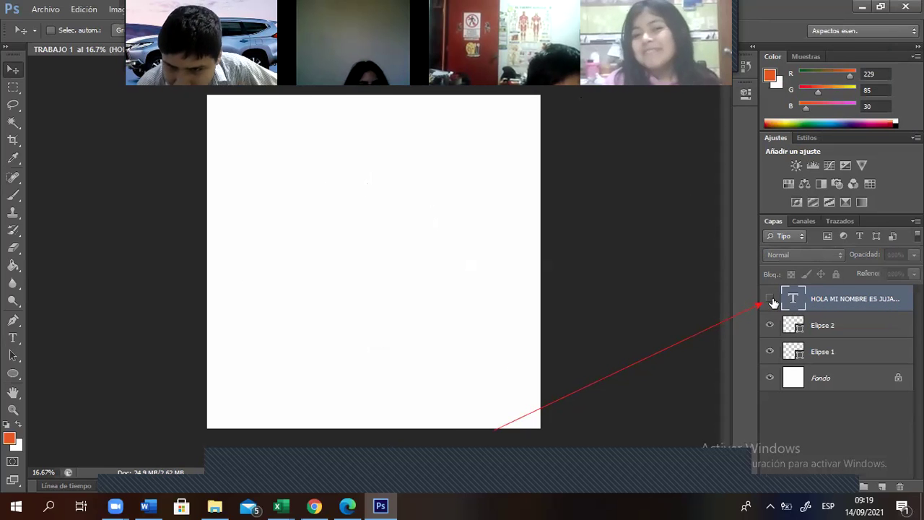
left_click(771, 301)
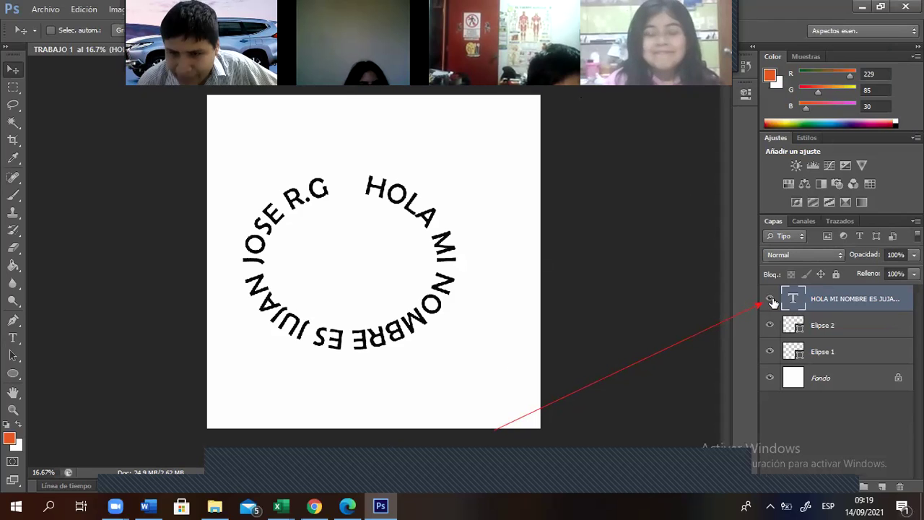
left_click(771, 301)
left_click(771, 302)
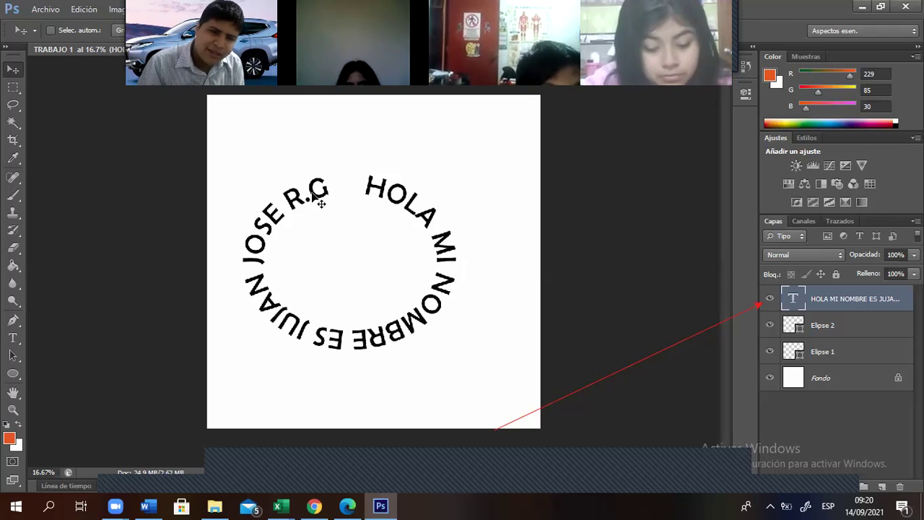
- Move the curved text right so that it sits near the horizontal centre of the canvas
left_click_drag(308, 190, 332, 195)
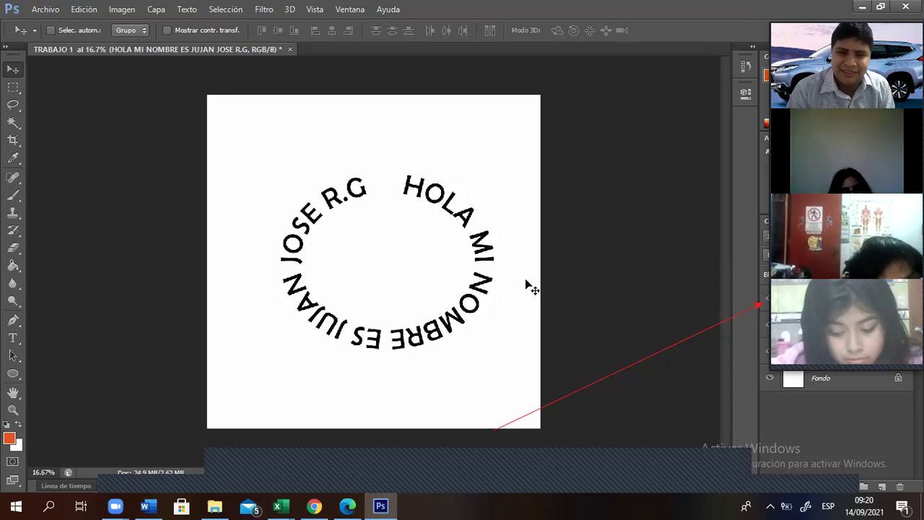
mouse_move(367, 333)
left_mouse_down()
mouse_move(350, 264)
mouse_move(350, 334)
left_mouse_up()
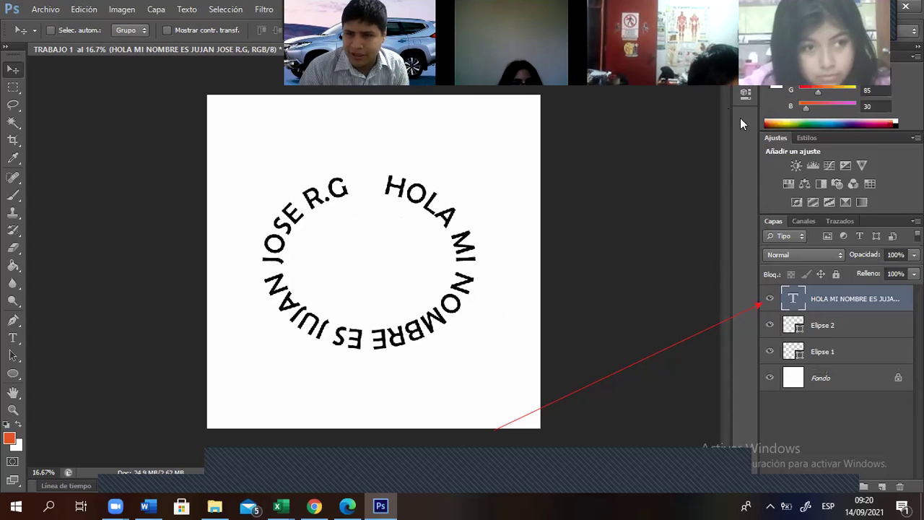
- Try several foreground colours, ending with a pale teal of R 139, G 203, B 188, and shift the curved text slightly right and up
left_click_drag(819, 93, 849, 93)
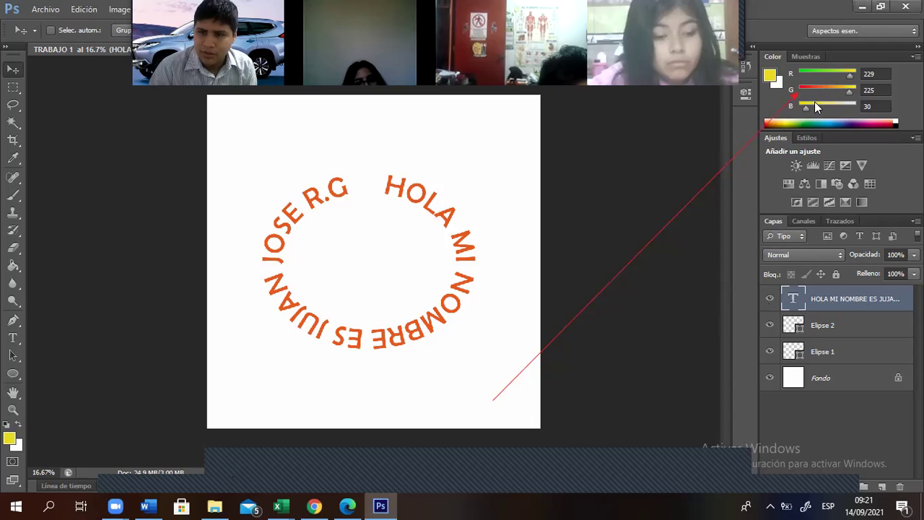
left_click(832, 122)
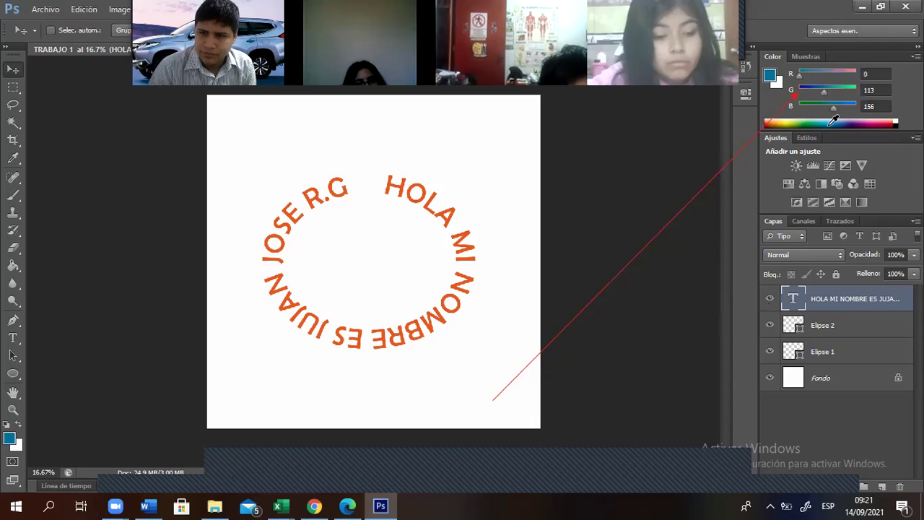
left_click(816, 73)
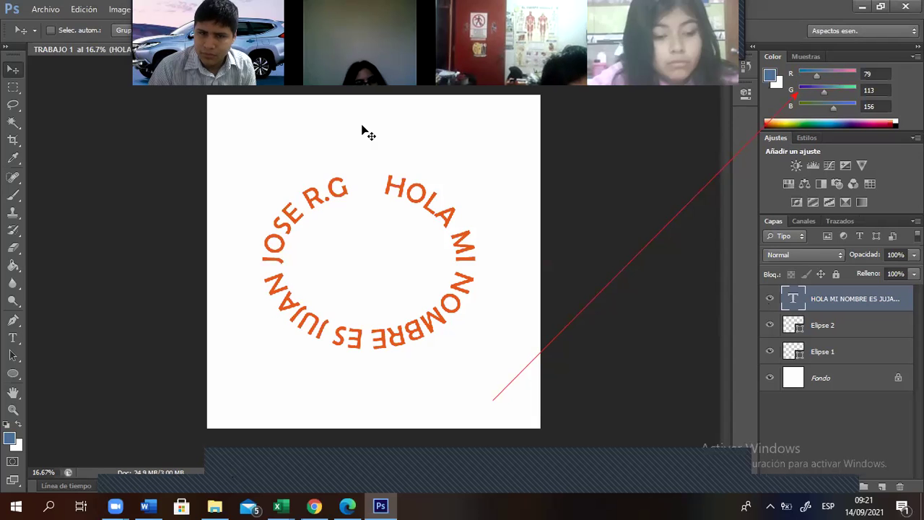
left_click_drag(312, 209, 342, 203)
left_click(820, 92)
left_click_drag(820, 94, 801, 75)
left_click(819, 121)
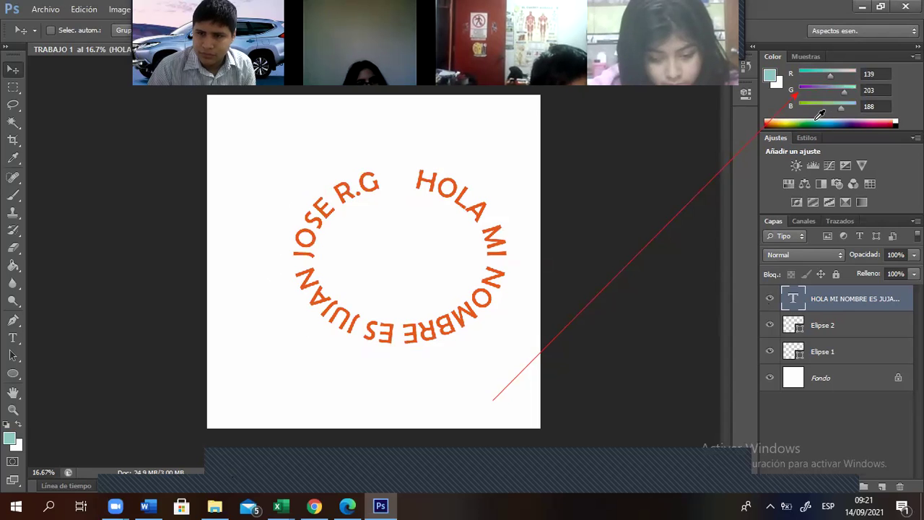
- Move the curved text left and slightly up on the canvas, and set the foreground colour's green value to 128
left_click(771, 76)
left_click(597, 114)
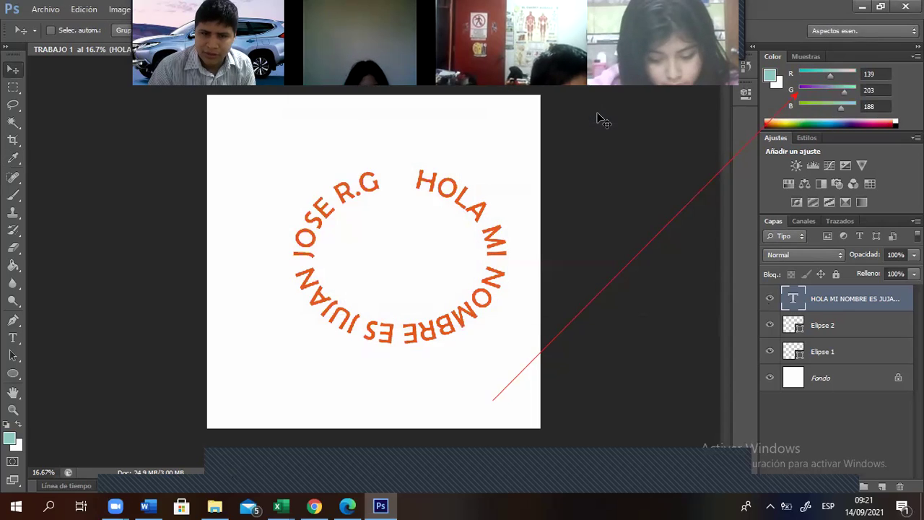
left_click_drag(440, 265, 387, 260)
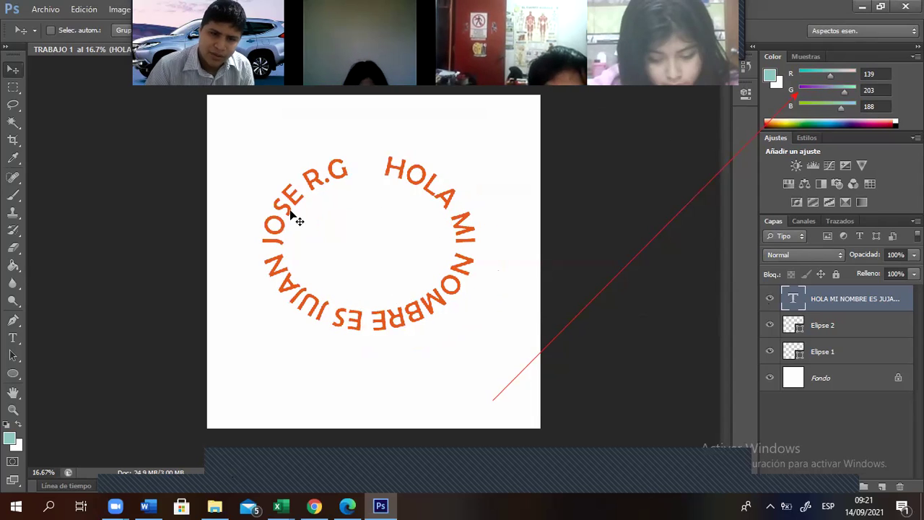
left_click_drag(314, 250, 314, 260)
left_click_drag(257, 305, 354, 289)
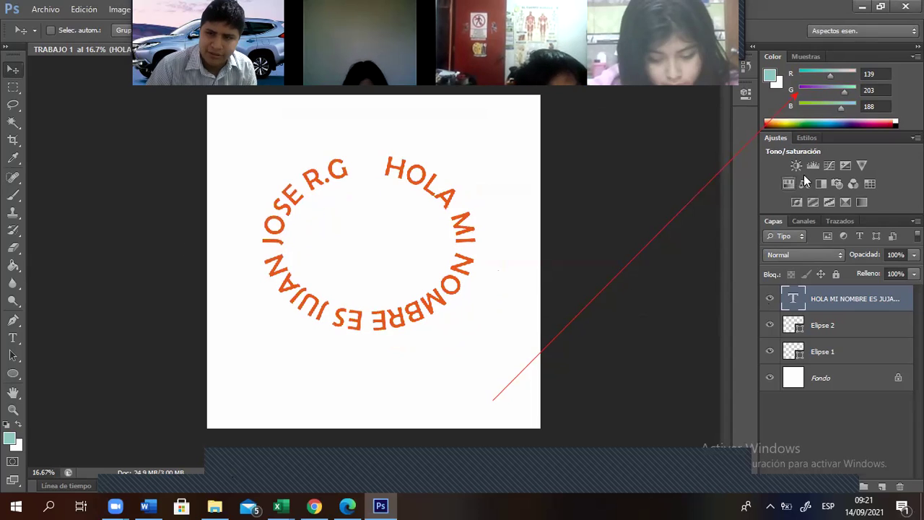
left_click_drag(849, 99, 828, 96)
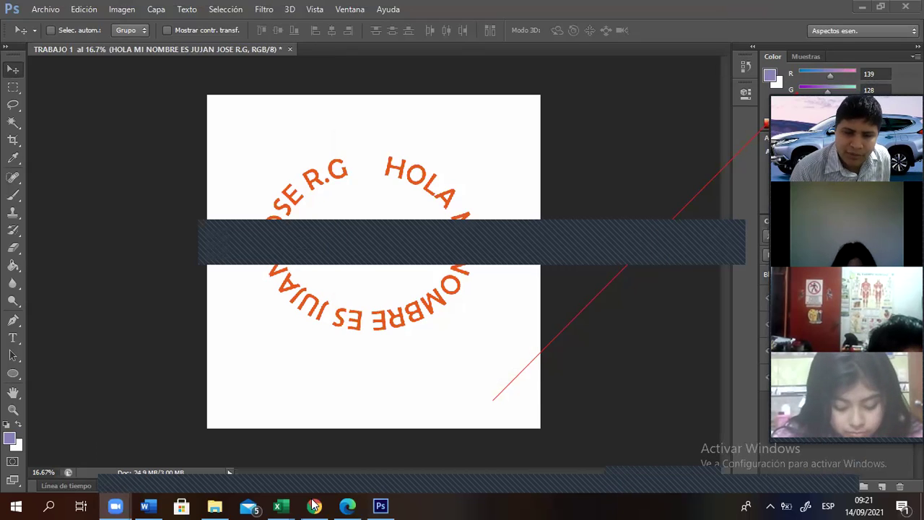
- Switch to Chrome and, in a new tab, search for "IMAGEN DE AUTO" and preview the orange Jaguar picture
key("alt+Tab")
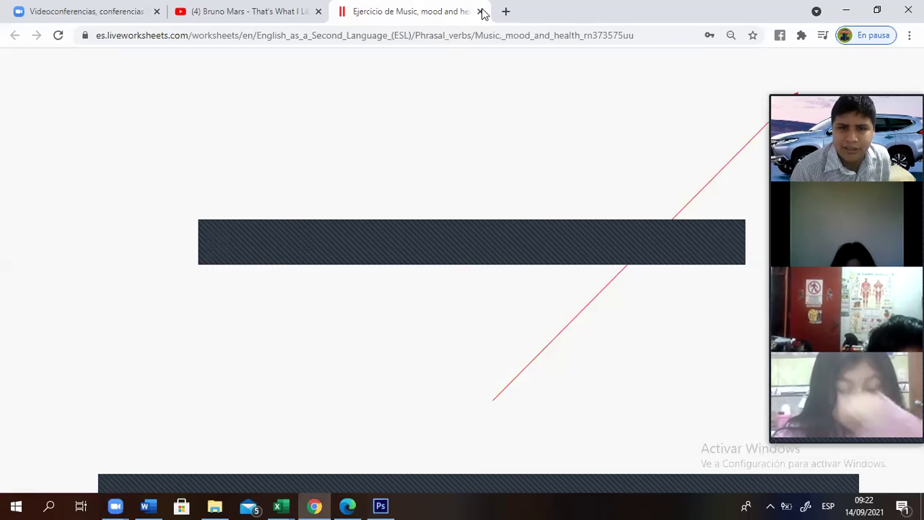
left_click(507, 11)
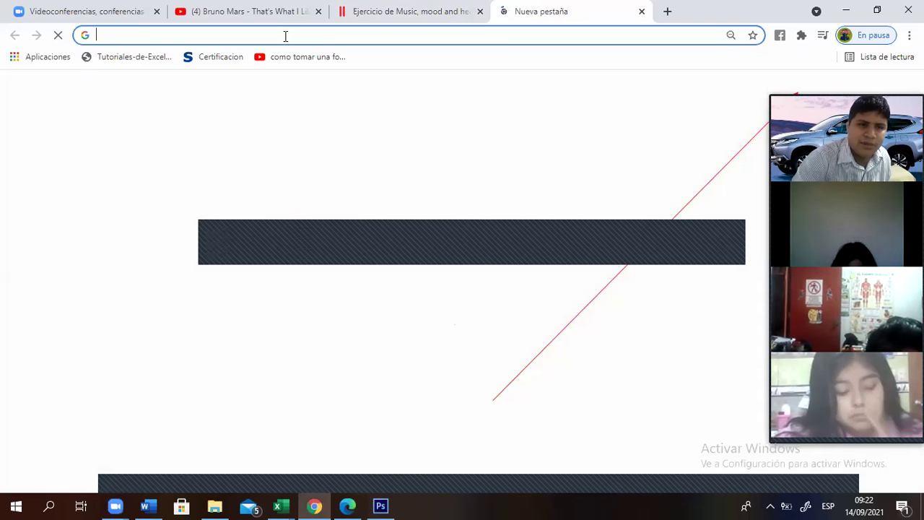
type("IMAGEN DE")
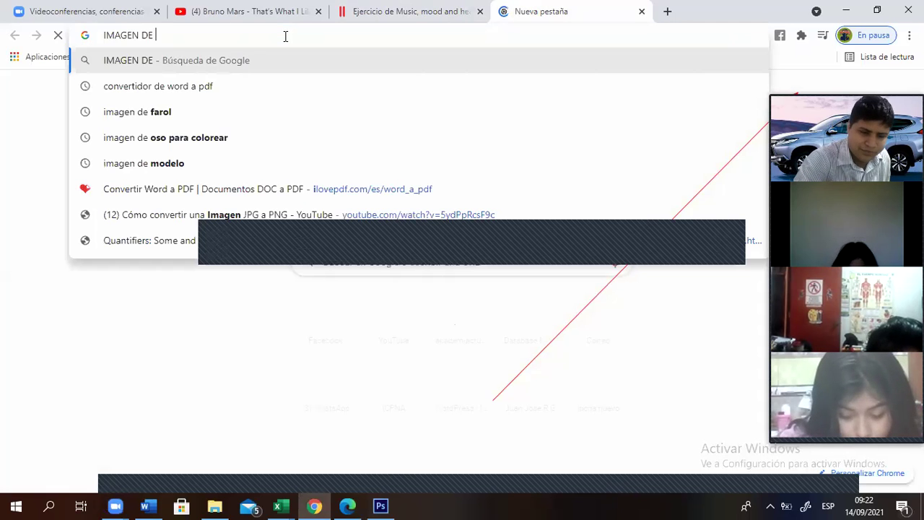
type(" AUTO")
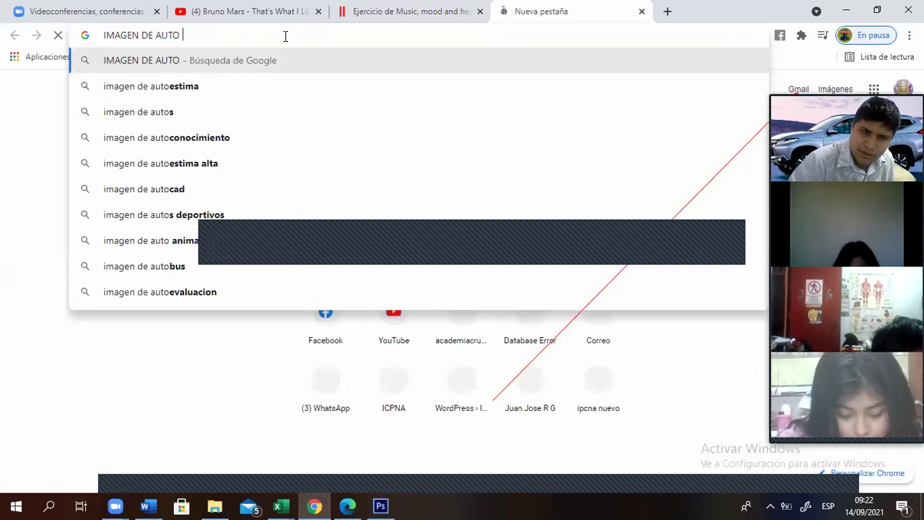
key("Return")
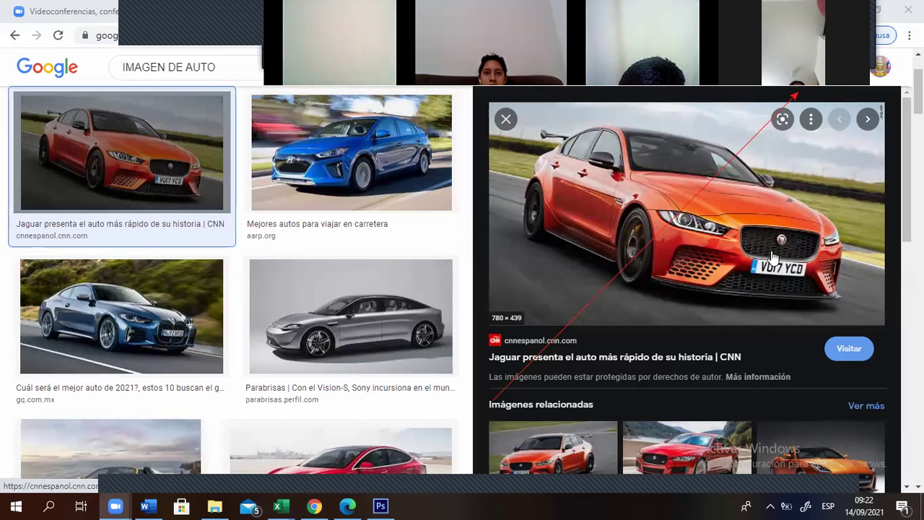
- Circle the pixel dimensions shown on the orange Jaguar preview with a red freehand annotation
right_click(631, 203)
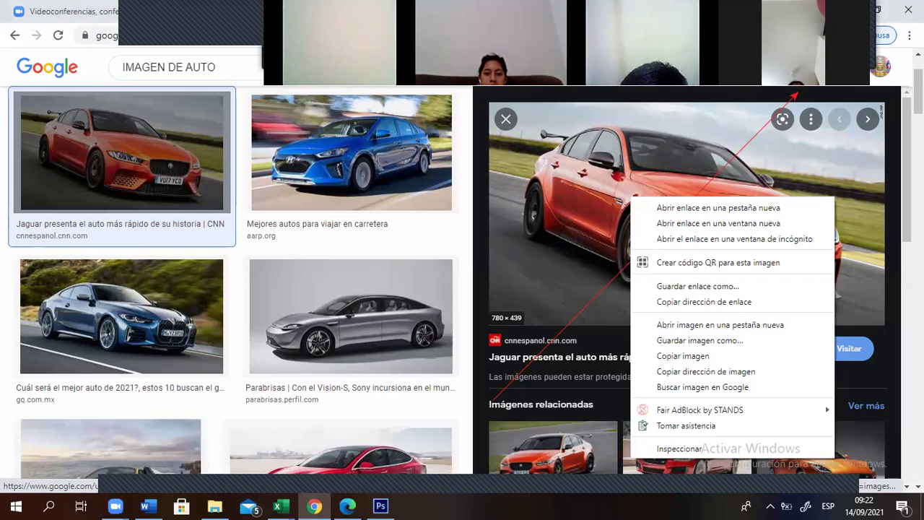
left_click(491, 305)
mouse_move(541, 302)
left_mouse_down()
mouse_move(524, 325)
mouse_move(463, 323)
mouse_move(456, 310)
mouse_move(498, 302)
left_mouse_up()
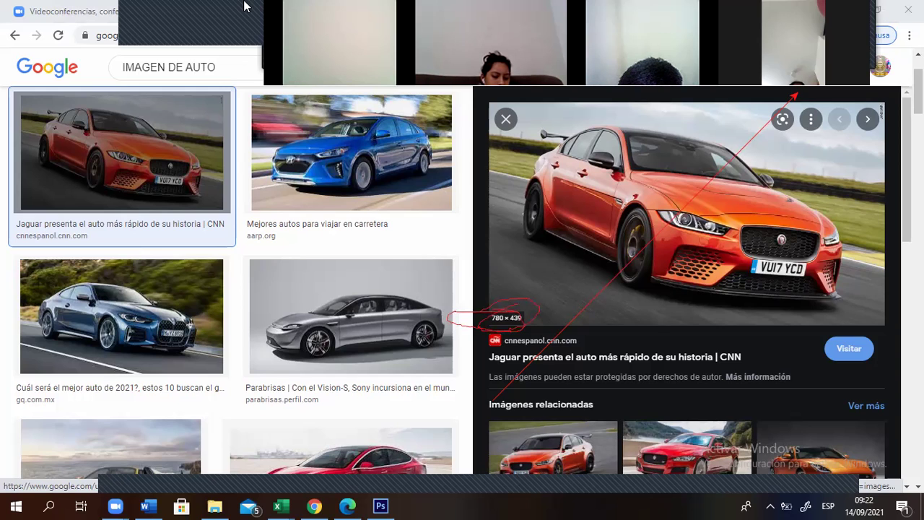
- Save the Jaguar image as a JPG in the REGISTRO-UNIDAD 6 folder under its suggested name and return to Photoshop
right_click(624, 196)
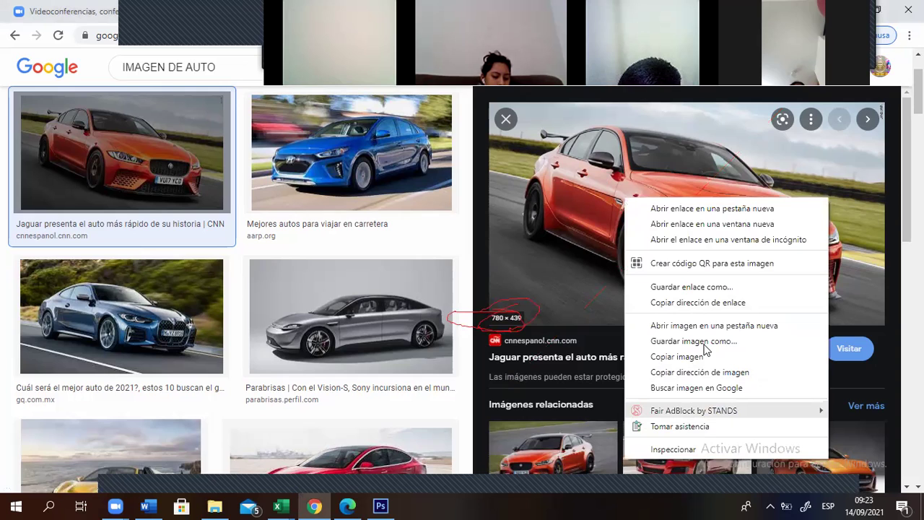
left_click(554, 375)
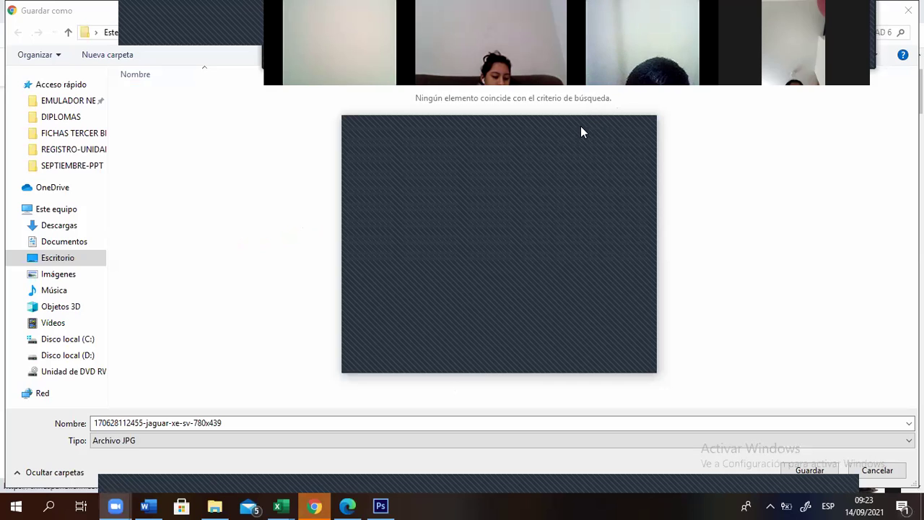
left_click(93, 172)
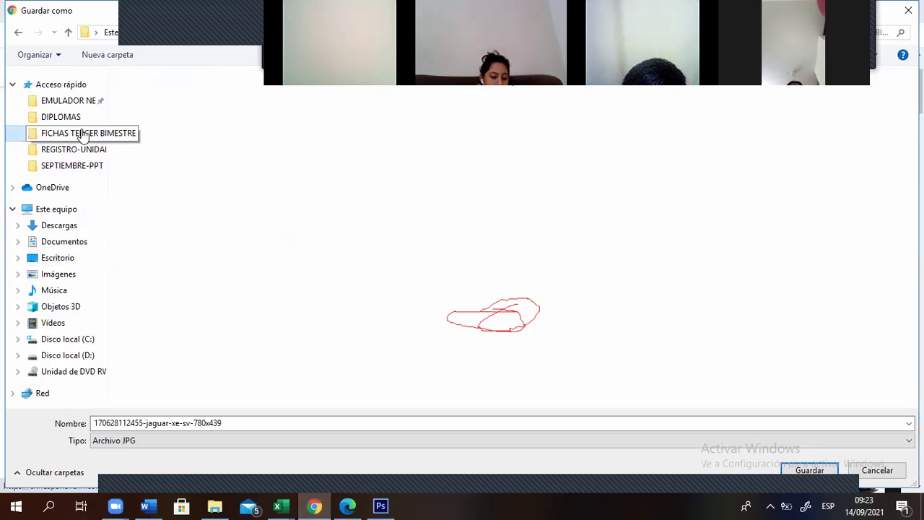
left_click(80, 137)
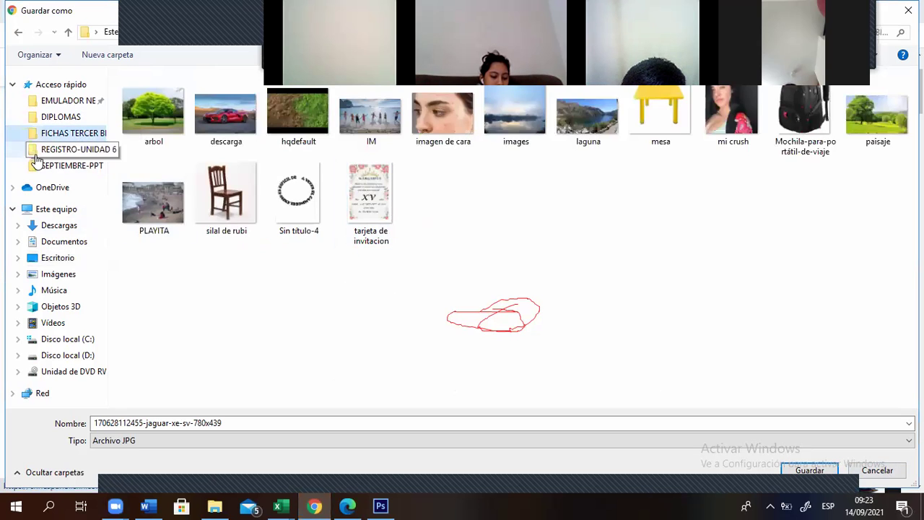
left_click(66, 152)
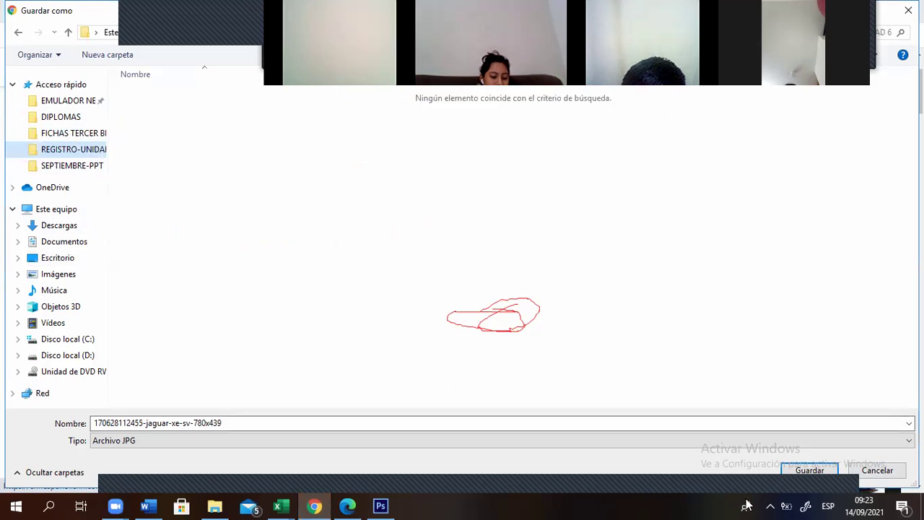
left_click(807, 473)
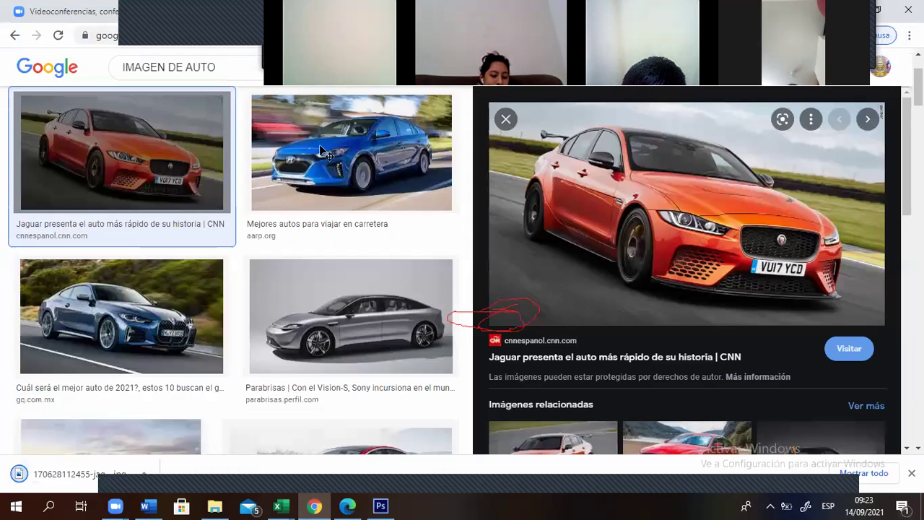
key("alt+Tab")
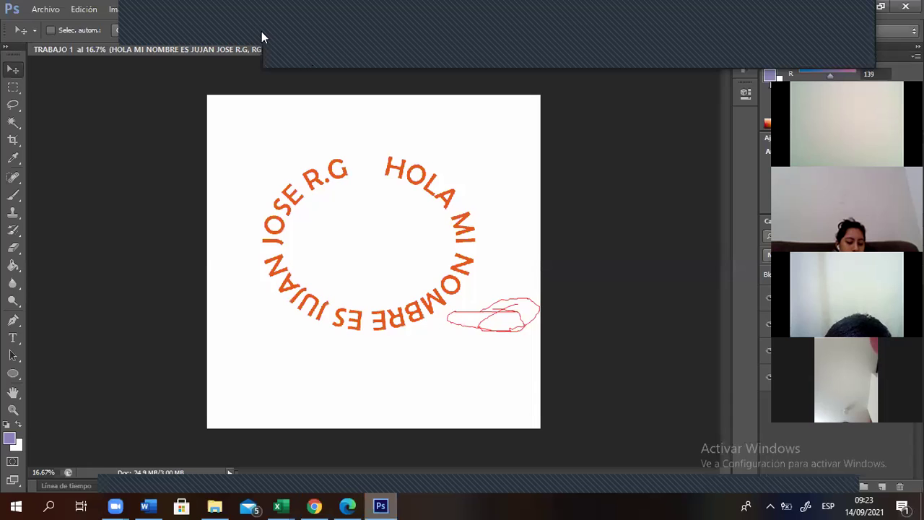
left_click(40, 8)
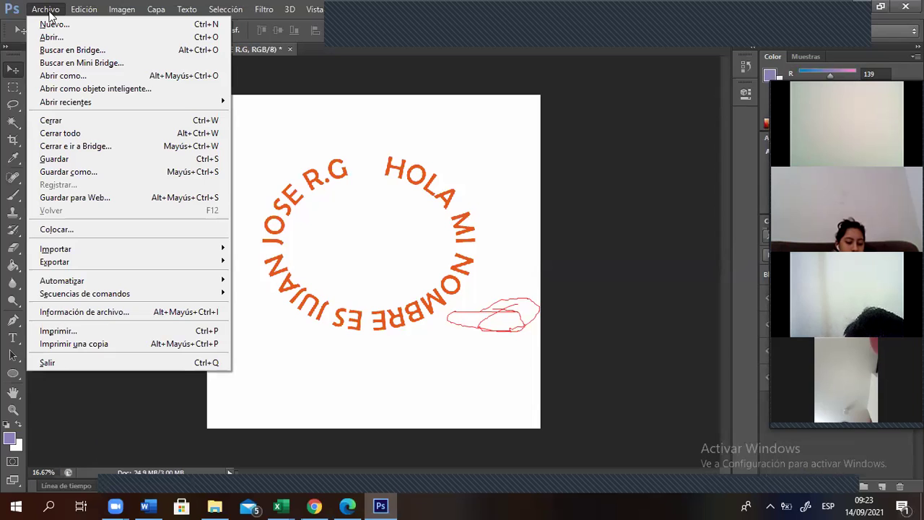
key("Right")
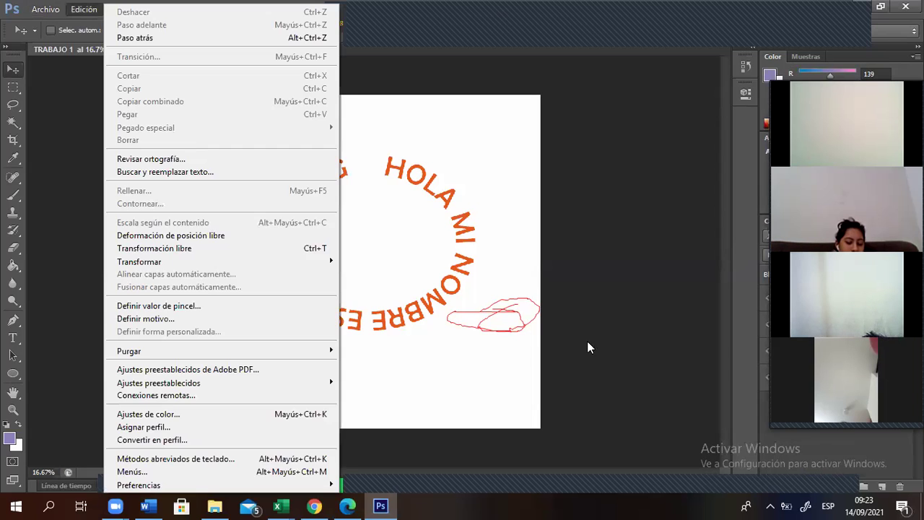
key("Escape")
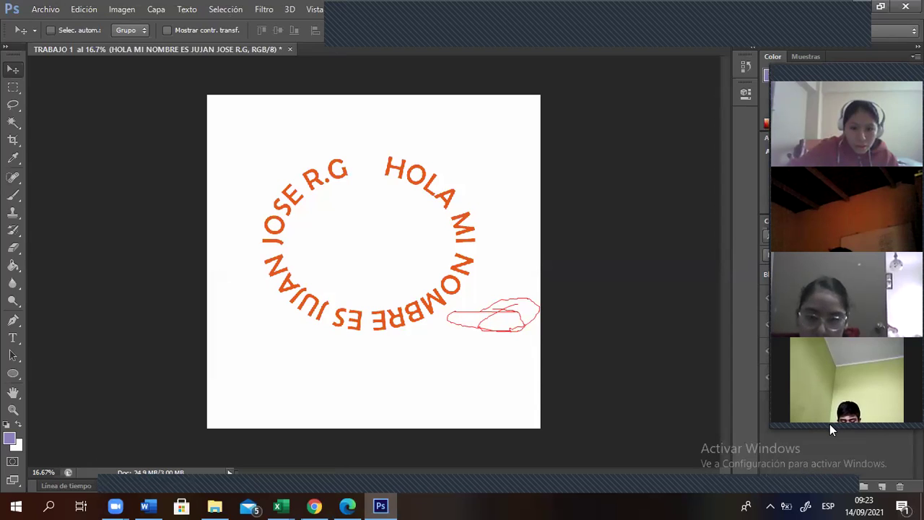
left_click(61, 7)
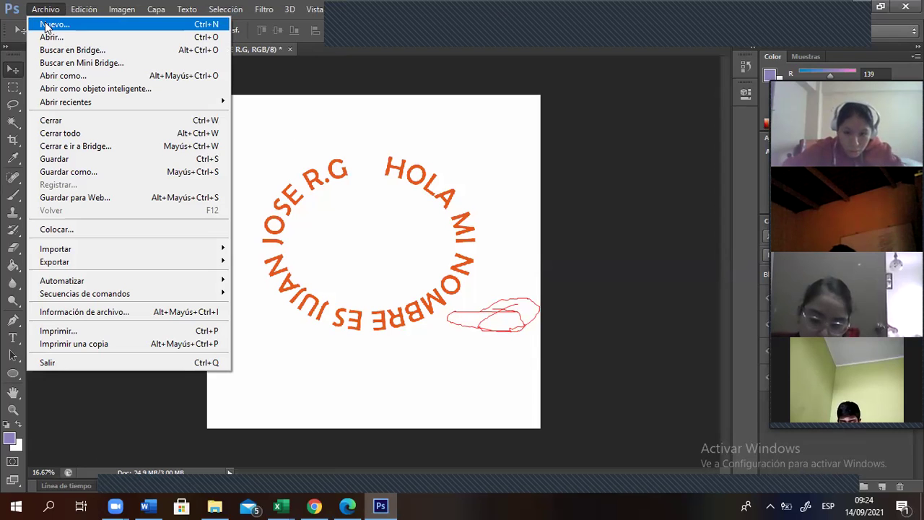
left_click(44, 26)
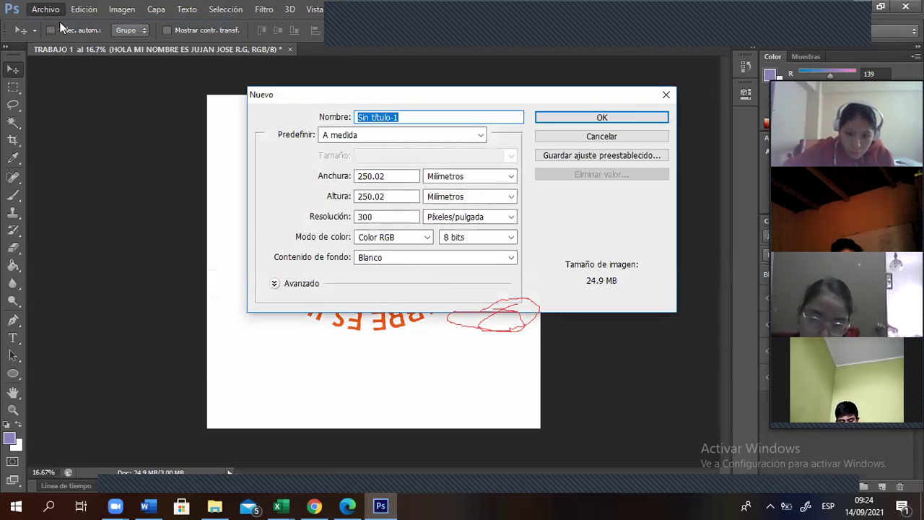
left_click(666, 94)
left_click(60, 7)
left_click(58, 10)
left_click(43, 10)
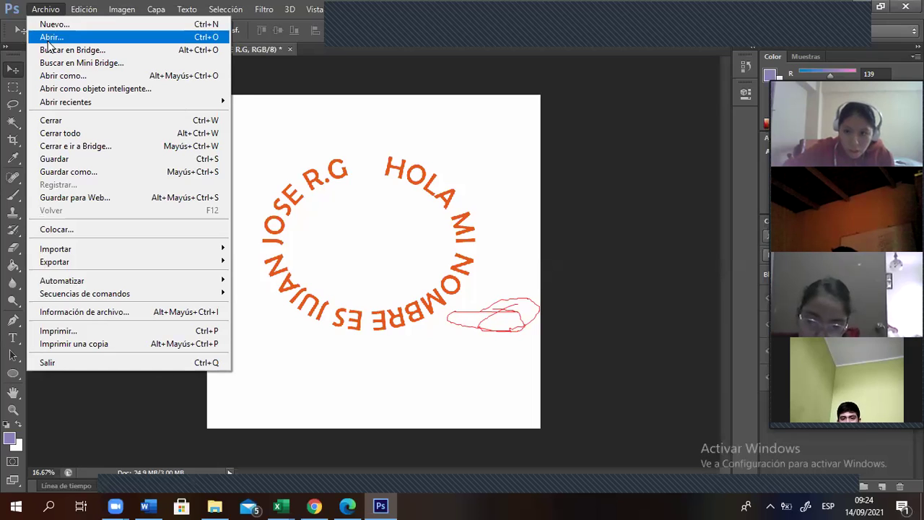
left_click(48, 45)
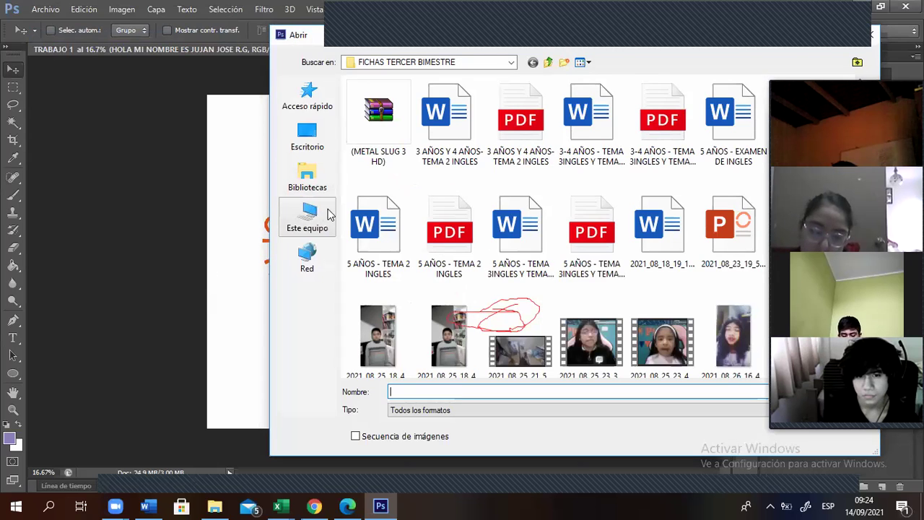
left_click(318, 149)
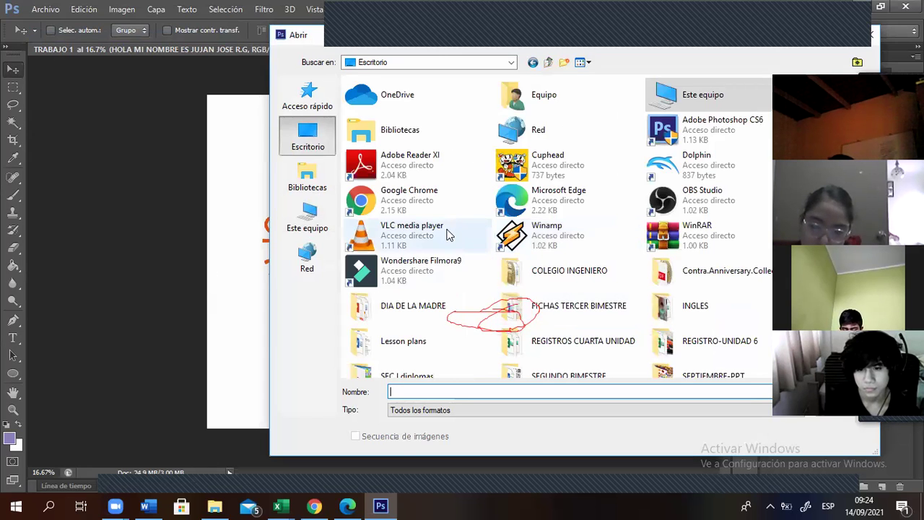
scroll(455, 235, "down", 2)
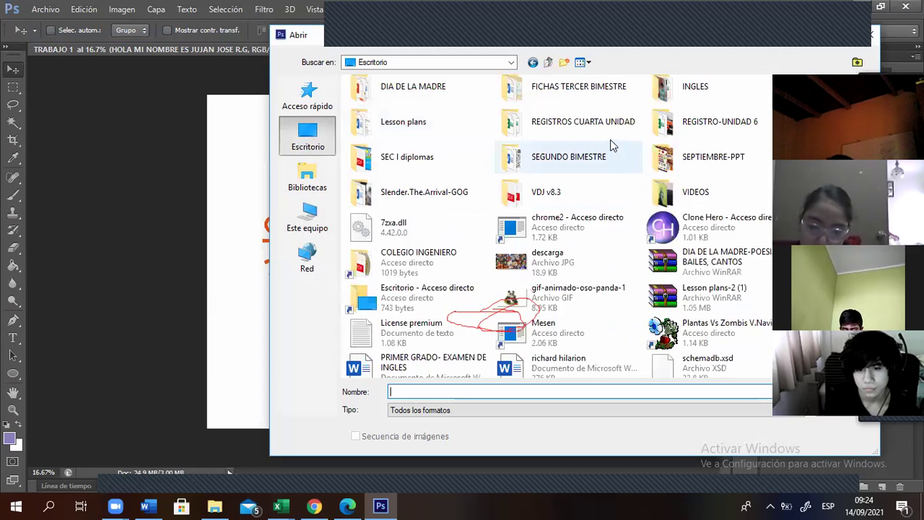
scroll(551, 161, "down", 1)
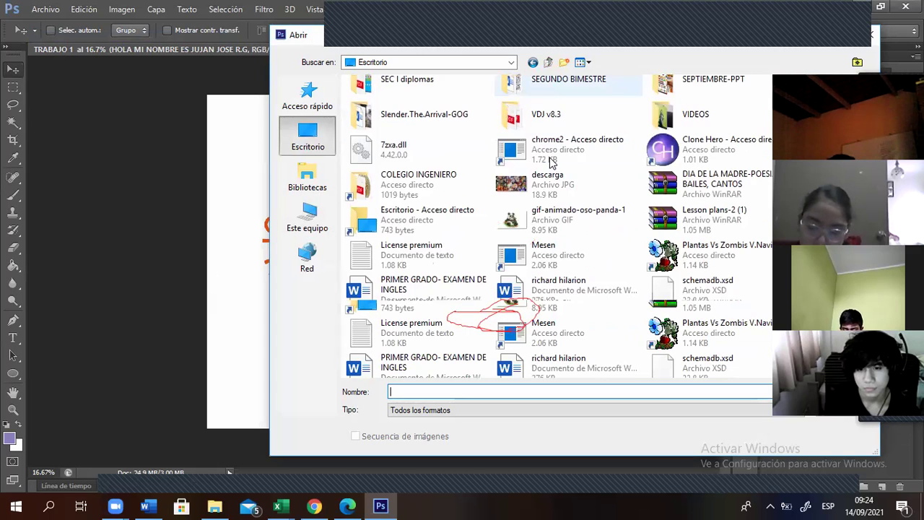
scroll(545, 268, "up", 4)
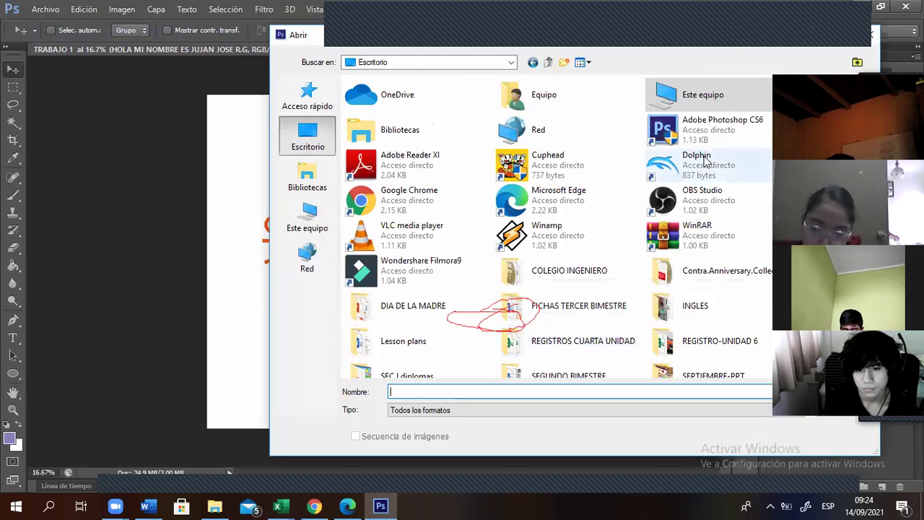
scroll(517, 218, "down", 2)
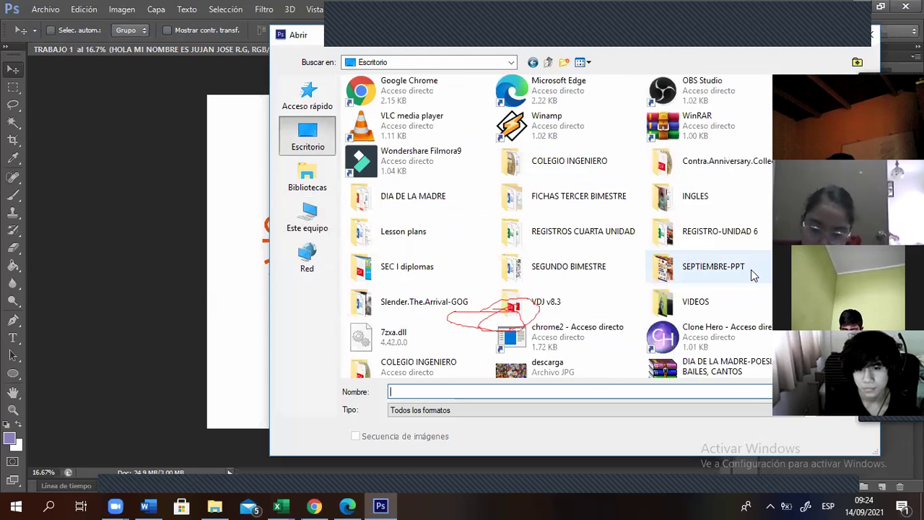
left_click(738, 237)
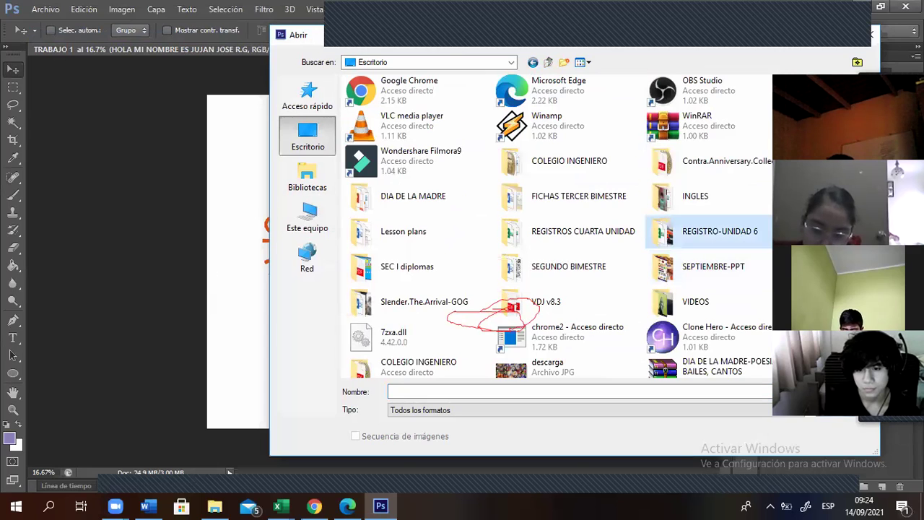
key("Return")
left_click(419, 96)
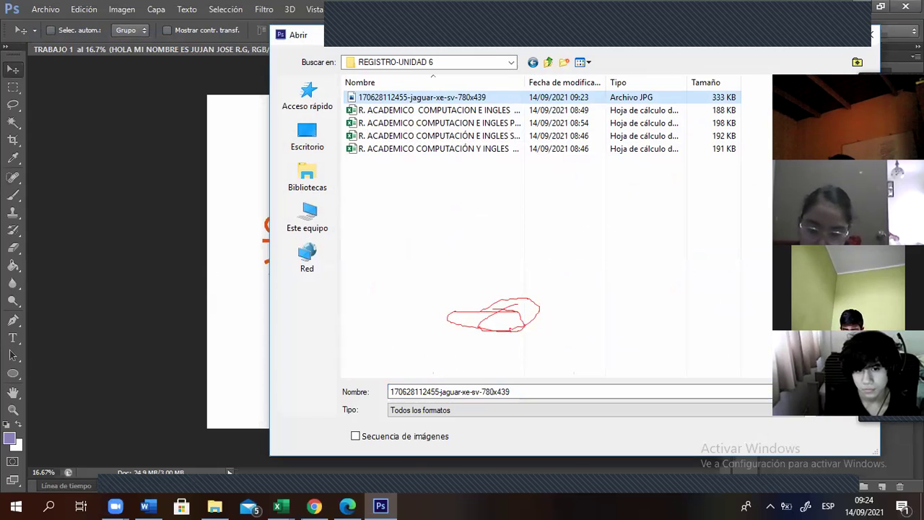
key("Return")
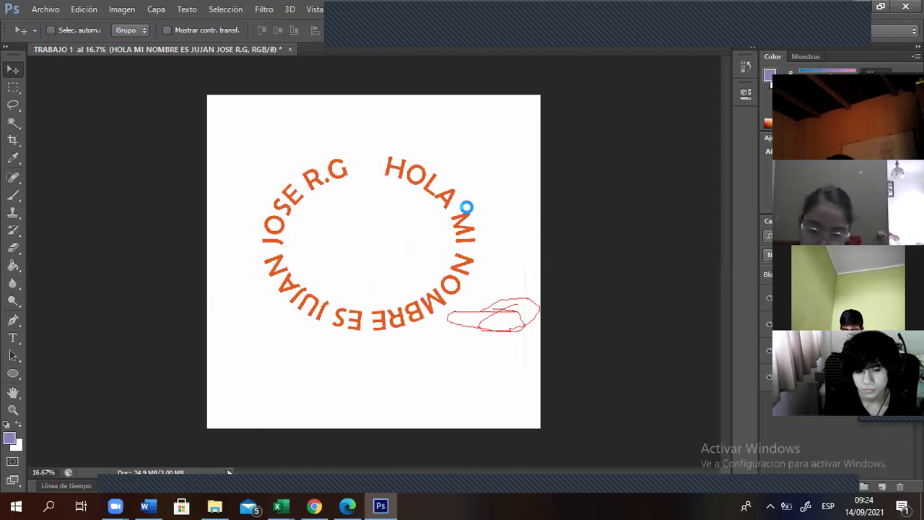
left_click(57, 9)
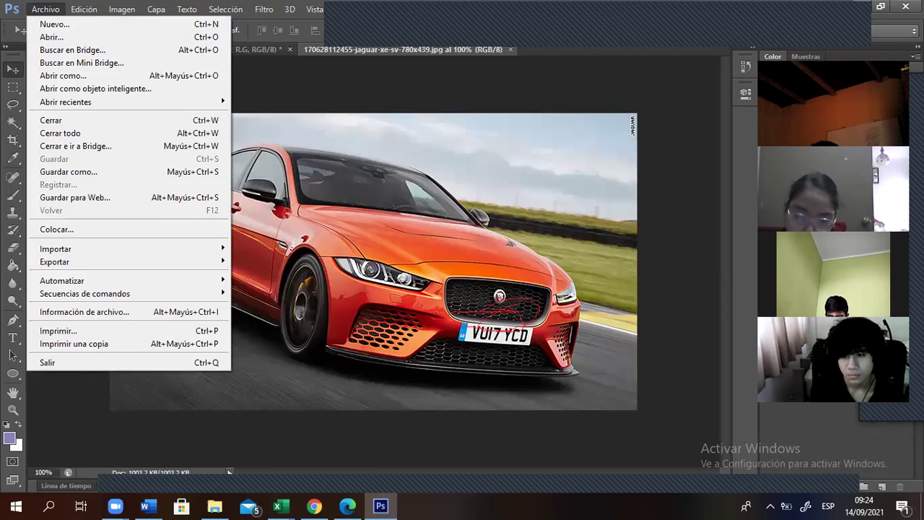
key("Escape")
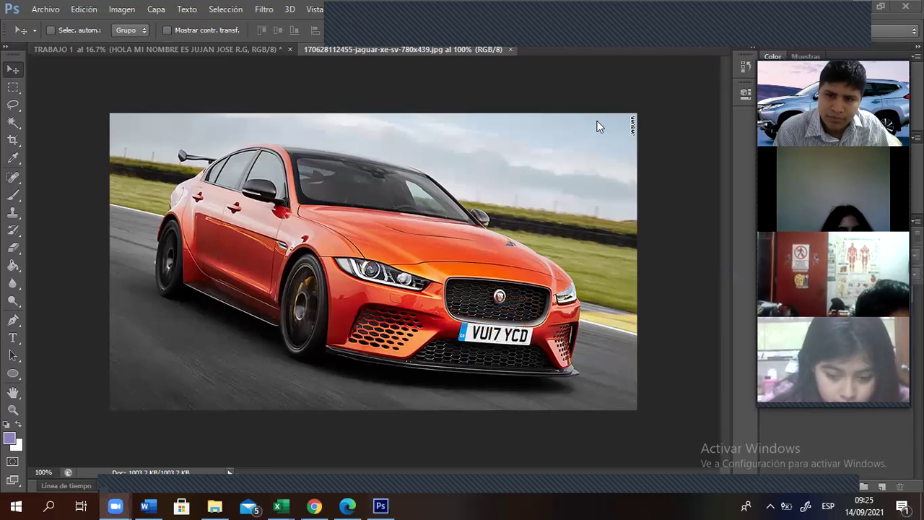
left_click(836, 403)
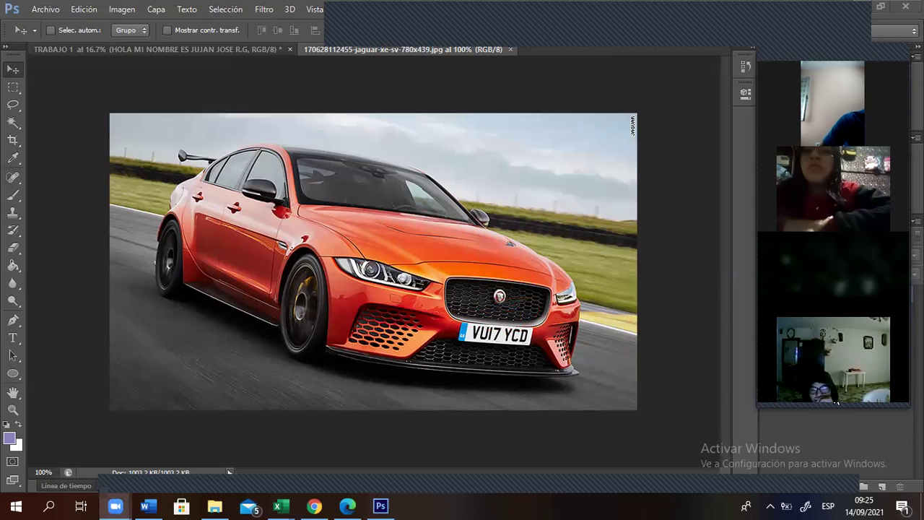
left_click(828, 402)
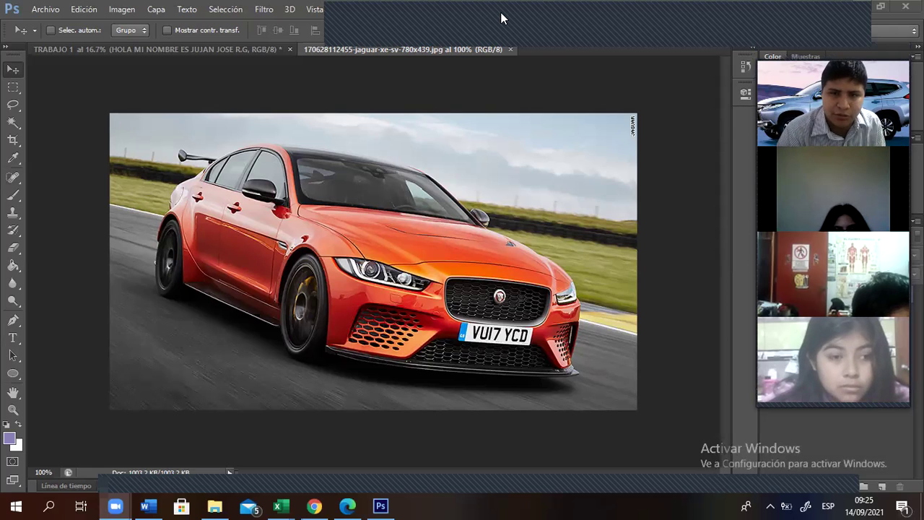
- Point out the Zoom tool with a red arrow annotation and zoom the car image out to 66.67%
left_click_drag(128, 327, 24, 408)
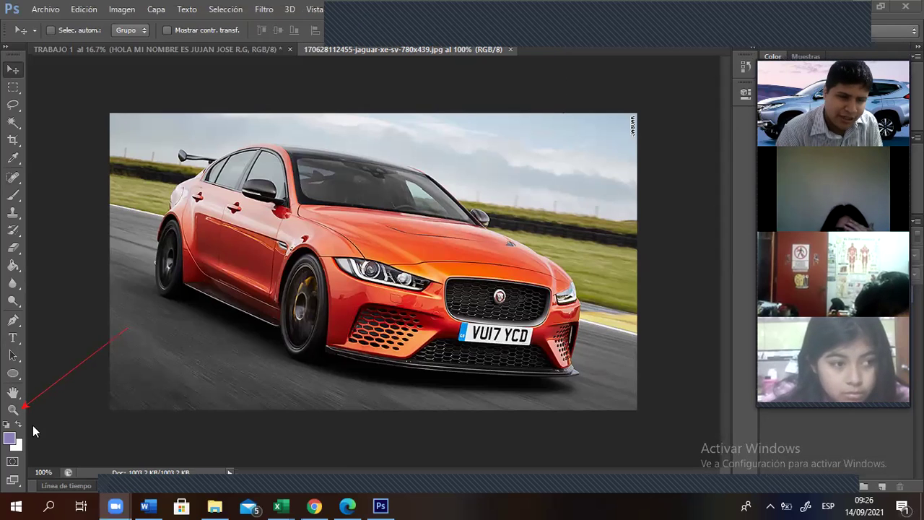
left_click(13, 410)
left_click(377, 246, "alt")
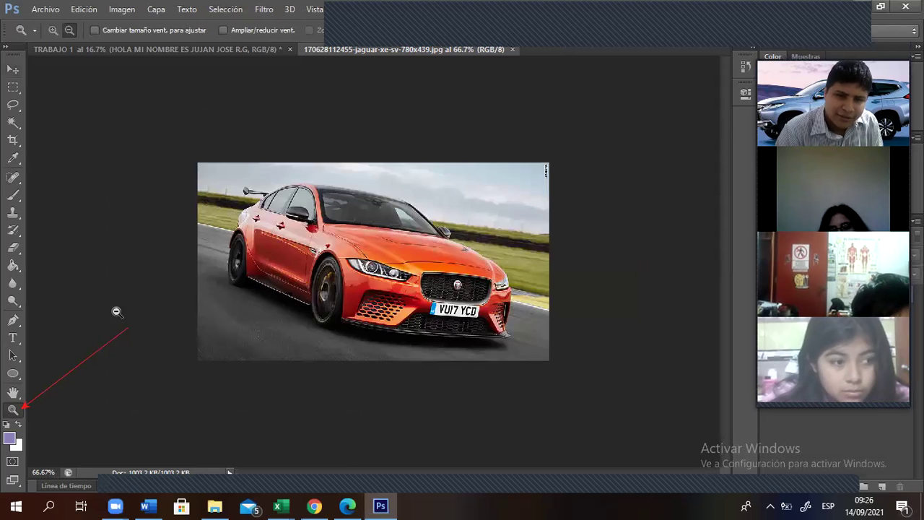
- Zoom the car image in to 200% and zoom back out to 100%
left_click(52, 30)
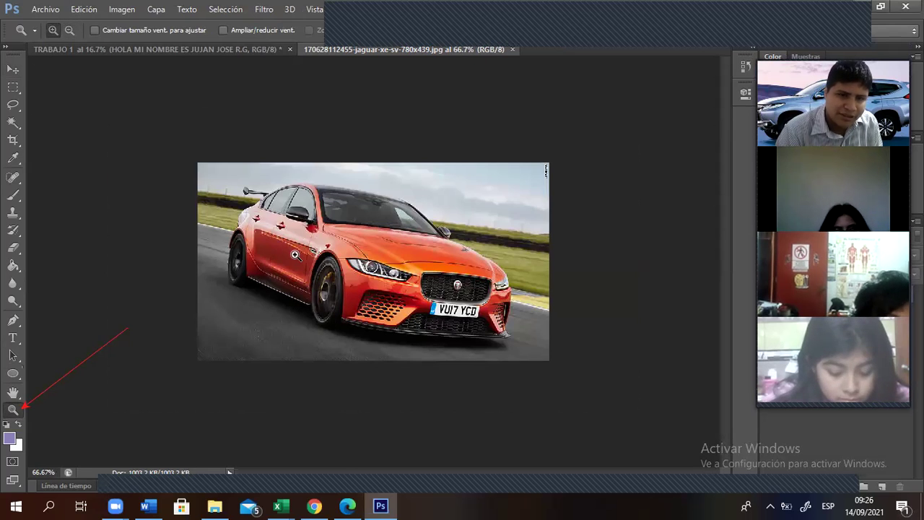
left_click(385, 268)
left_click(298, 255)
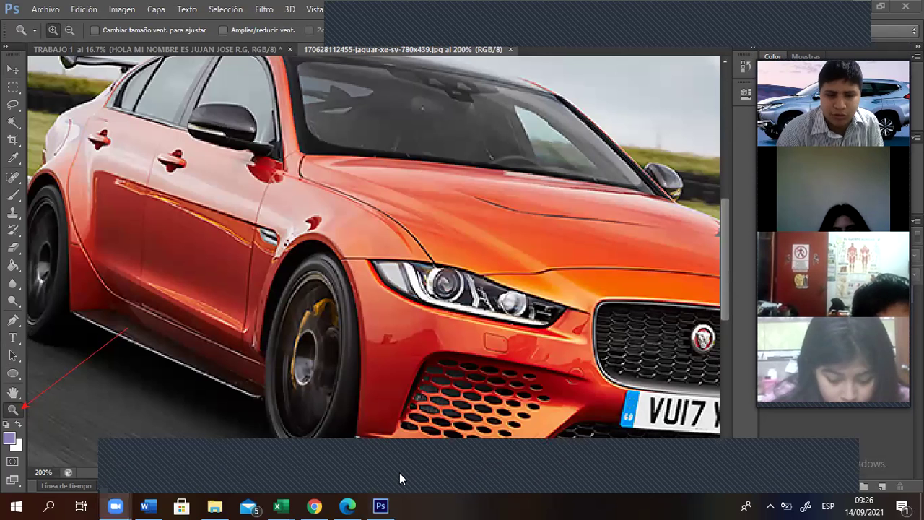
left_click(70, 29)
left_click(409, 294)
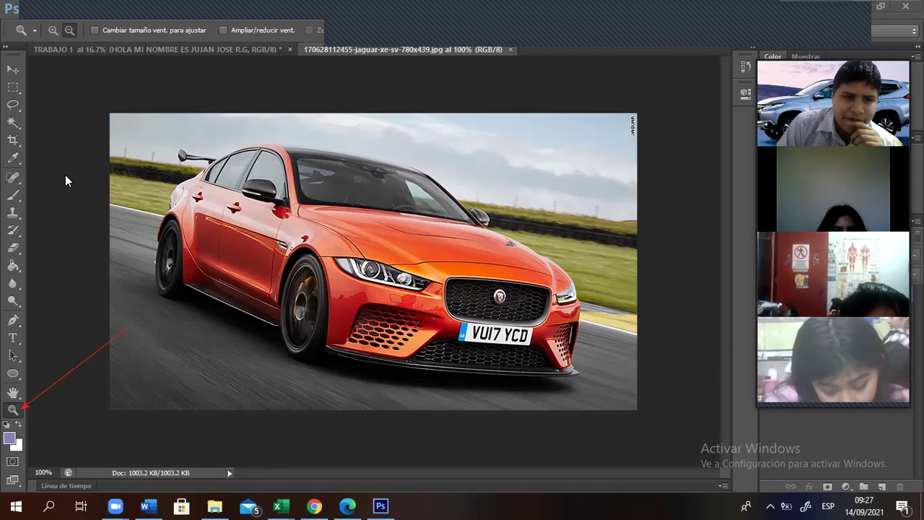
- Activate the Quick Selection tool and set its brush size to 97 px
left_click(12, 123)
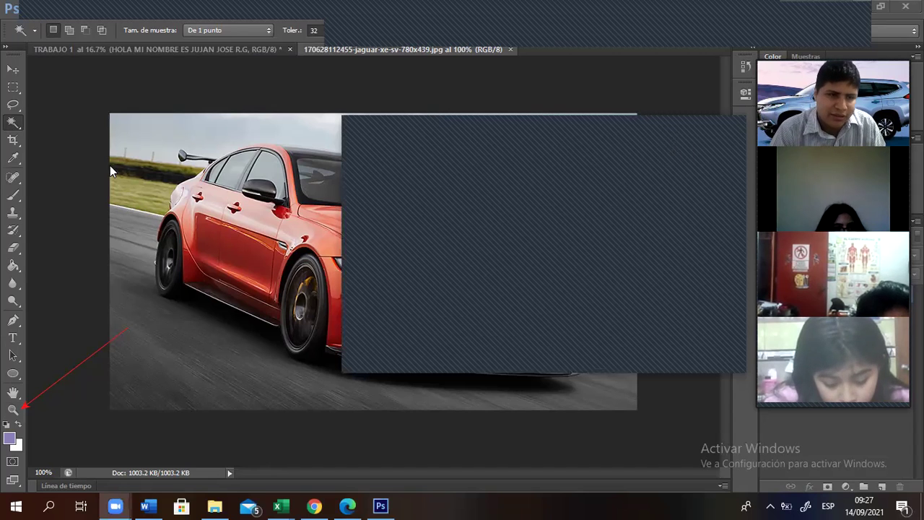
left_click(669, 138)
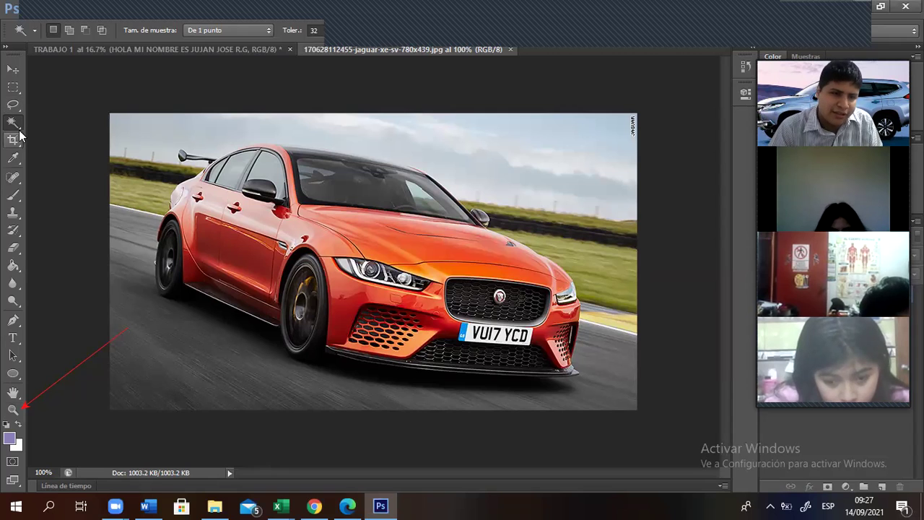
right_click(13, 123)
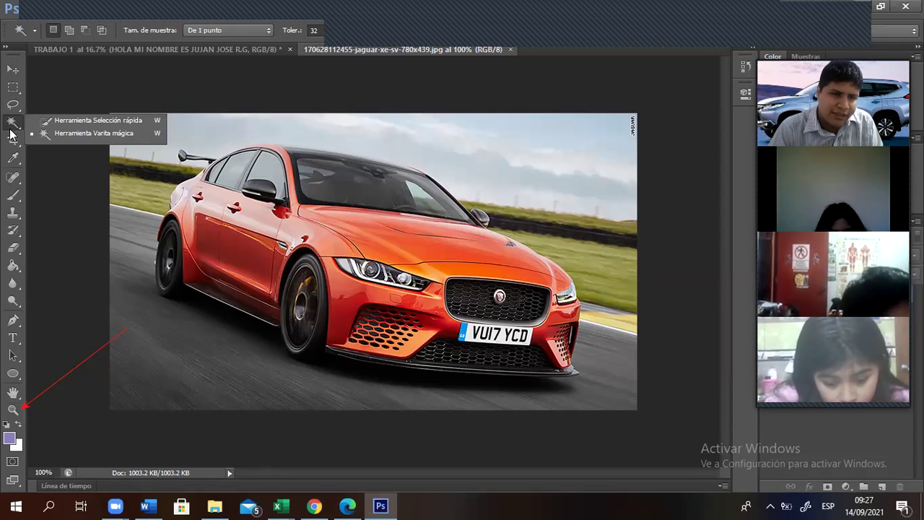
left_click(75, 122)
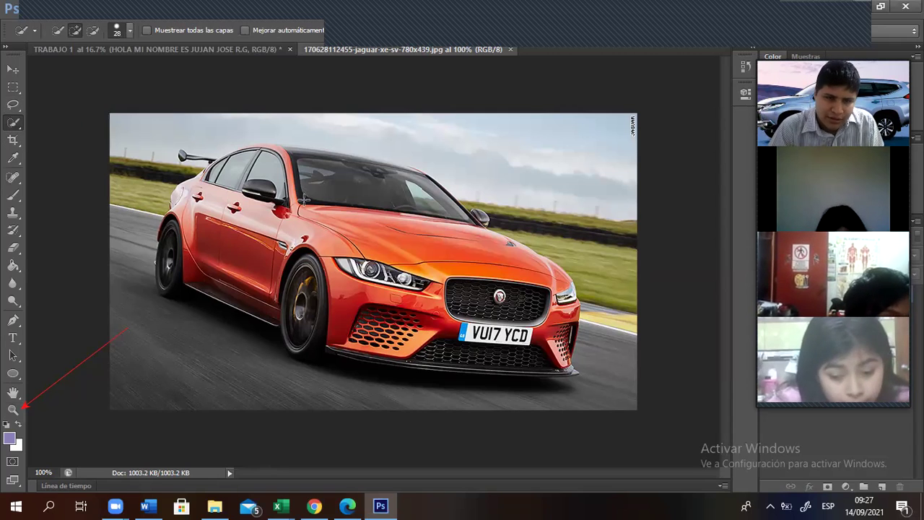
left_click(127, 33)
left_click(87, 67)
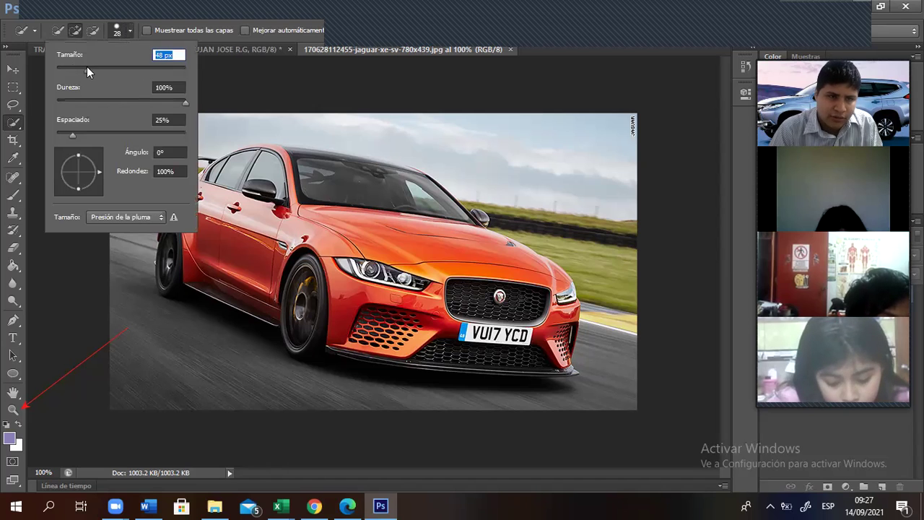
left_click_drag(87, 67, 118, 72)
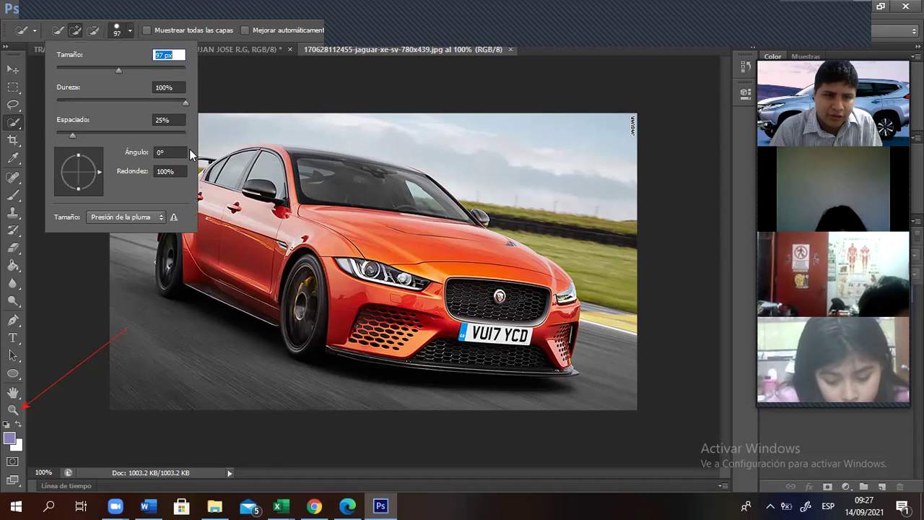
- Brush a selection over the car's rear side and the sky above it, and reduce the brush size to 47 px
left_click(231, 160)
mouse_move(231, 161)
left_mouse_down()
mouse_move(263, 173)
mouse_move(282, 231)
mouse_move(300, 231)
mouse_move(175, 63)
left_mouse_up()
left_click(130, 32)
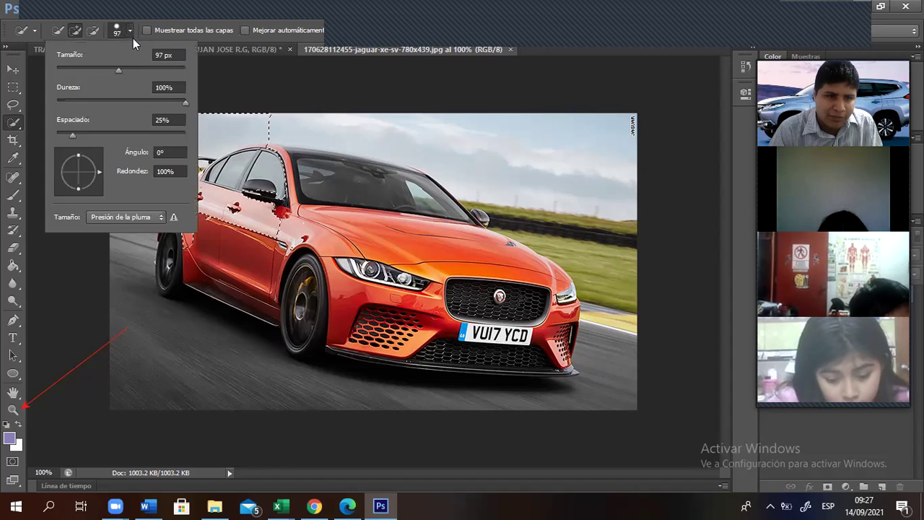
left_click_drag(91, 67, 87, 66)
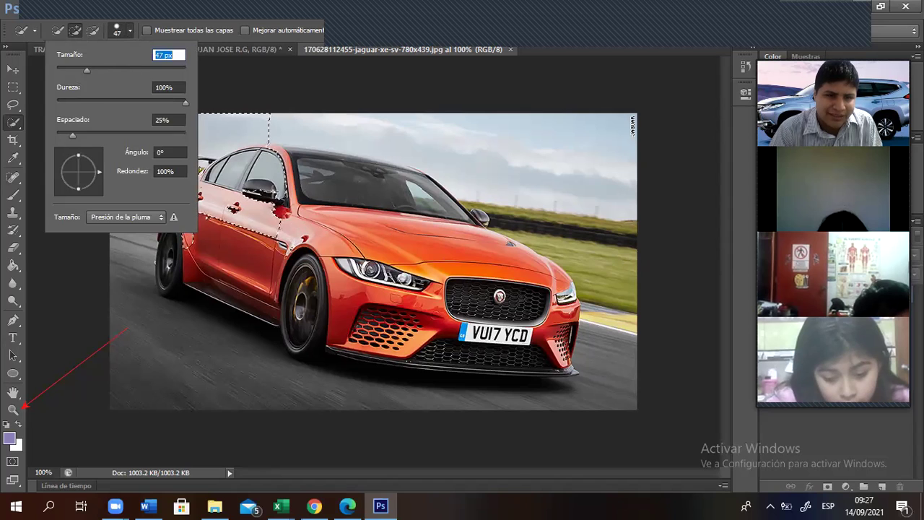
key("Return")
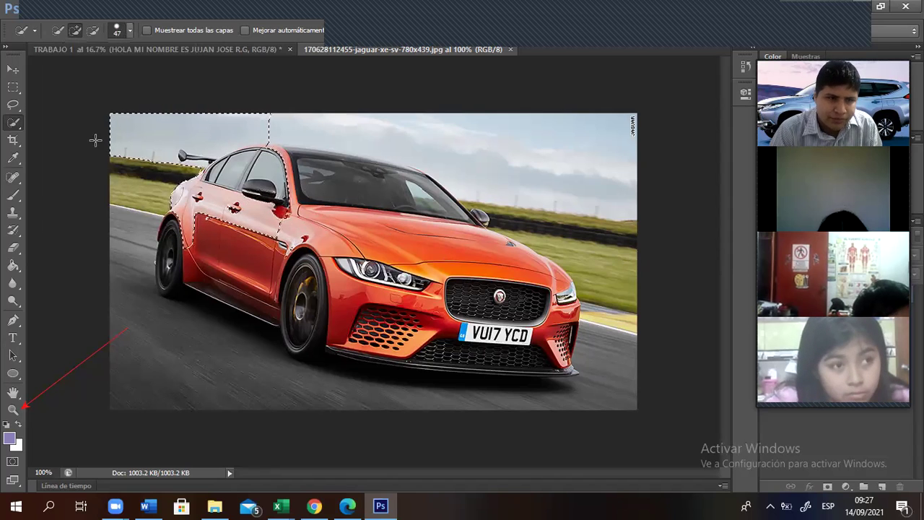
- Extend the quick selection across the windshield and front fender, and subtract the sky above the rear of the car
left_click(12, 72)
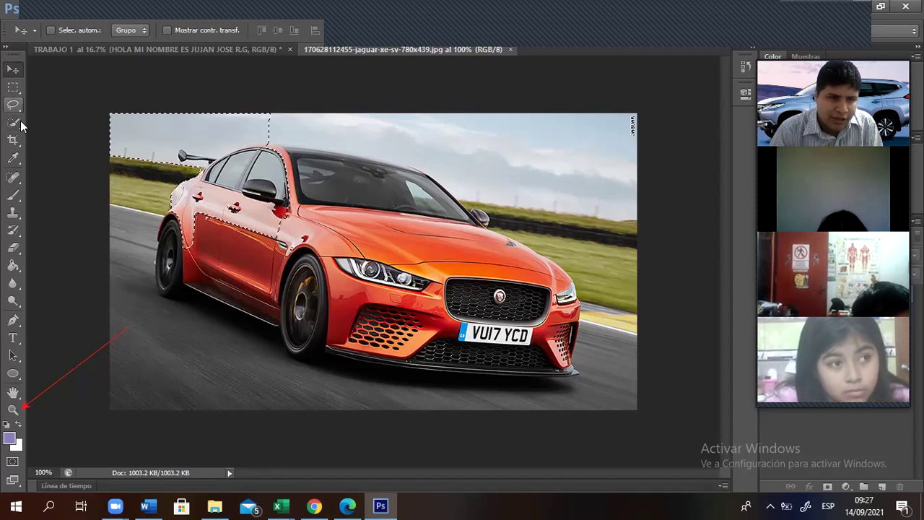
left_click(14, 122)
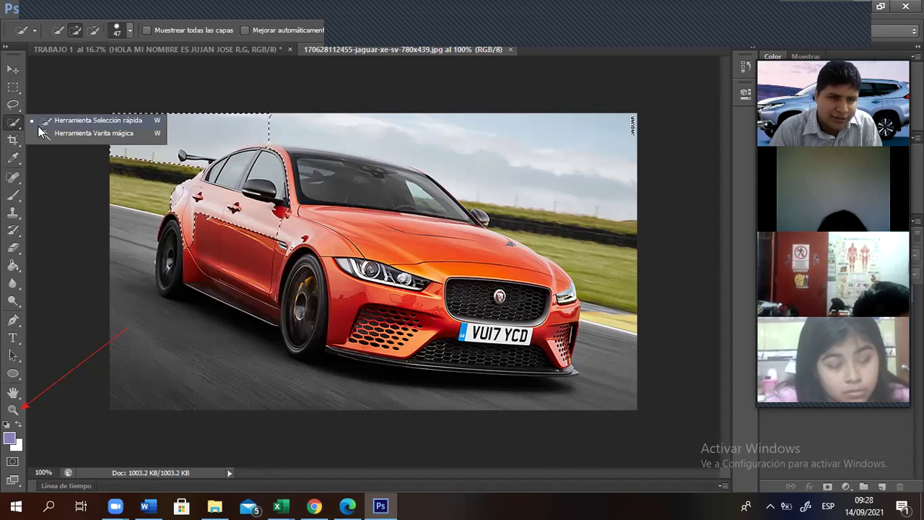
left_click(42, 123)
mouse_move(210, 155)
left_mouse_down()
mouse_move(332, 172)
mouse_move(294, 242)
mouse_move(318, 274)
left_mouse_up()
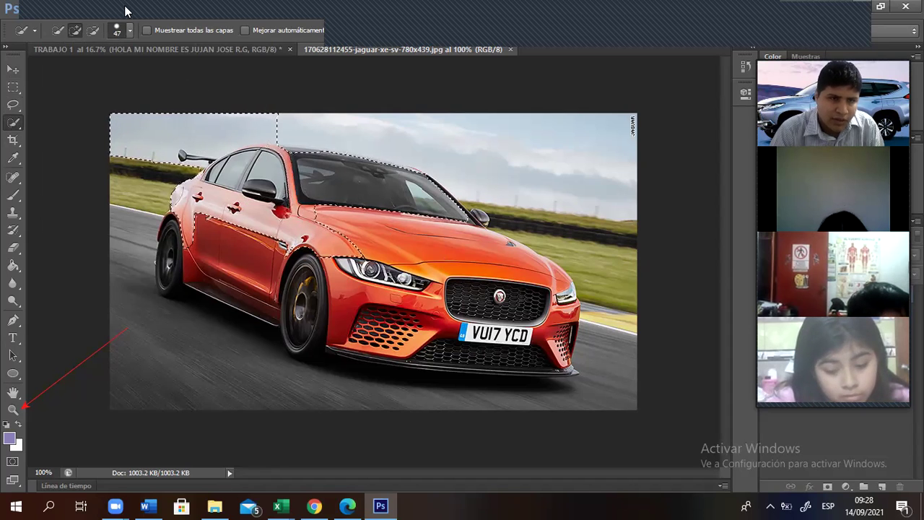
key("alt")
mouse_move(146, 117)
left_mouse_down()
mouse_move(192, 143)
mouse_move(211, 109)
mouse_move(229, 129)
mouse_move(239, 112)
mouse_move(261, 115)
mouse_move(257, 136)
mouse_move(203, 128)
mouse_move(217, 146)
left_mouse_up()
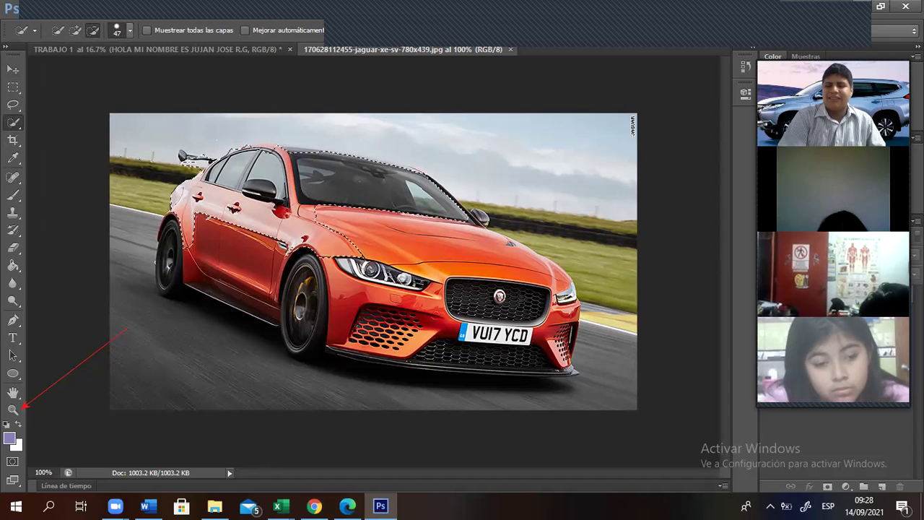
- Add the hood, front bumper, lower side panels and rear spoiler to the car selection
left_click(73, 32)
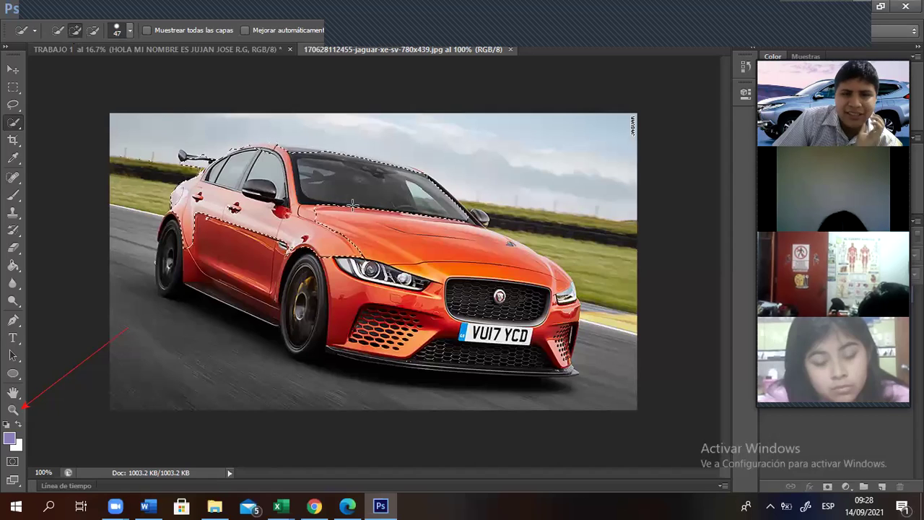
mouse_move(344, 228)
left_mouse_down()
mouse_move(397, 306)
mouse_move(432, 341)
mouse_move(490, 350)
mouse_move(525, 334)
mouse_move(547, 336)
mouse_move(558, 328)
mouse_move(557, 301)
left_mouse_up()
left_click(313, 251)
mouse_move(308, 249)
left_mouse_down()
mouse_move(254, 237)
mouse_move(248, 218)
mouse_move(231, 280)
left_mouse_up()
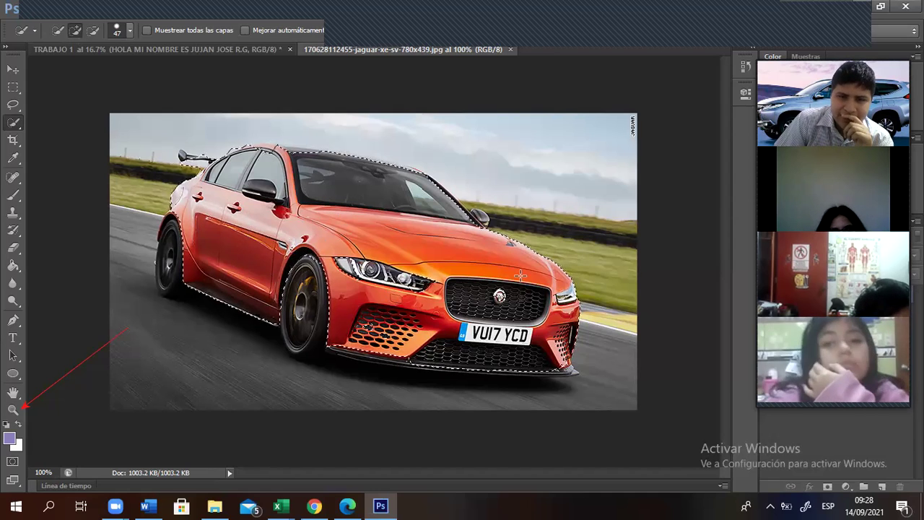
left_click(182, 153)
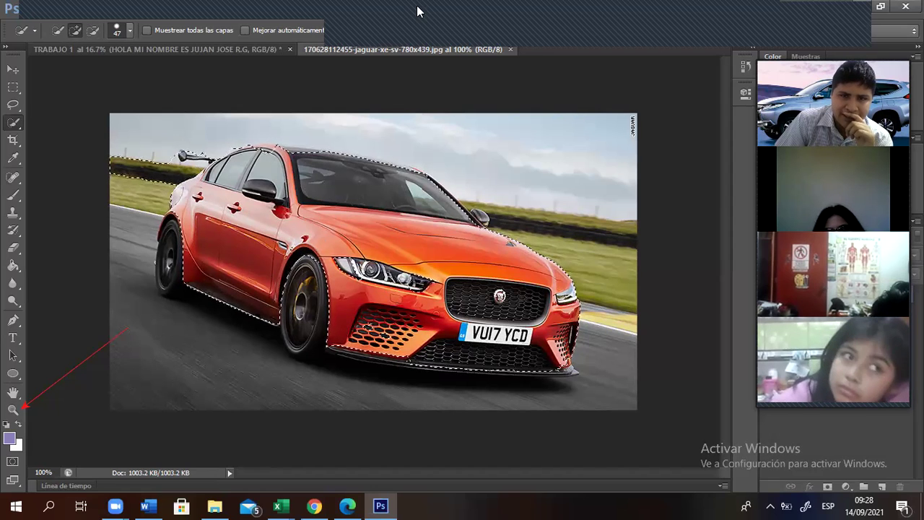
- Point out the subtract-from-selection option with a red arrow annotation, and deselect and reselect the car selection
mouse_move(277, 110)
left_mouse_down()
mouse_move(140, 72)
mouse_move(101, 39)
left_mouse_up()
key("ctrl+d")
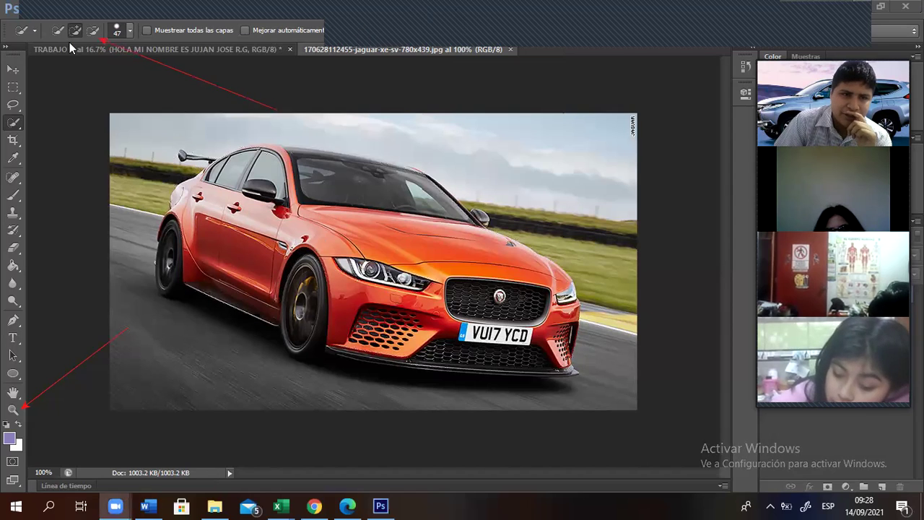
key("ctrl+shift+d")
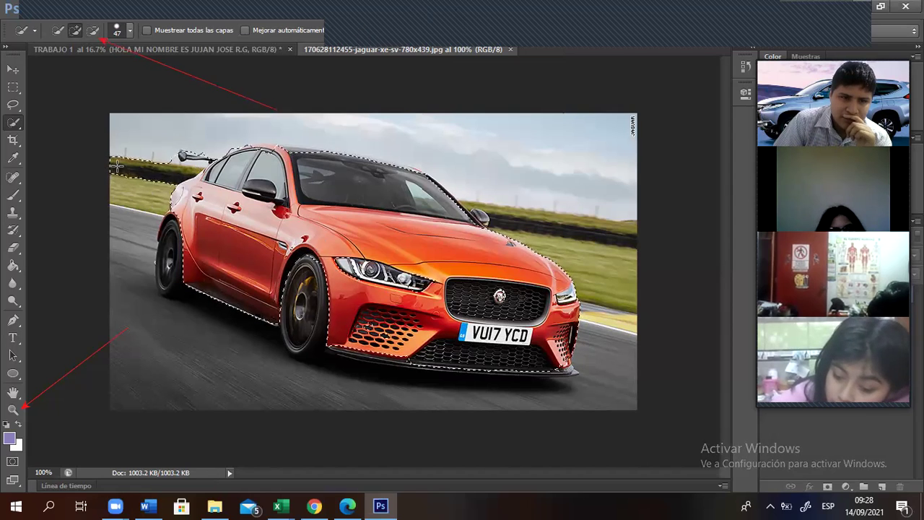
- Add the sky and grass behind the car to the selection, and subtract them again up to the rear spoiler
left_click_drag(125, 134, 128, 144)
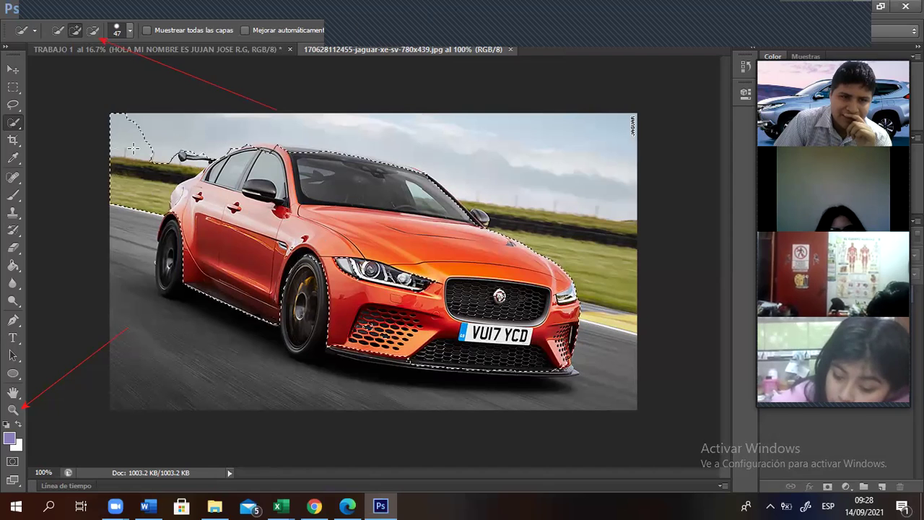
left_click(92, 31)
mouse_move(123, 109)
left_mouse_down()
mouse_move(149, 161)
mouse_move(171, 170)
mouse_move(115, 154)
mouse_move(112, 141)
mouse_move(146, 185)
left_mouse_up()
left_click_drag(100, 159, 114, 168)
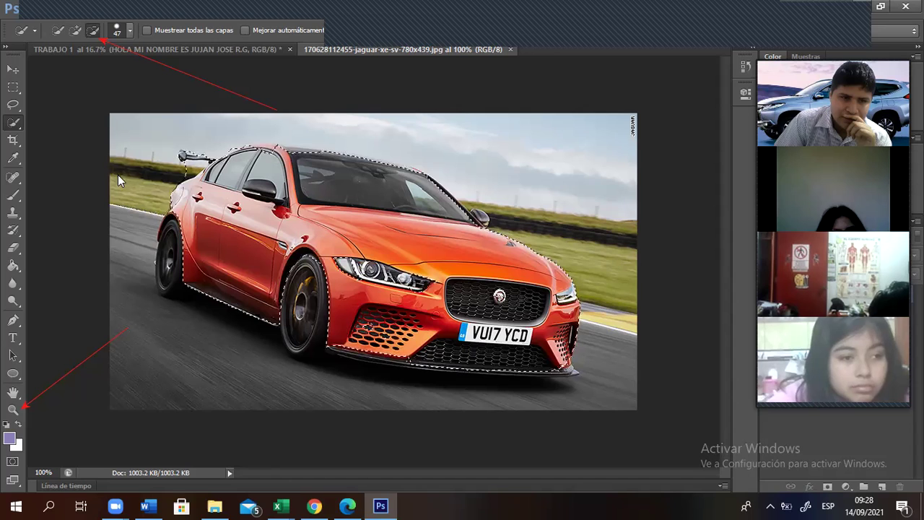
left_click_drag(198, 149, 197, 176)
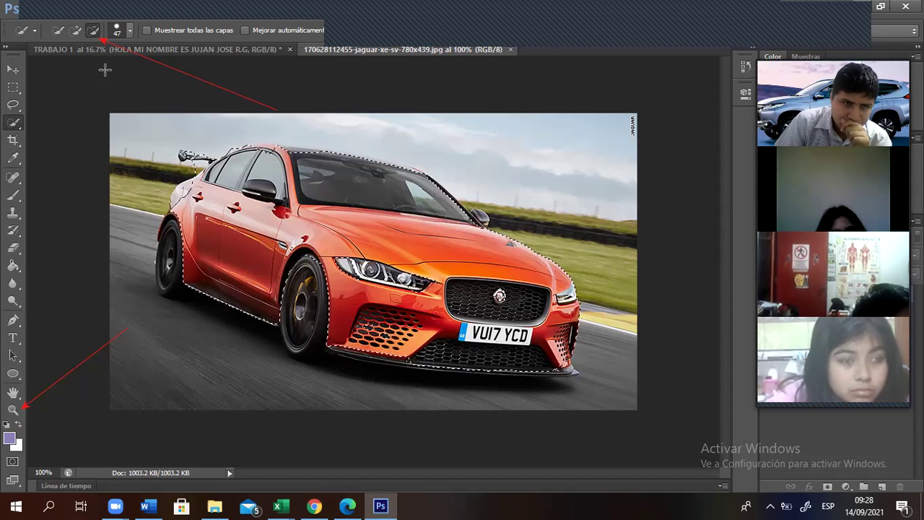
- Refine the selection edge at the rear fender and roof by adding missed bodywork and subtracting the excess sky
left_click(76, 30)
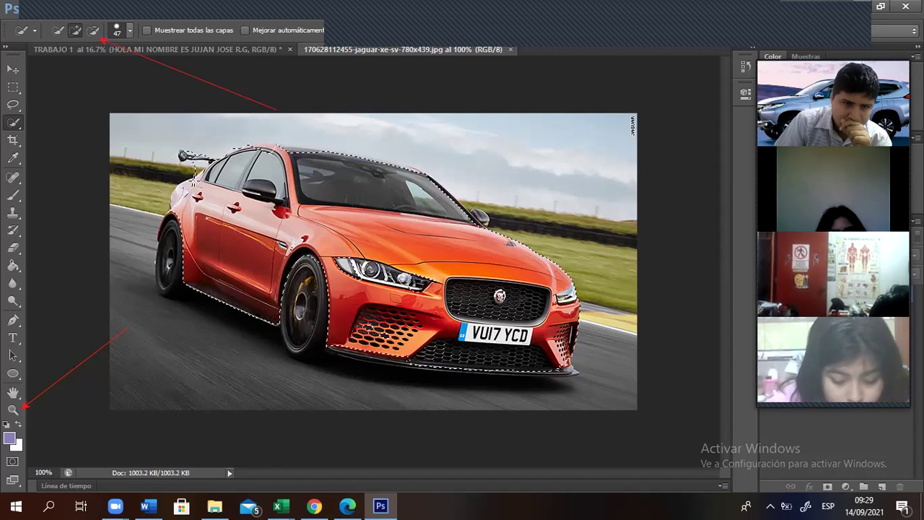
key("alt")
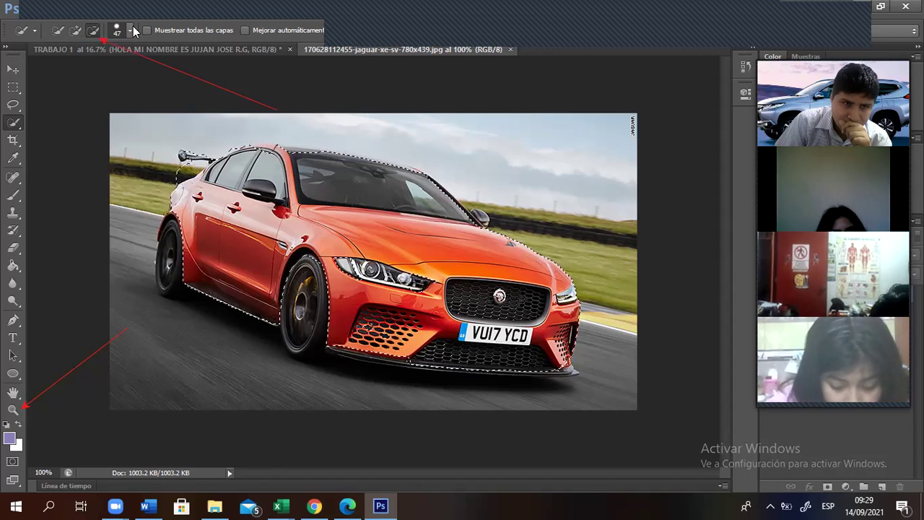
left_click(76, 31)
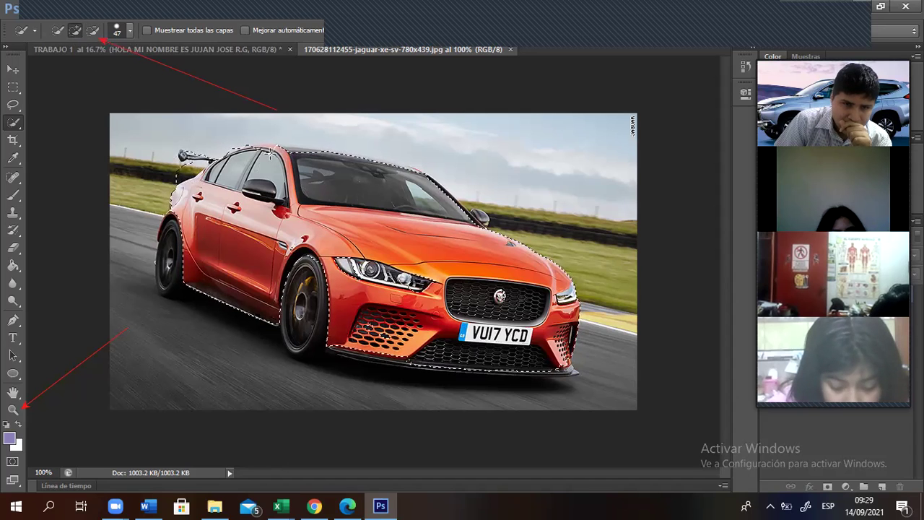
key("alt")
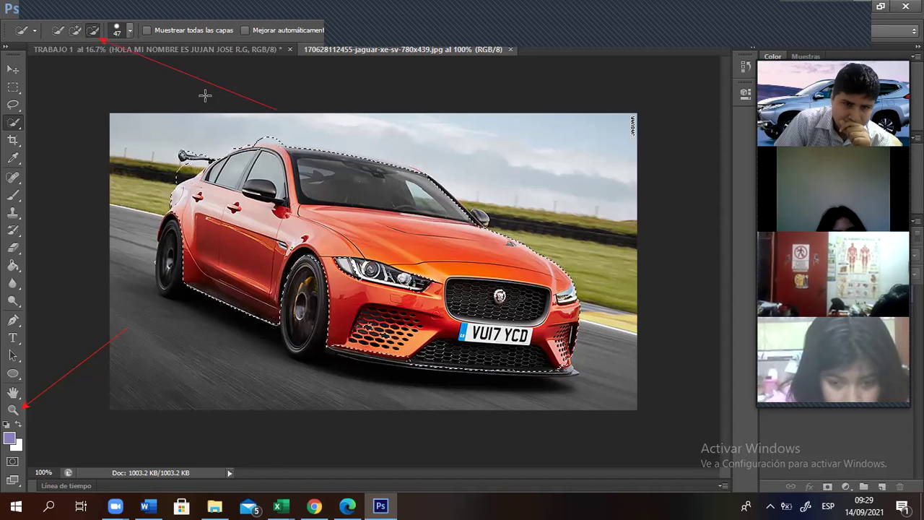
left_click_drag(266, 134, 283, 135)
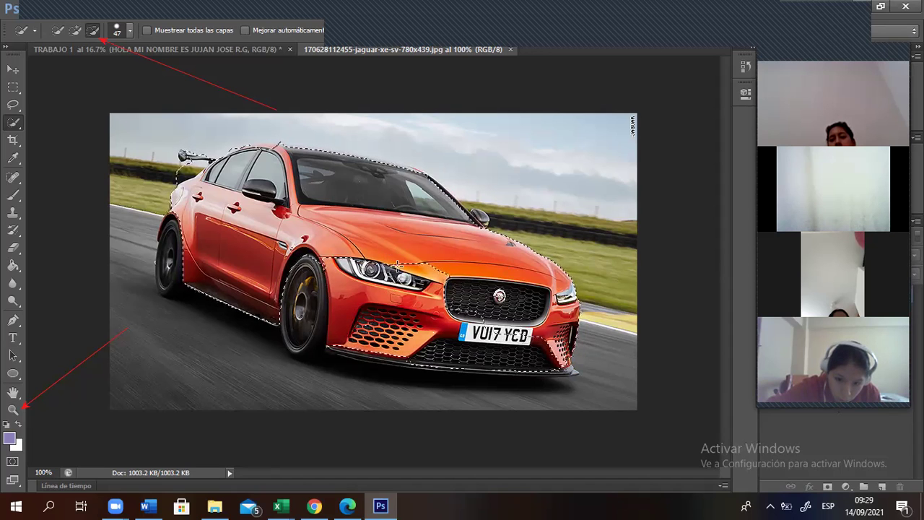
- Subtract the hood and windshield areas from the car selection
left_click(368, 247)
left_click(368, 247)
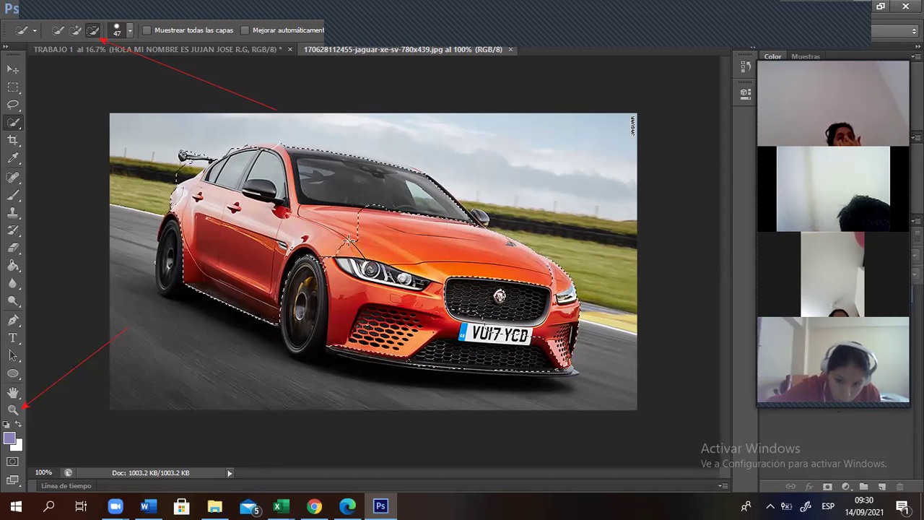
left_click(318, 187)
left_click(318, 187, "alt")
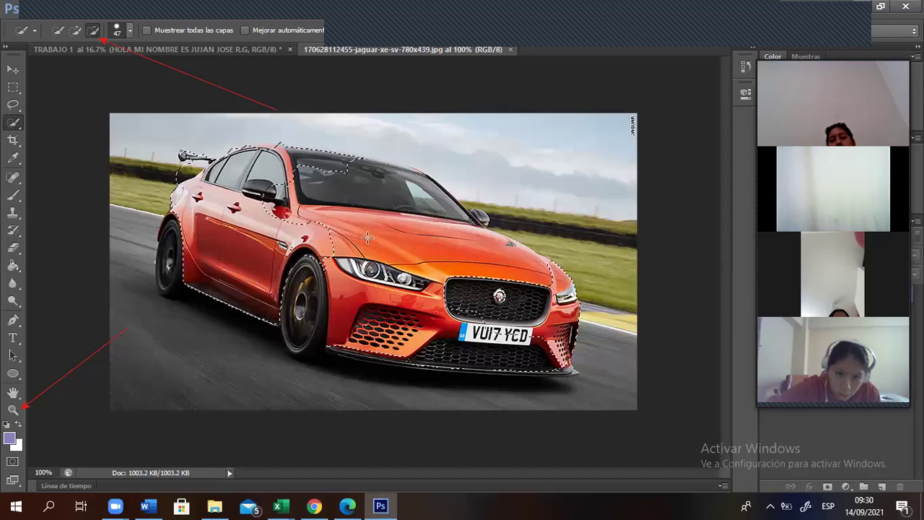
- Add the hood, windshield, door and front bumper areas to the car selection with the Quick Selection tool
mouse_move(274, 184)
left_mouse_down()
mouse_move(429, 307)
mouse_move(511, 347)
mouse_move(399, 322)
mouse_move(334, 265)
mouse_move(333, 252)
mouse_move(400, 328)
mouse_move(472, 345)
mouse_move(371, 329)
mouse_move(445, 352)
mouse_move(497, 344)
left_mouse_up()
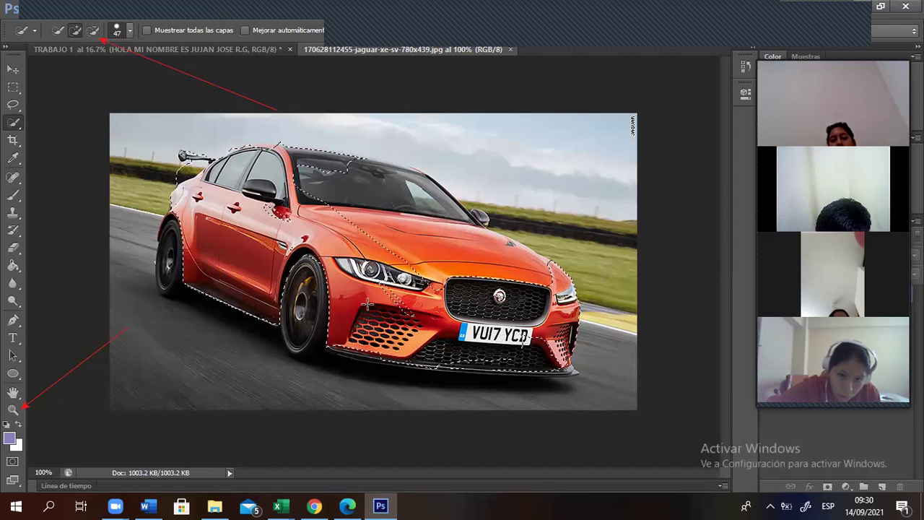
mouse_move(447, 255)
left_mouse_down()
mouse_move(405, 245)
mouse_move(354, 195)
mouse_move(404, 173)
left_mouse_up()
left_click_drag(325, 188, 358, 178)
left_click_drag(383, 221, 363, 227)
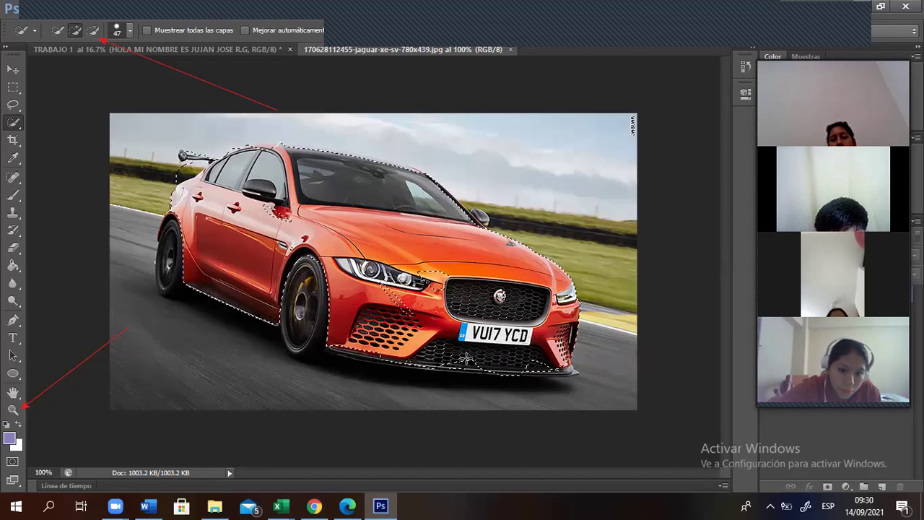
left_click(512, 359)
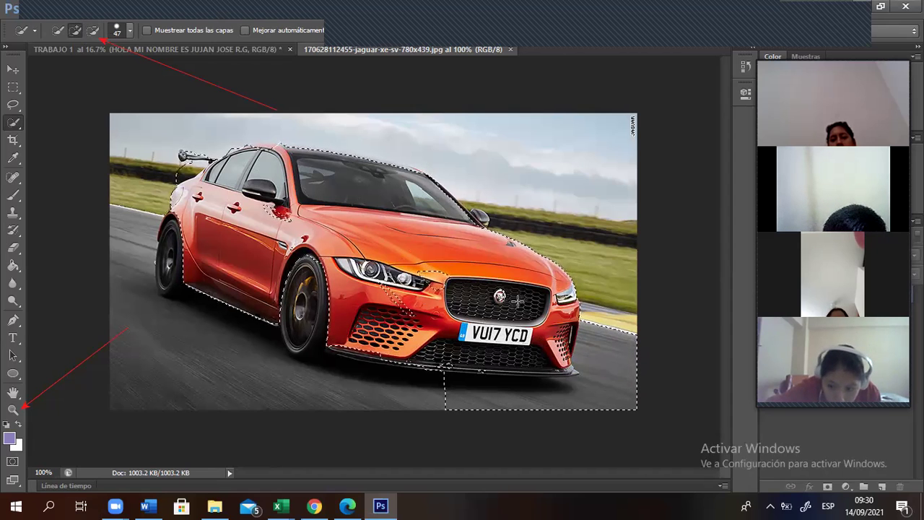
- Subtract the road beside and below the front bumper from the car selection
left_click(93, 30)
left_click_drag(640, 363, 560, 339)
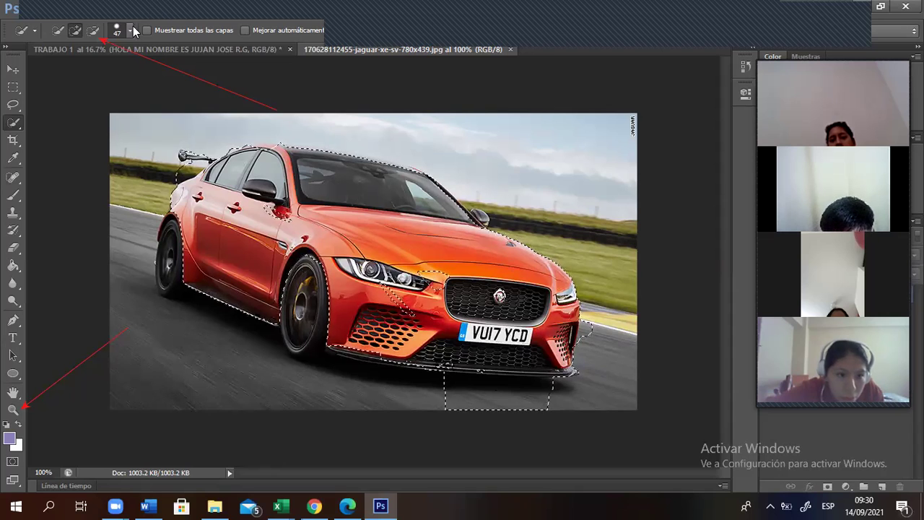
left_click(93, 32)
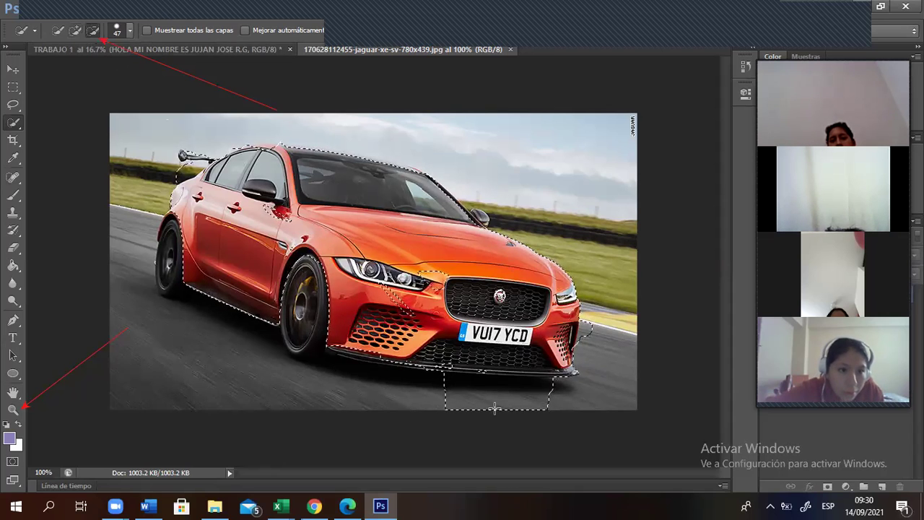
left_click_drag(489, 399, 525, 405)
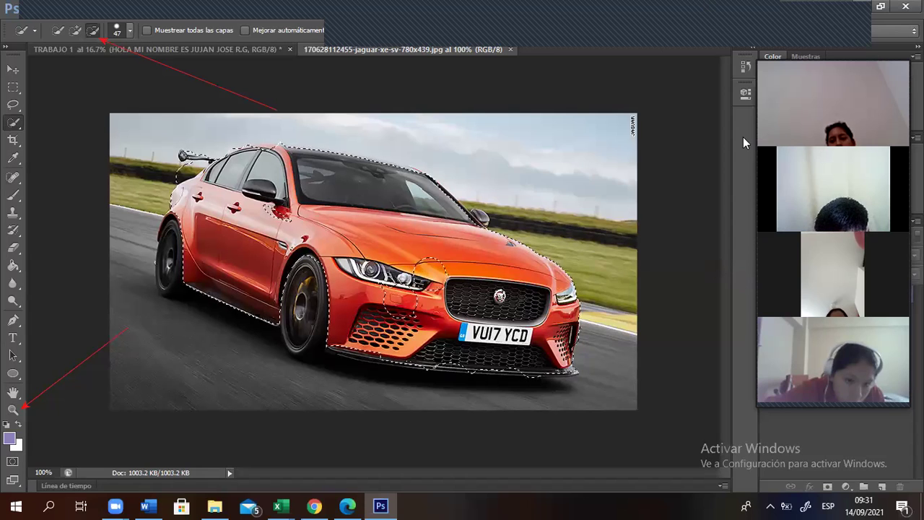
left_click_drag(830, 101, 506, 43)
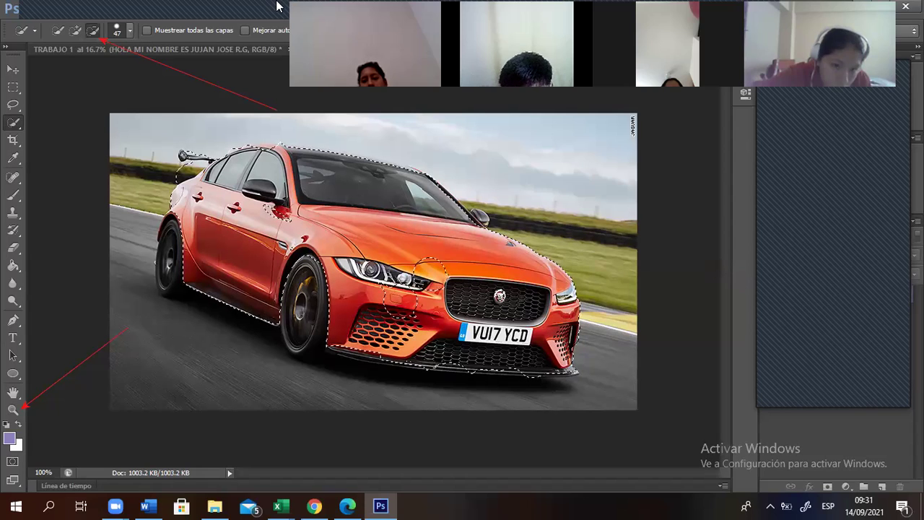
left_click_drag(276, 6, 116, 6)
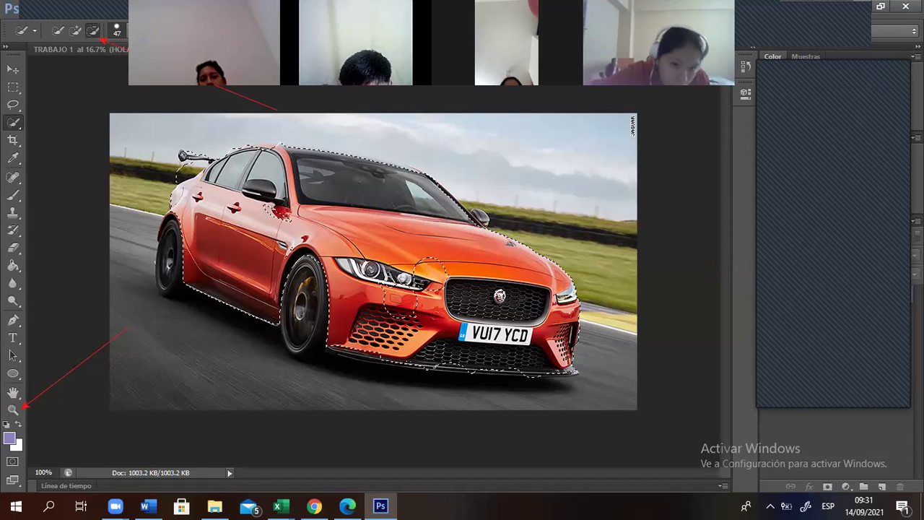
left_click(812, 95)
left_click_drag(812, 96, 823, 97)
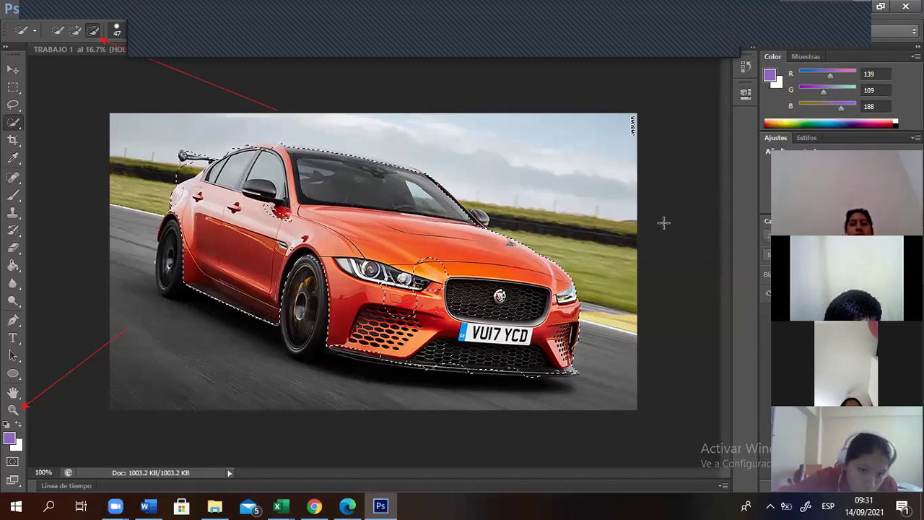
left_click(32, 8)
left_click(74, 34)
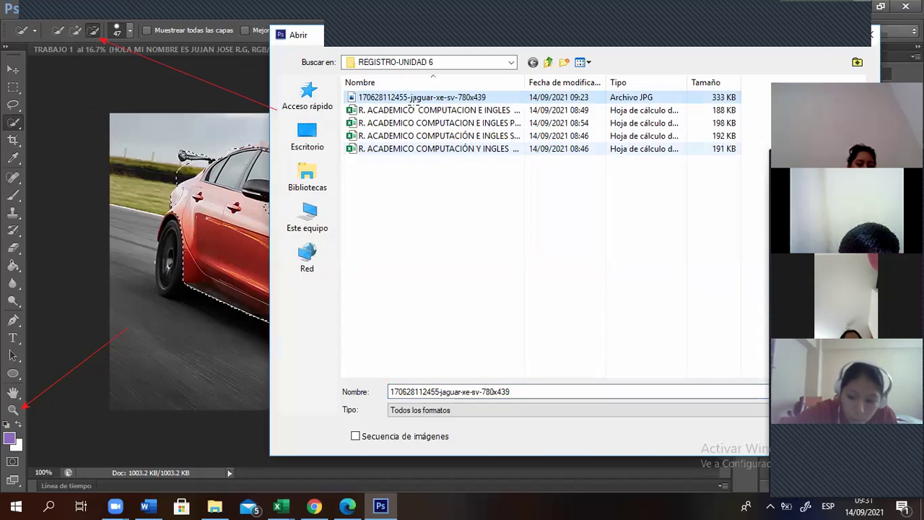
key("Return")
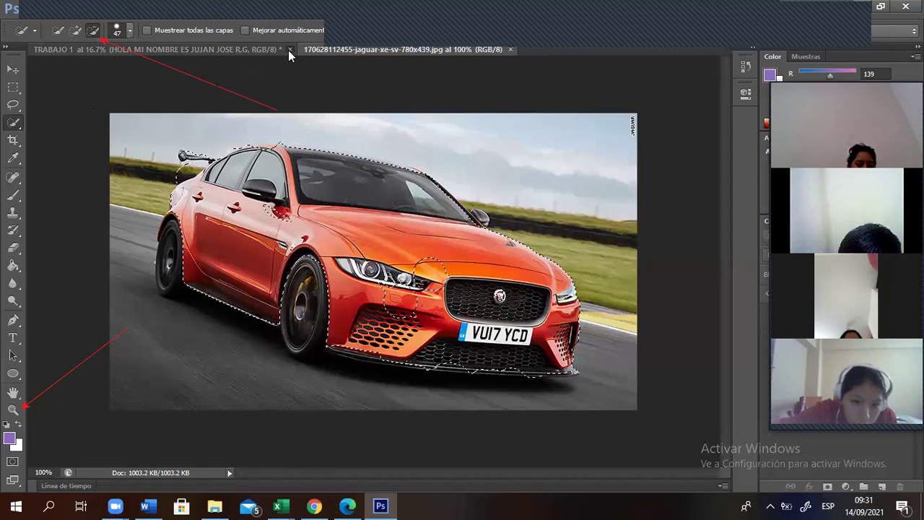
- Close the TRABAJO 1 document without saving its changes, and close the Jaguar image
left_click(289, 50)
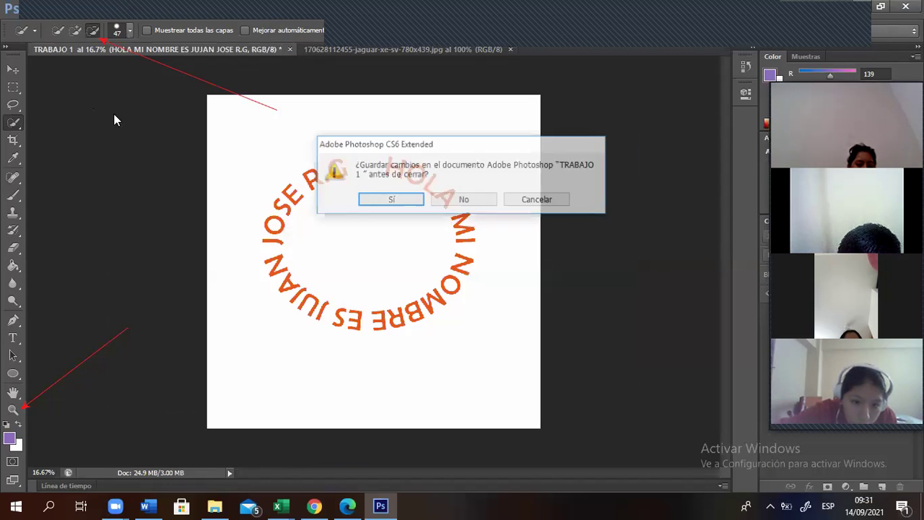
left_click(462, 200)
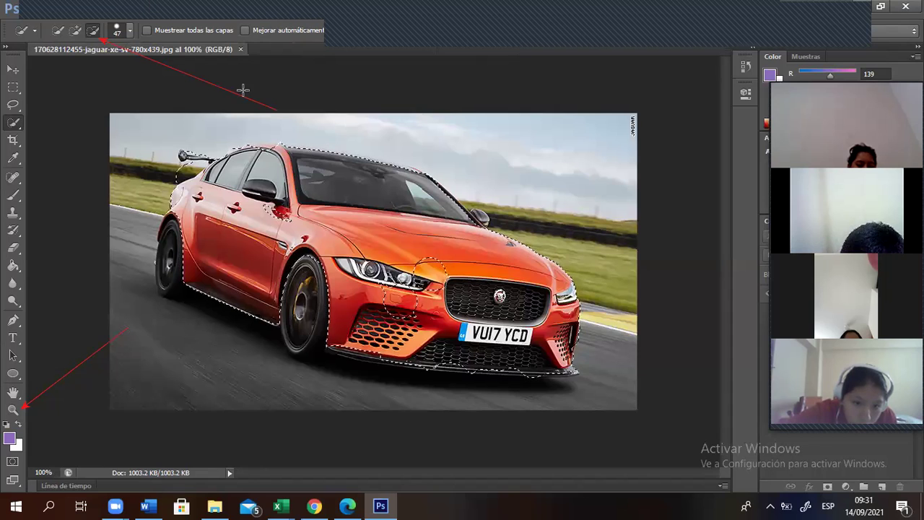
left_click(240, 49)
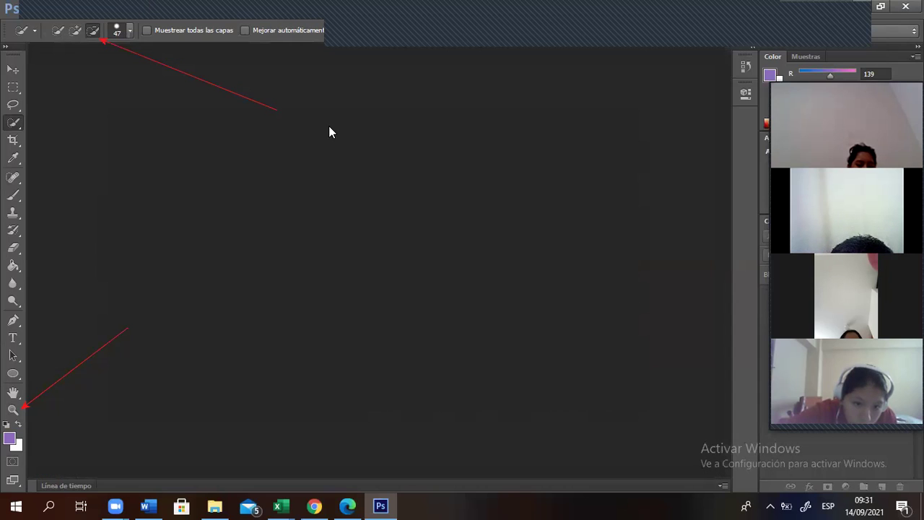
left_click(36, 9)
left_click(44, 34)
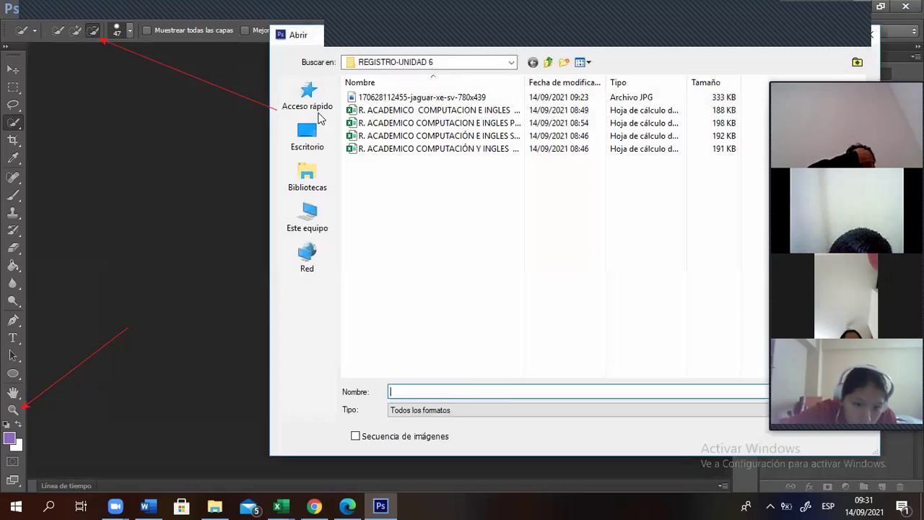
left_click(367, 102)
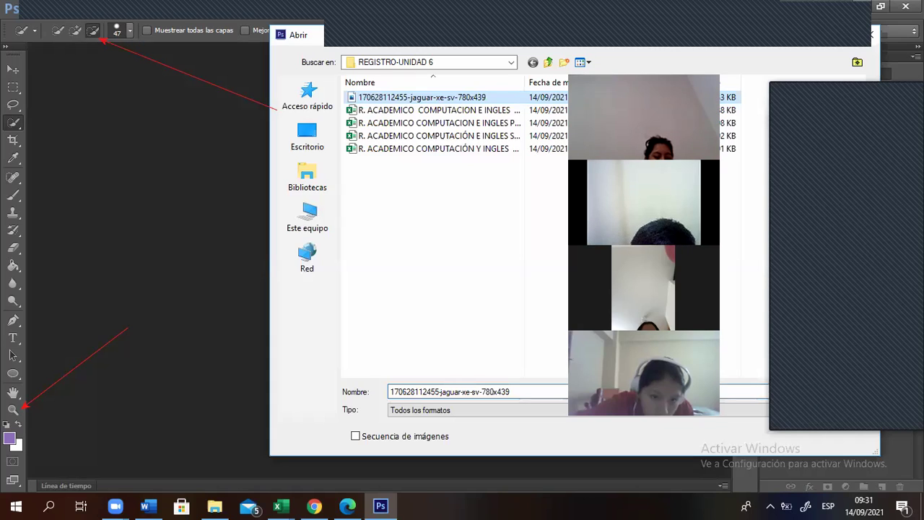
key("Return")
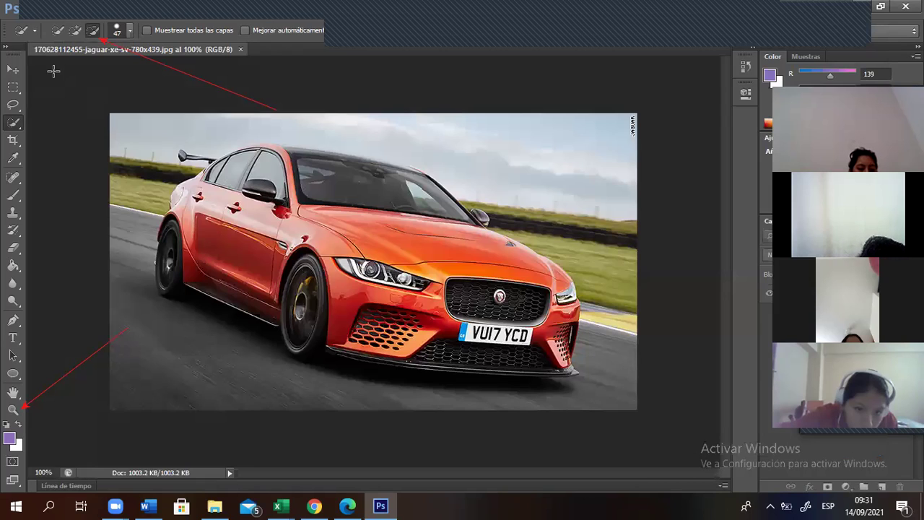
- Select the car's bodywork, windows, hood and front bumper with the Quick Selection tool in add mode
left_click(75, 30)
mouse_move(260, 199)
left_mouse_down()
mouse_move(244, 192)
mouse_move(325, 260)
mouse_move(457, 307)
mouse_move(465, 328)
mouse_move(559, 336)
mouse_move(535, 283)
mouse_move(429, 249)
left_mouse_up()
left_click_drag(331, 212, 320, 194)
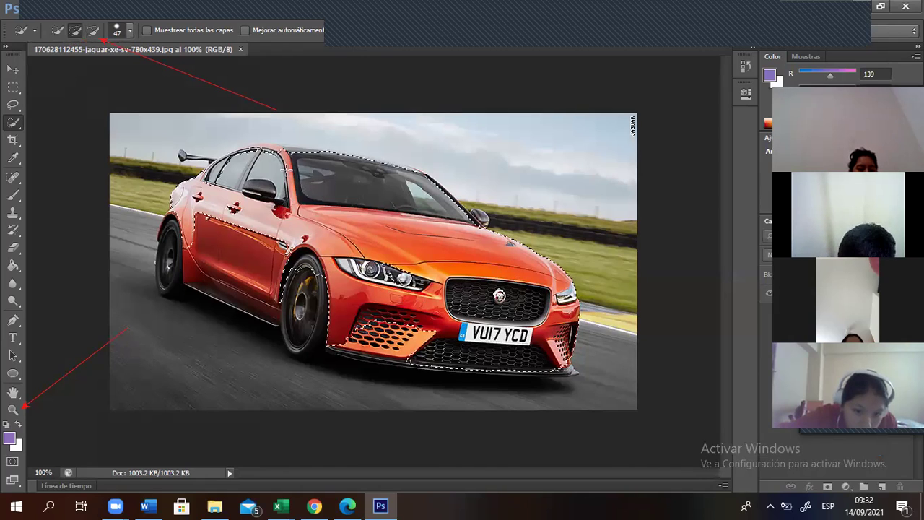
mouse_move(298, 153)
left_mouse_down()
mouse_move(283, 154)
mouse_move(278, 171)
left_mouse_up()
mouse_move(284, 241)
left_mouse_down()
mouse_move(244, 256)
mouse_move(245, 274)
mouse_move(284, 259)
mouse_move(378, 255)
mouse_move(423, 283)
mouse_move(415, 320)
left_mouse_up()
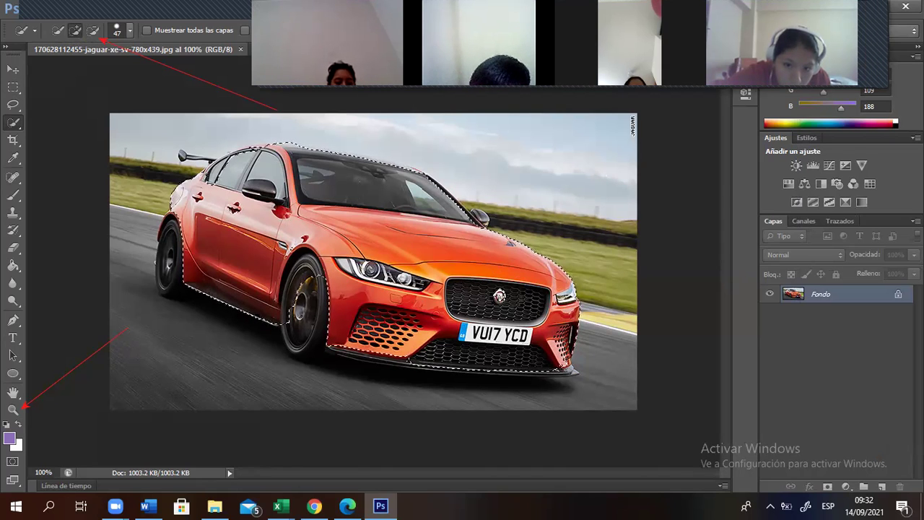
- Point out the new adjustment layer option with a red arrow annotation
mouse_move(452, 5)
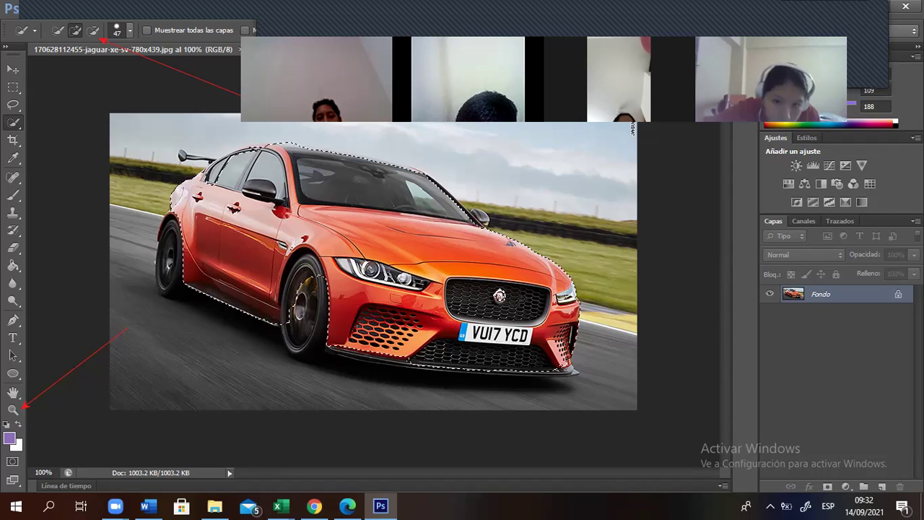
left_click(416, 29)
mouse_move(374, 388)
left_mouse_down()
mouse_move(861, 478)
mouse_move(851, 489)
left_mouse_up()
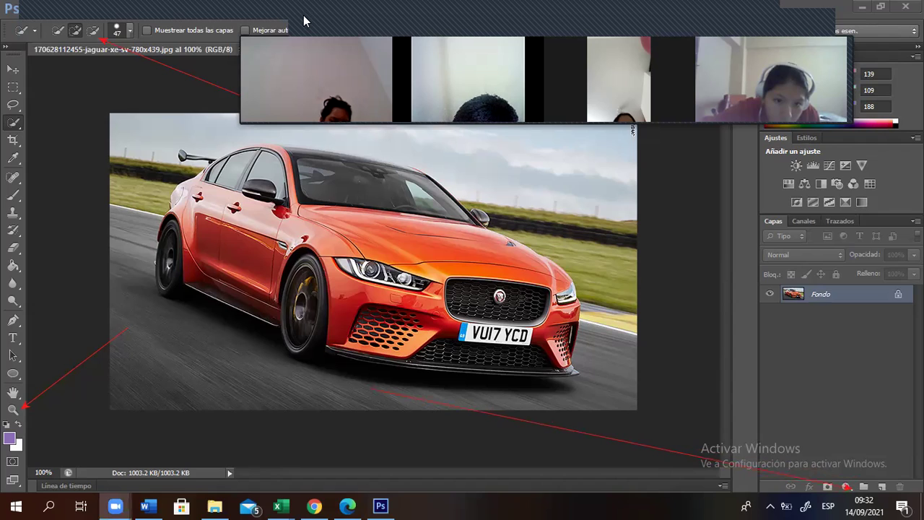
- Add a Hue/Saturation adjustment layer for the selected car and set its hue to +27
left_click(846, 487)
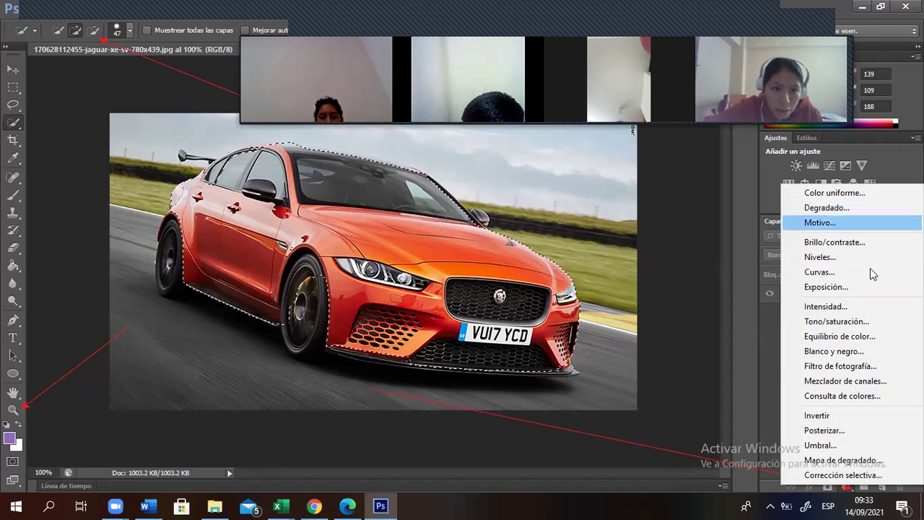
left_click(852, 321)
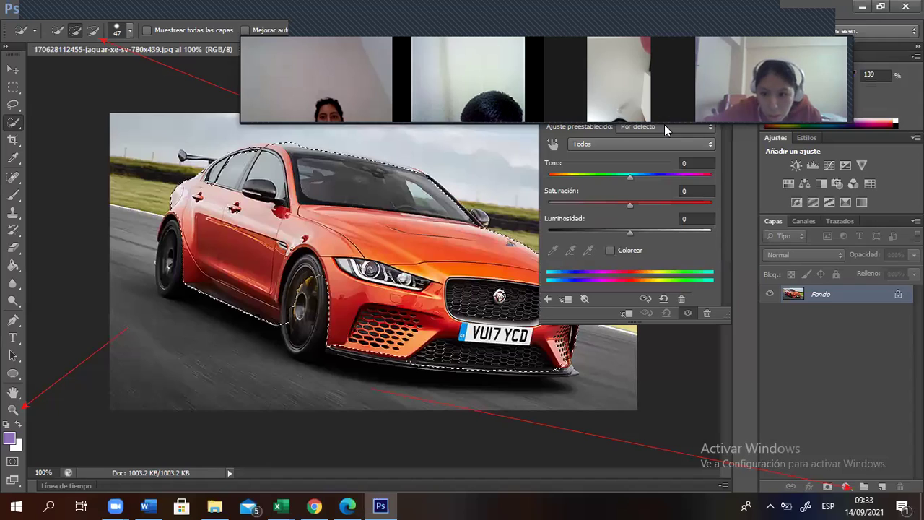
left_click_drag(638, 176, 653, 175)
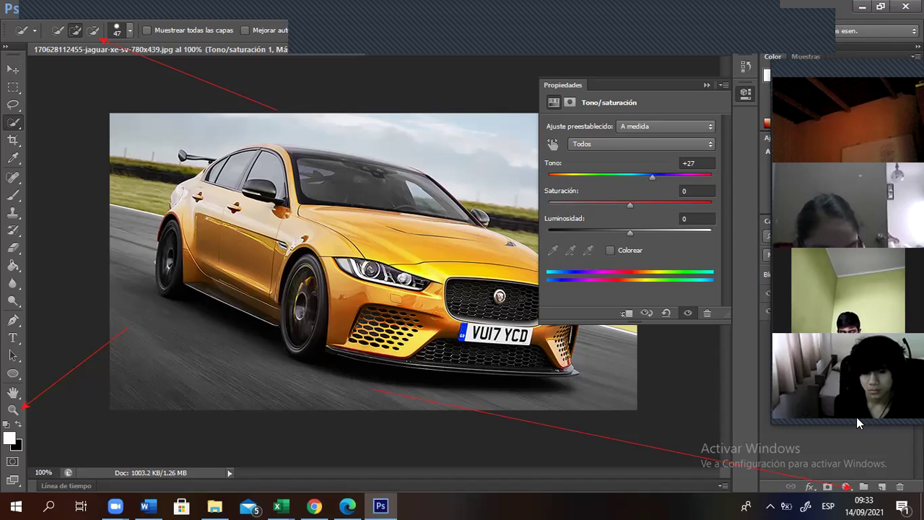
- Try the hue values +33, +129 and -75 on the car's Hue/Saturation adjustment
left_click(661, 179)
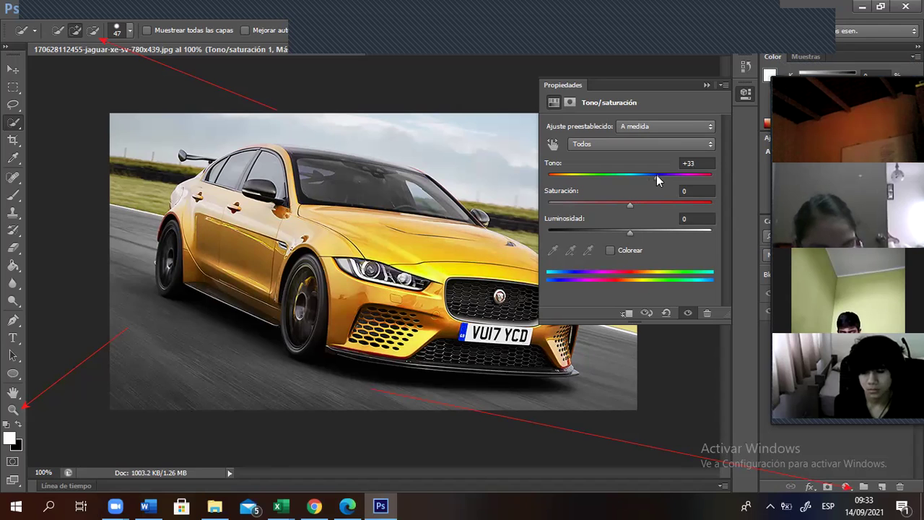
left_click_drag(661, 177, 695, 179)
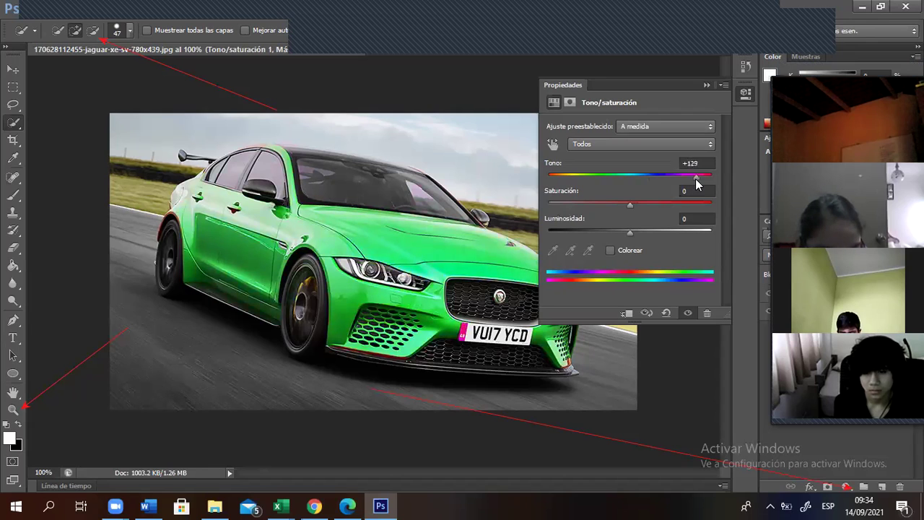
left_click(584, 175)
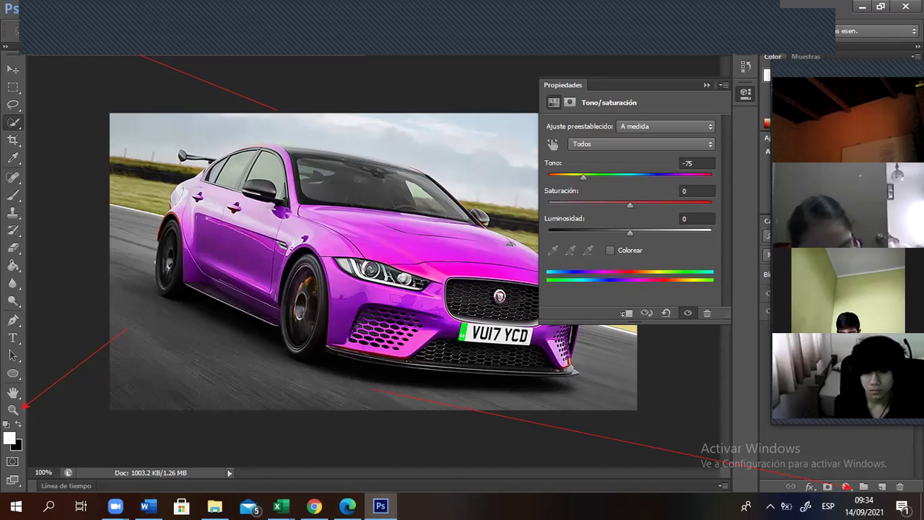
- Set the car's hue to -35 in the Hue/Saturation adjustment and collapse its properties
left_click(310, 7)
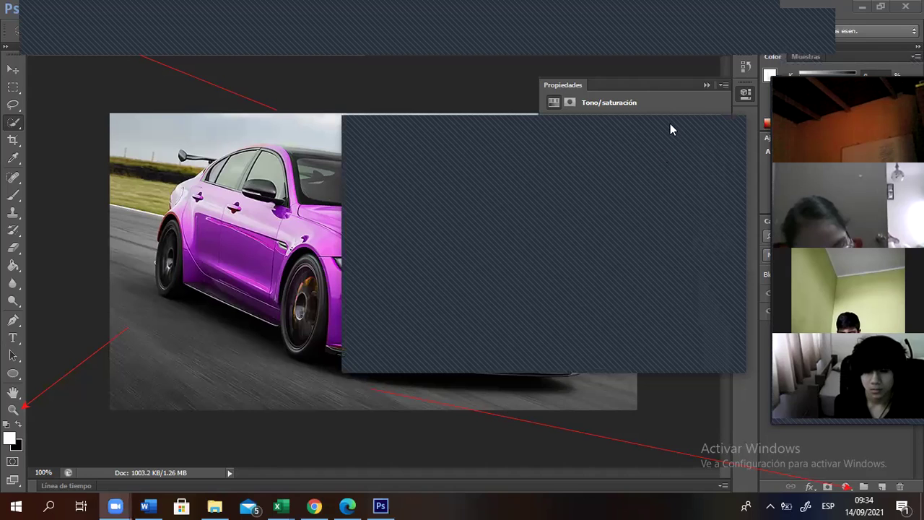
left_click(622, 124)
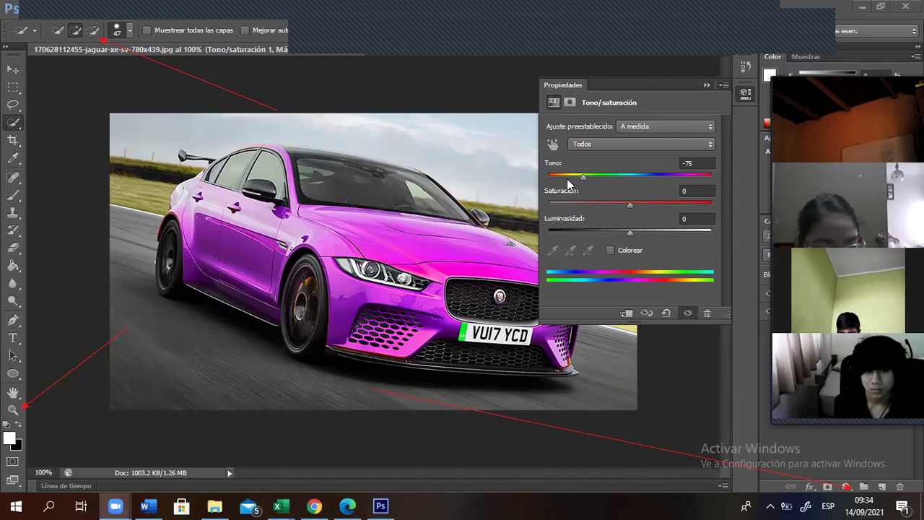
left_click_drag(570, 180, 601, 176)
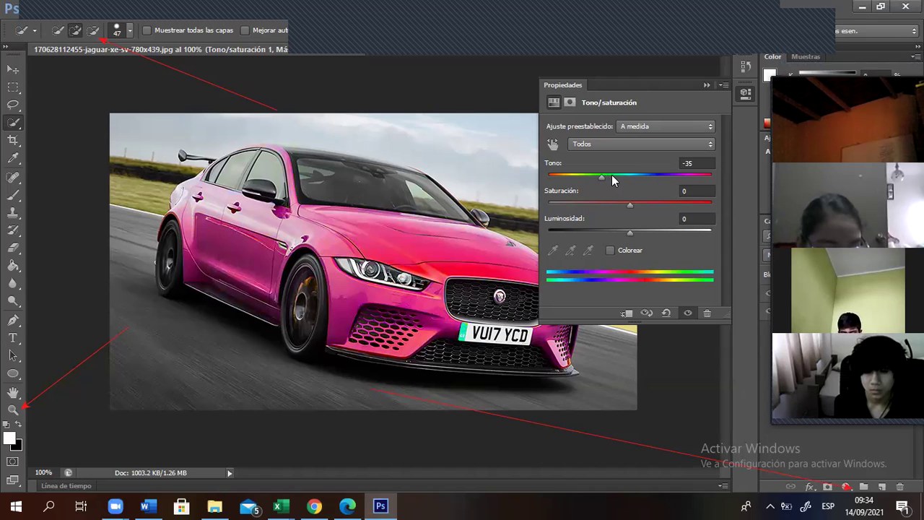
left_click(704, 85)
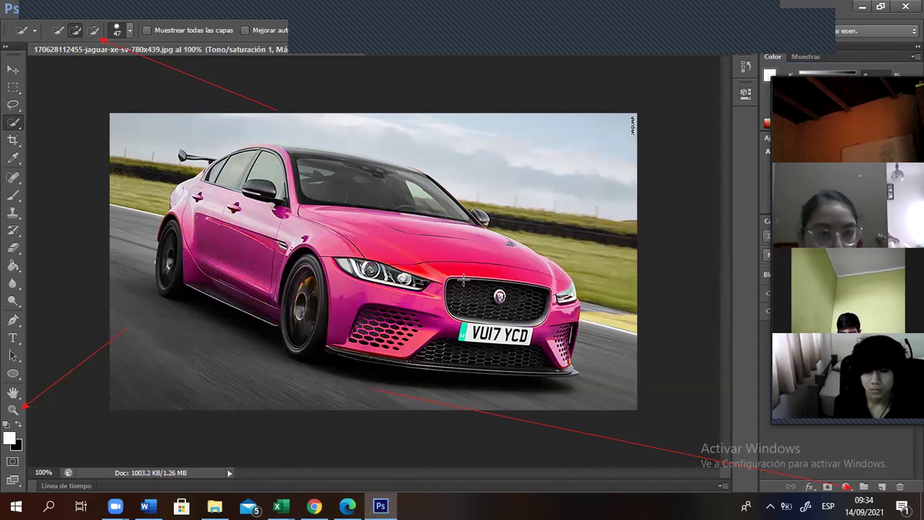
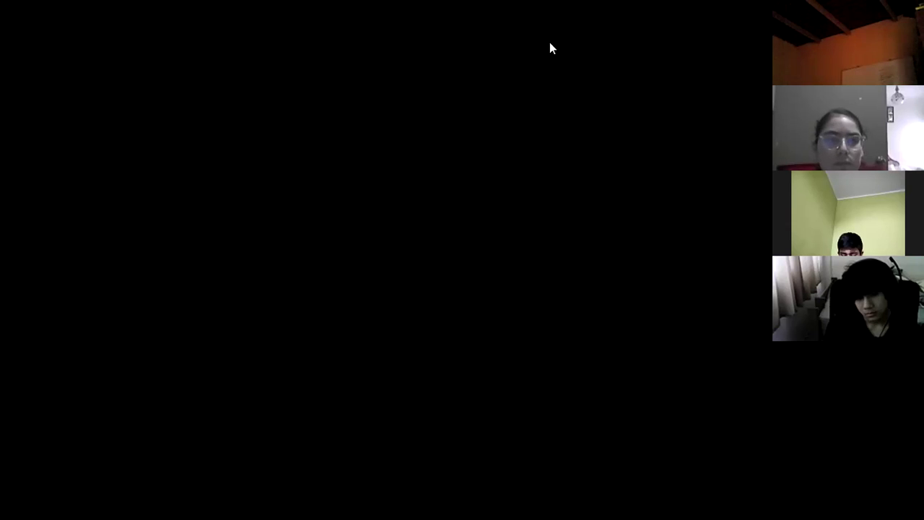
- Switch to Chrome and search Google Images for MOCHILA
key("BackSpace")
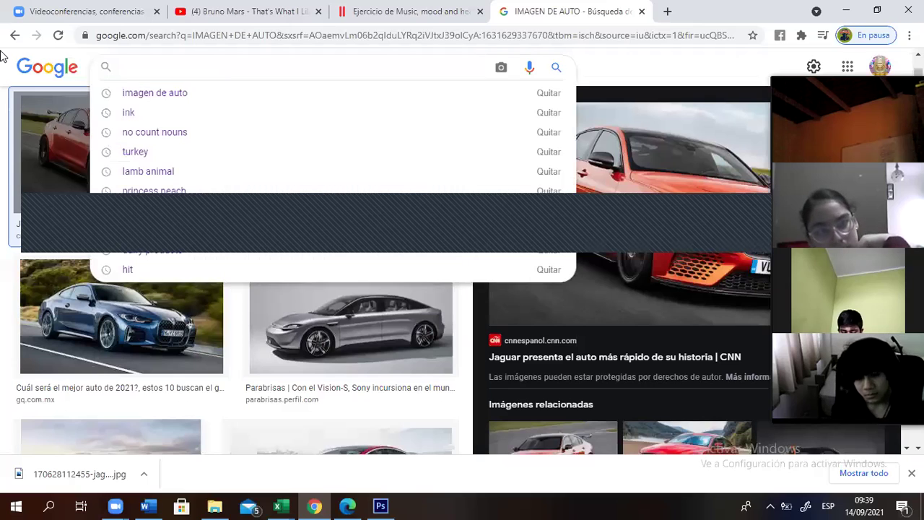
type("MOCHILA")
key("Return")
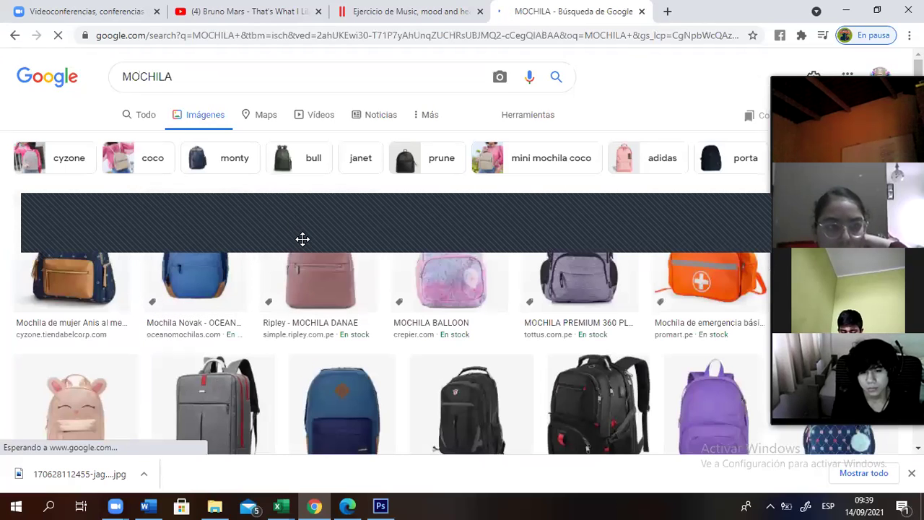
- Replace the image search term and search Google Images for CARTERA
triple_click(103, 78)
type("BOLSA")
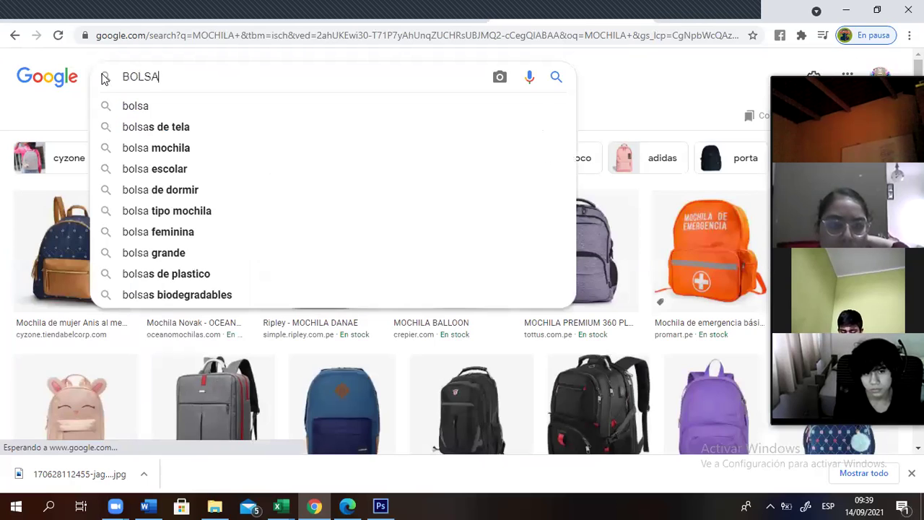
key("BackSpace")
key("BackSpace")
key("BackSpace")
key("BackSpace")
key("BackSpace")
type("CARTERA")
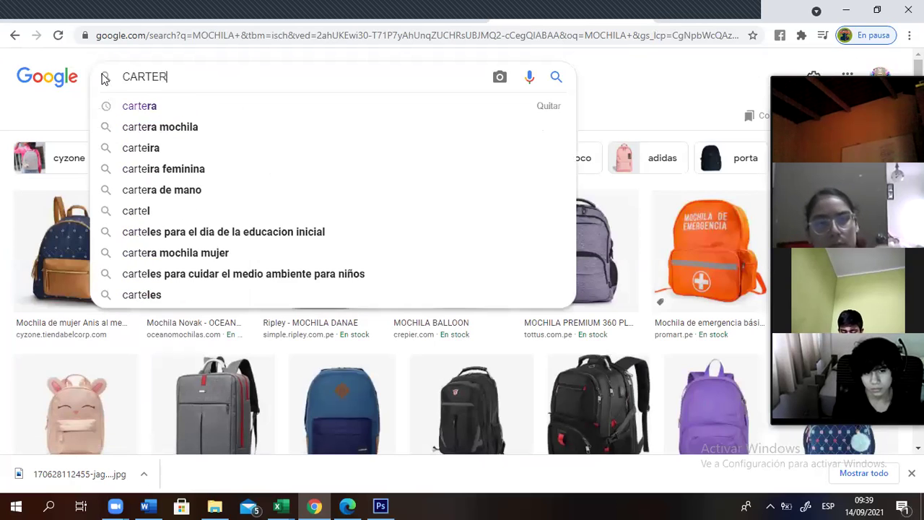
key("Return")
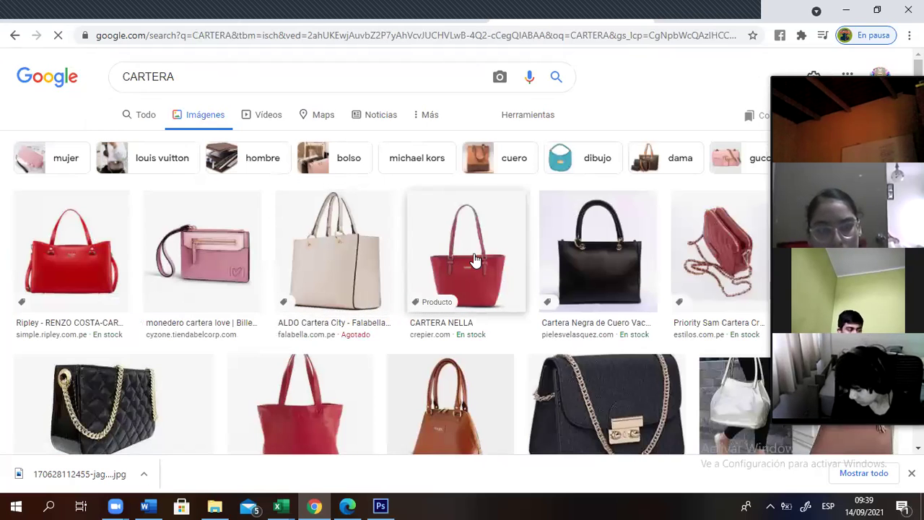
- Save the red "Cartera Totem de Cuero" image as the JPG descarga in the REGISTRO-UNIDAD 6 folder
scroll(476, 260, "down", 1)
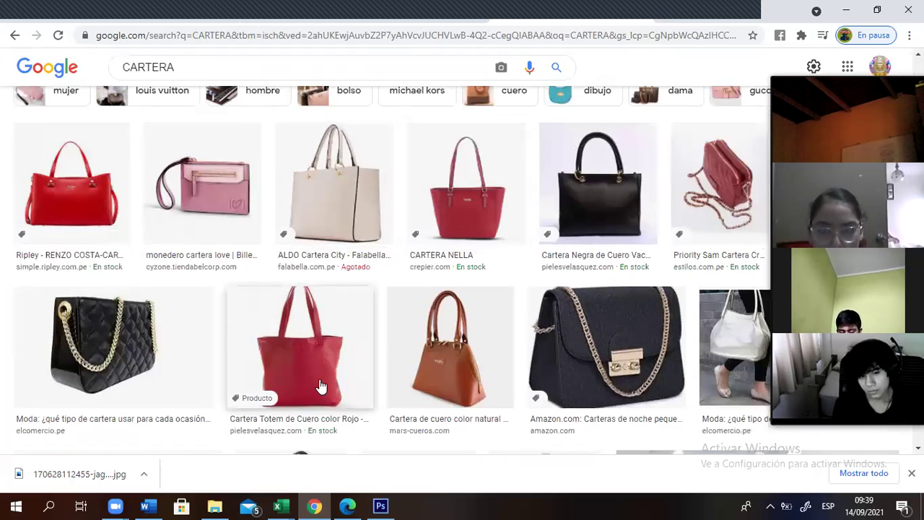
scroll(324, 373, "down", 1)
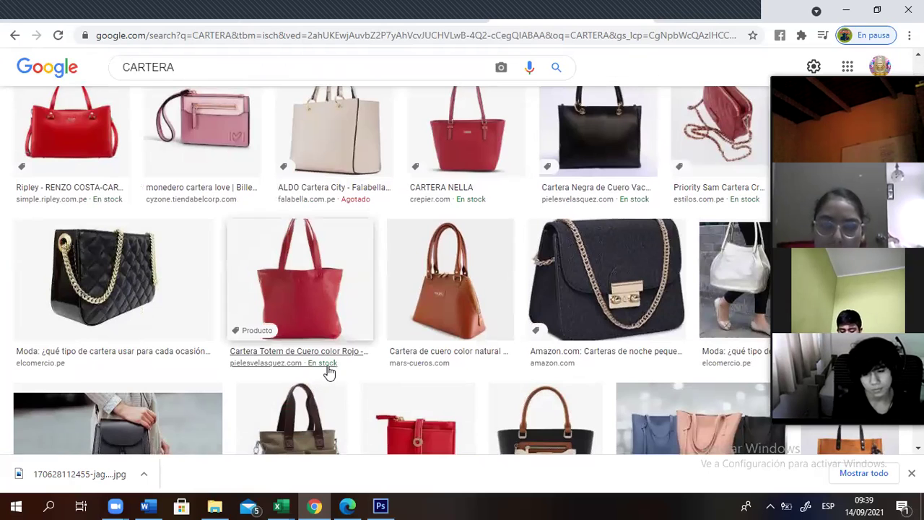
left_click(317, 319)
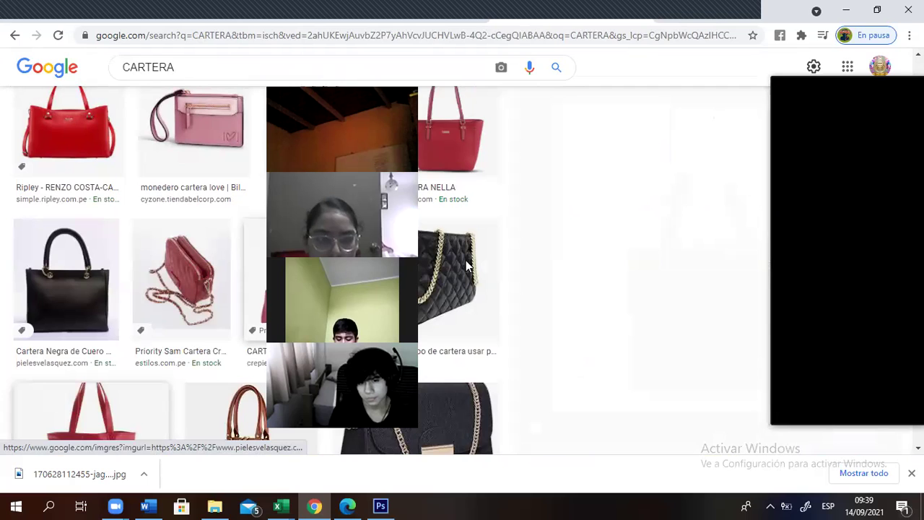
right_click(685, 277)
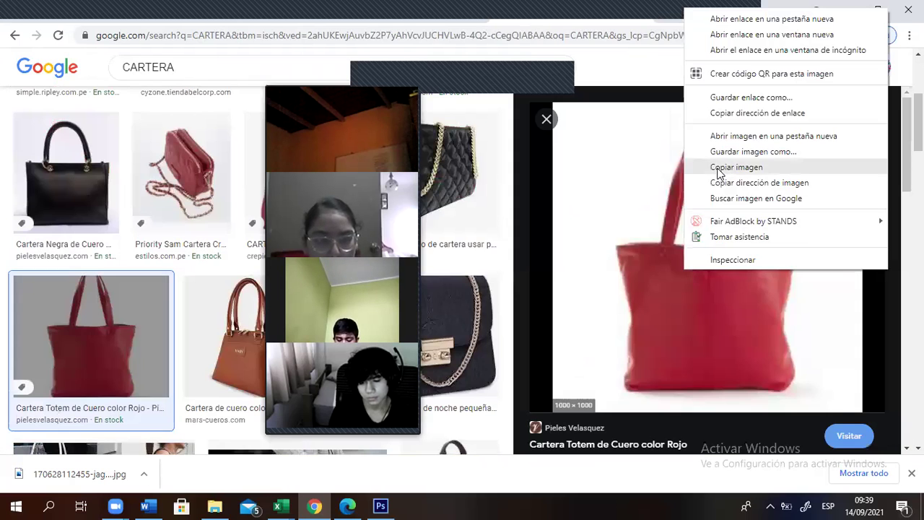
left_click(752, 152)
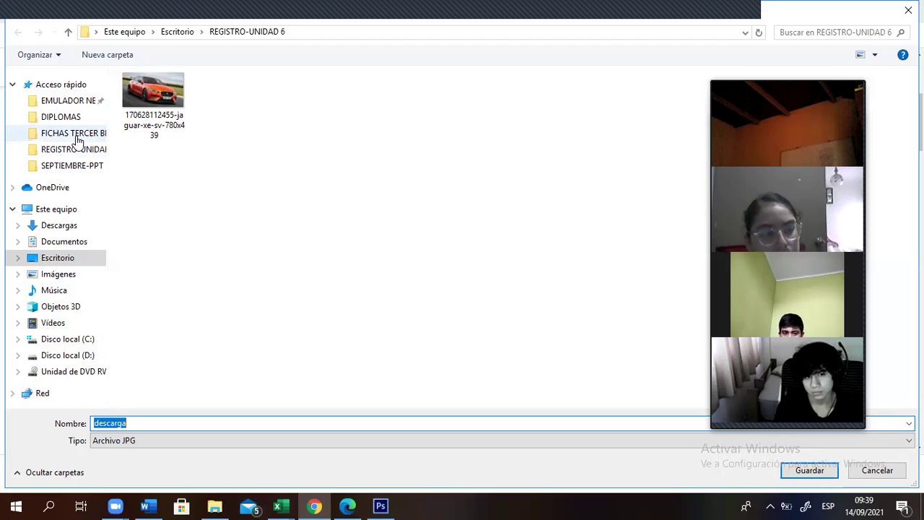
left_click(83, 149)
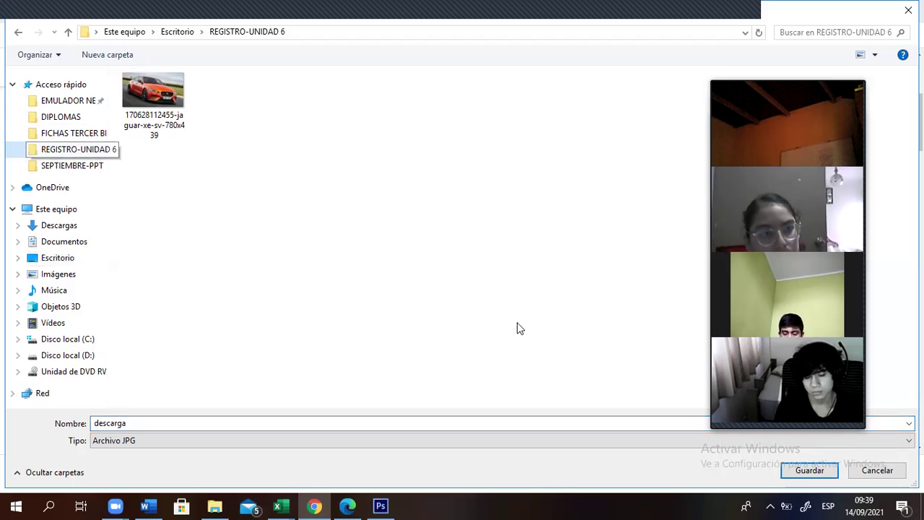
left_click(810, 470)
left_click(817, 473)
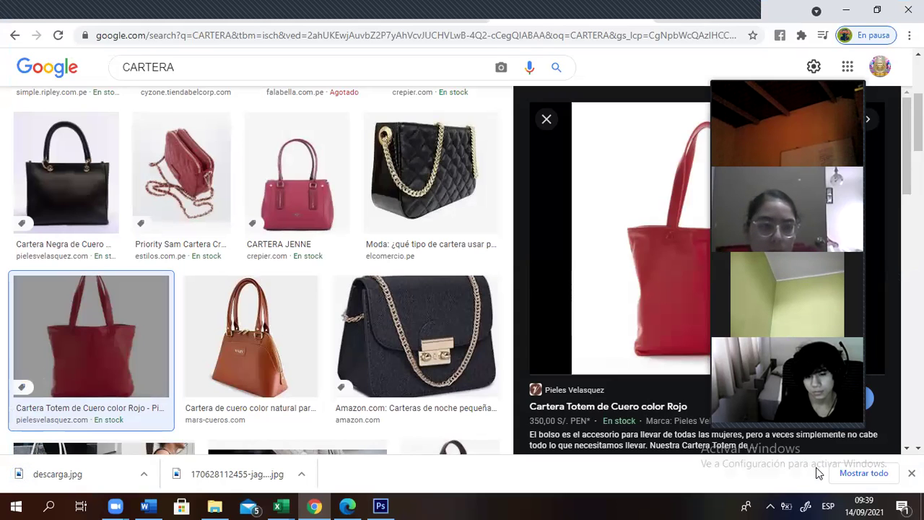
- Switch to Photoshop and open the descarga image from the REGISTRO-UNIDAD 6 folder
left_click(382, 505)
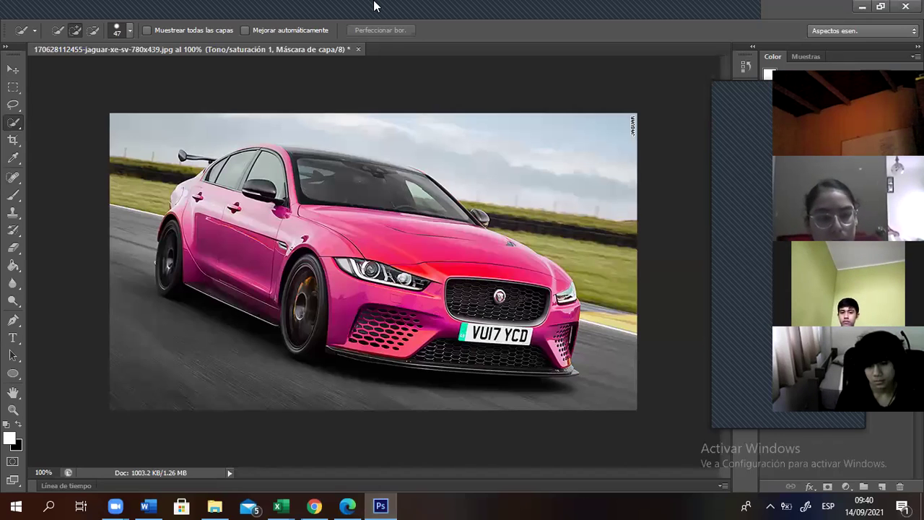
left_click(31, 8)
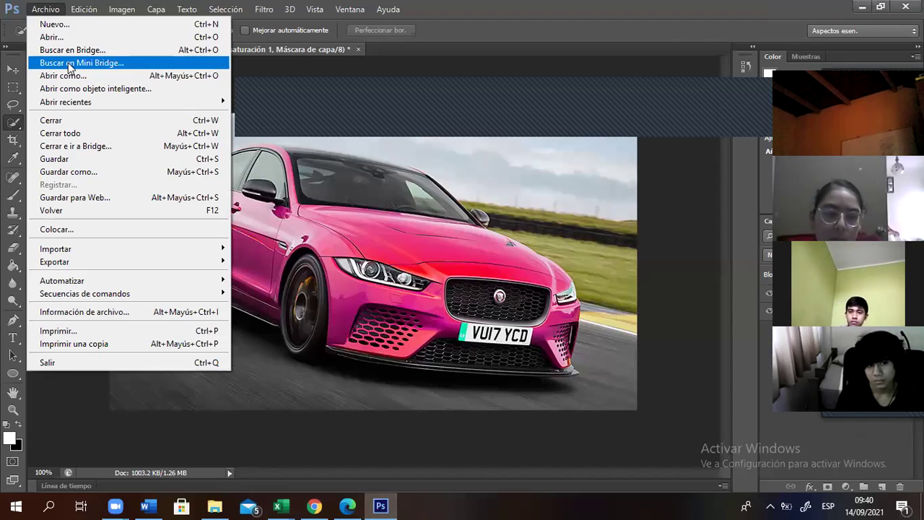
left_click(70, 41)
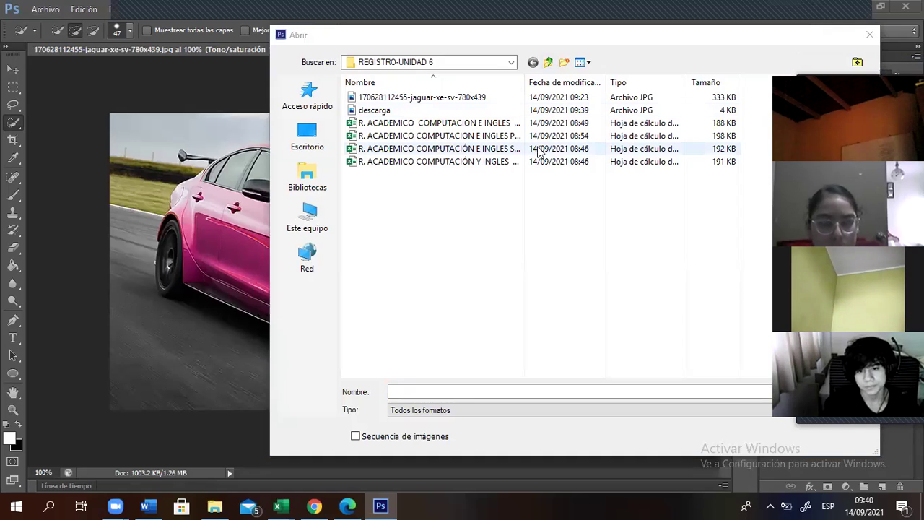
left_click(385, 111)
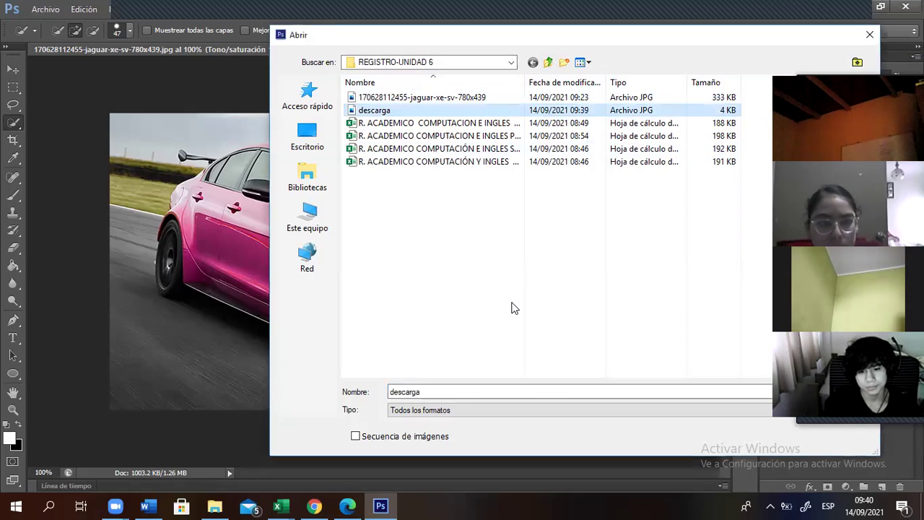
left_click_drag(818, 424, 656, 366)
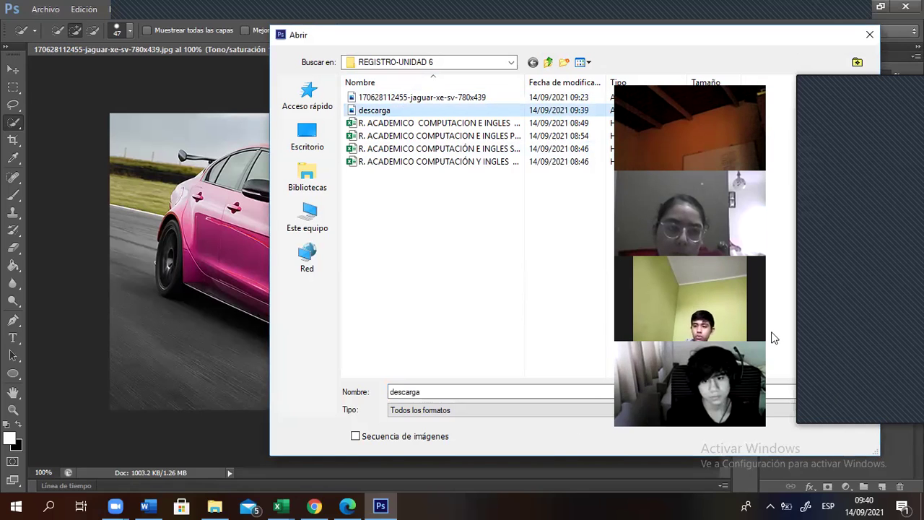
left_click_drag(771, 336, 865, 336)
key("Return")
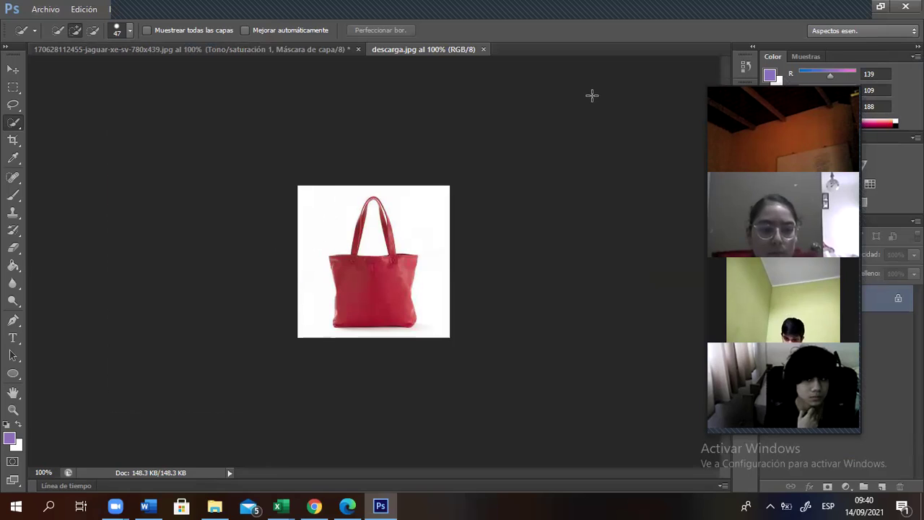
- Examine the red bag image at different magnifications and settle the view at 200%
left_click(14, 411)
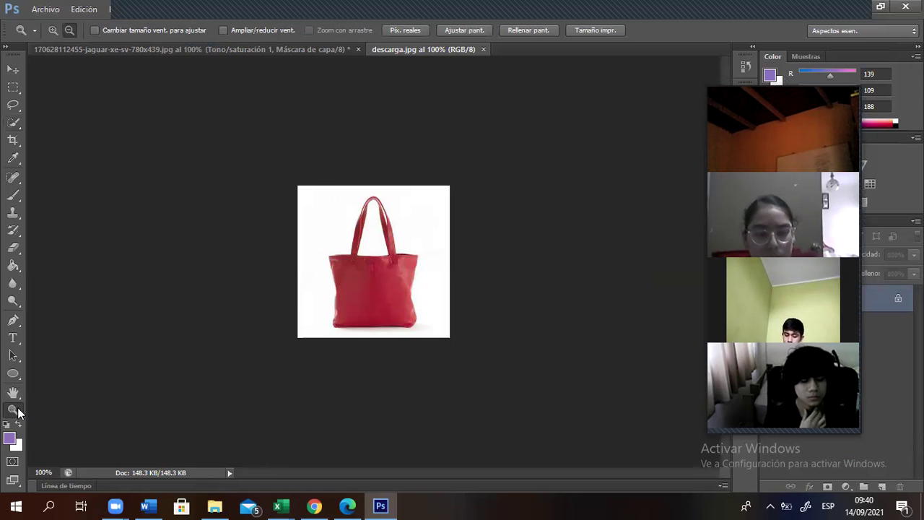
left_click(367, 258)
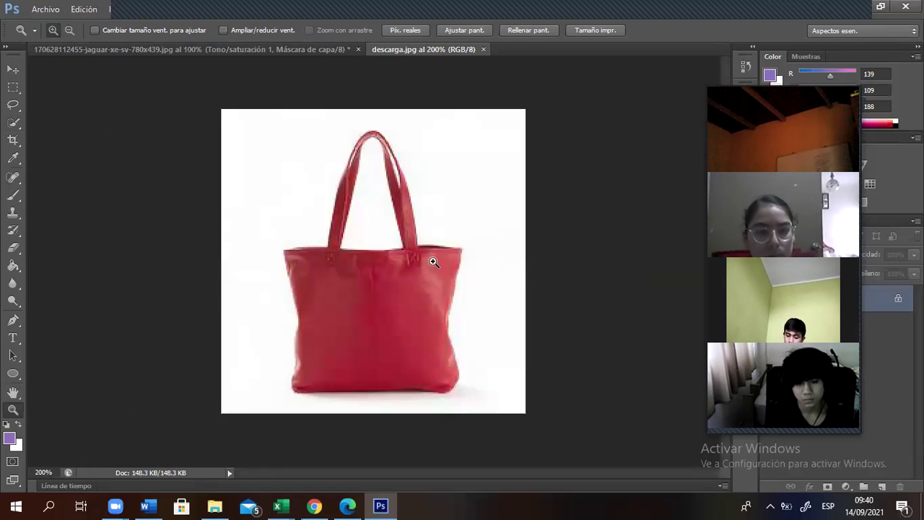
left_click_drag(371, 301, 354, 316)
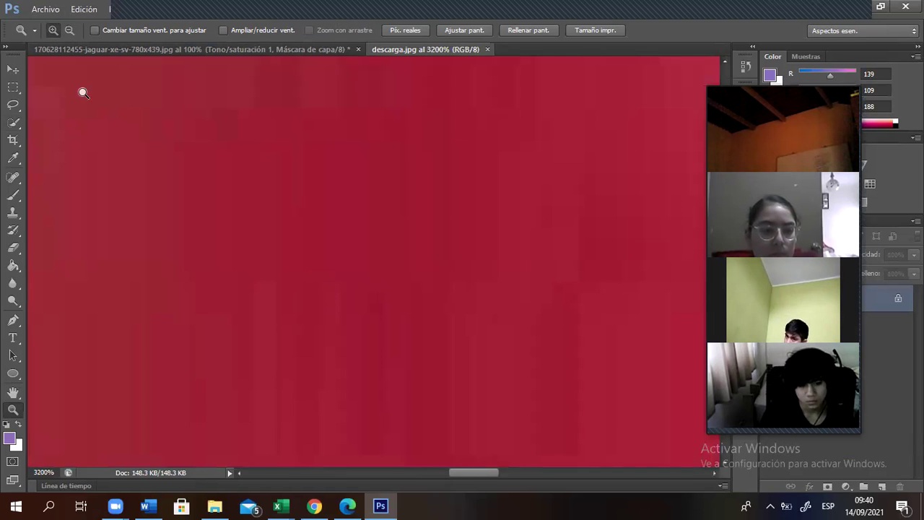
left_click(319, 222, "alt")
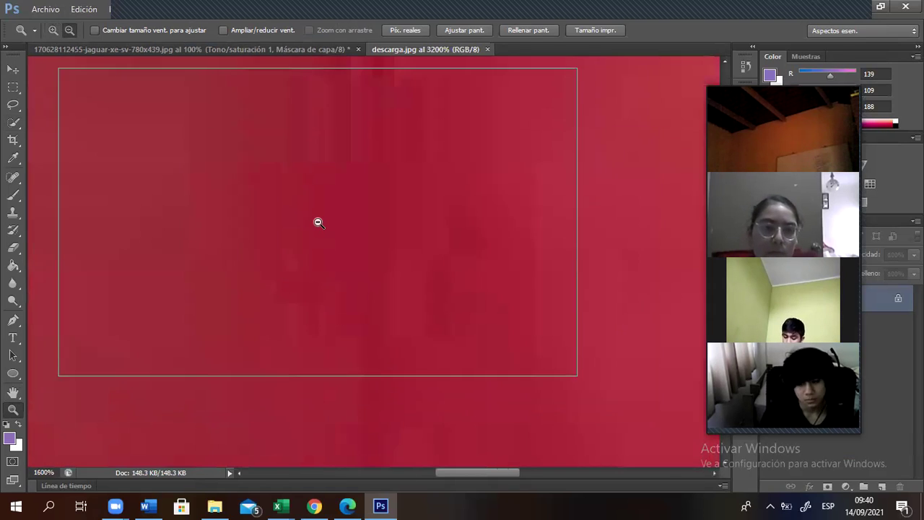
left_click(319, 221, "alt")
left_click(323, 217, "alt")
left_click(325, 215, "alt")
left_click(326, 217, "alt")
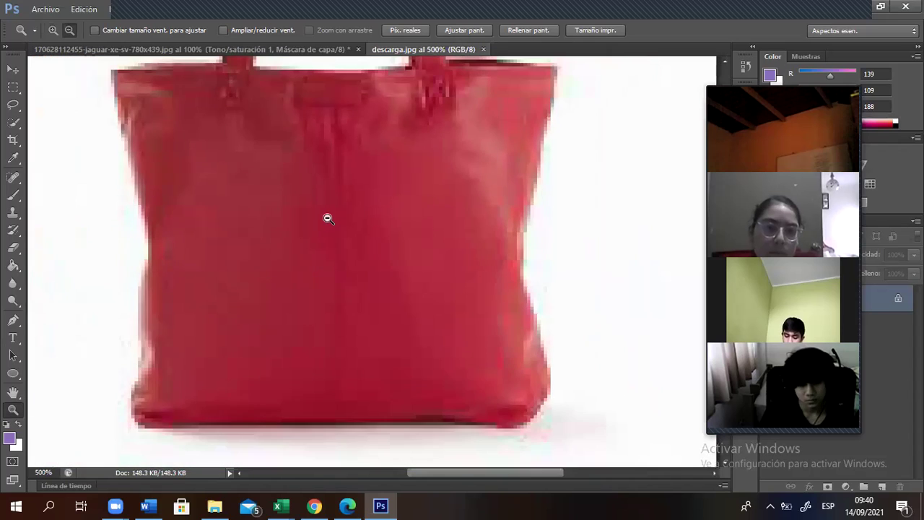
left_click(330, 211, "alt")
left_click(335, 207, "alt")
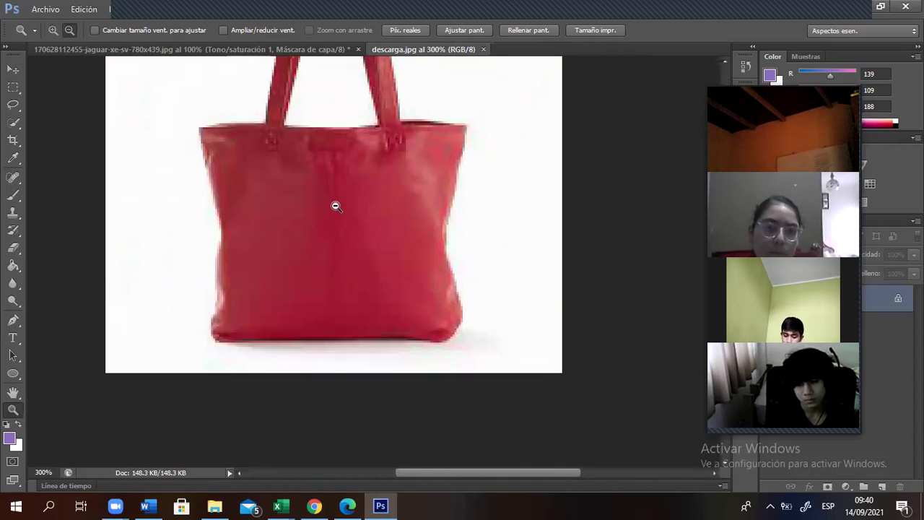
left_click(336, 206, "alt")
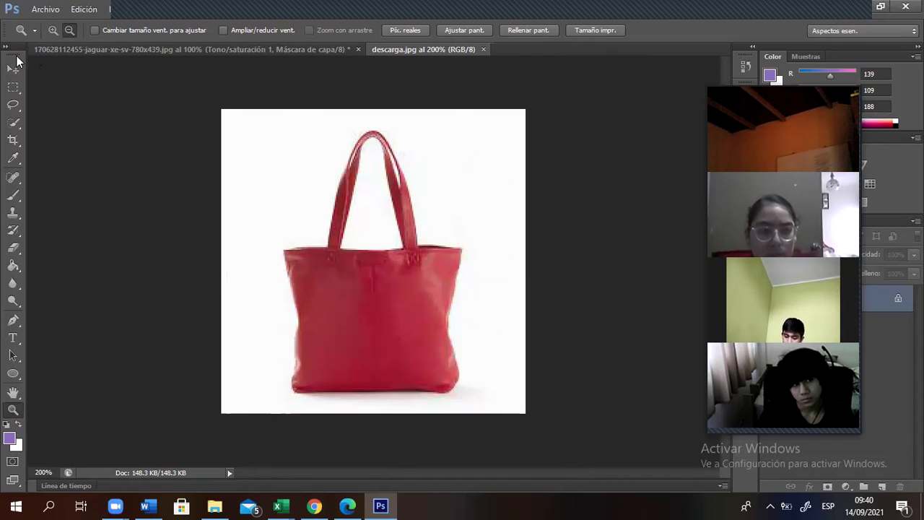
- Try to select the bag's left handle with the Quick Selection tool
left_click(16, 126)
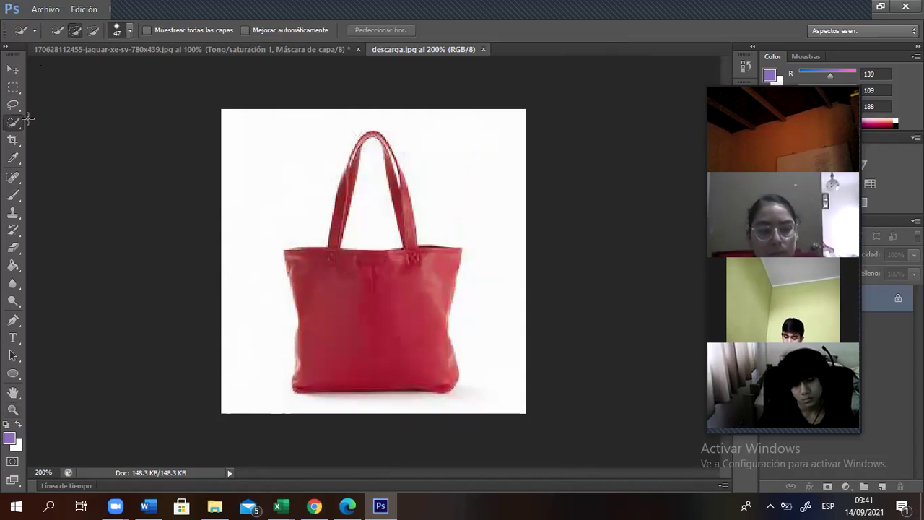
left_click_drag(18, 128, 41, 127)
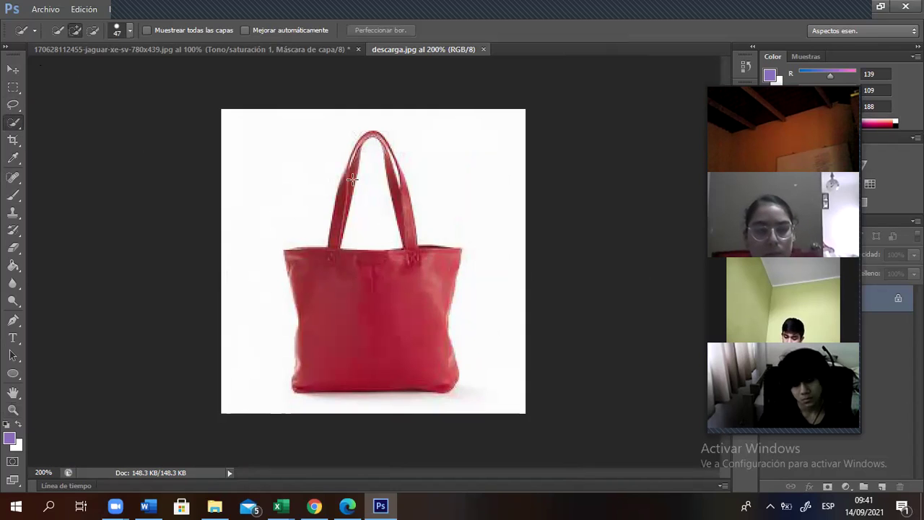
left_click_drag(348, 175, 351, 215)
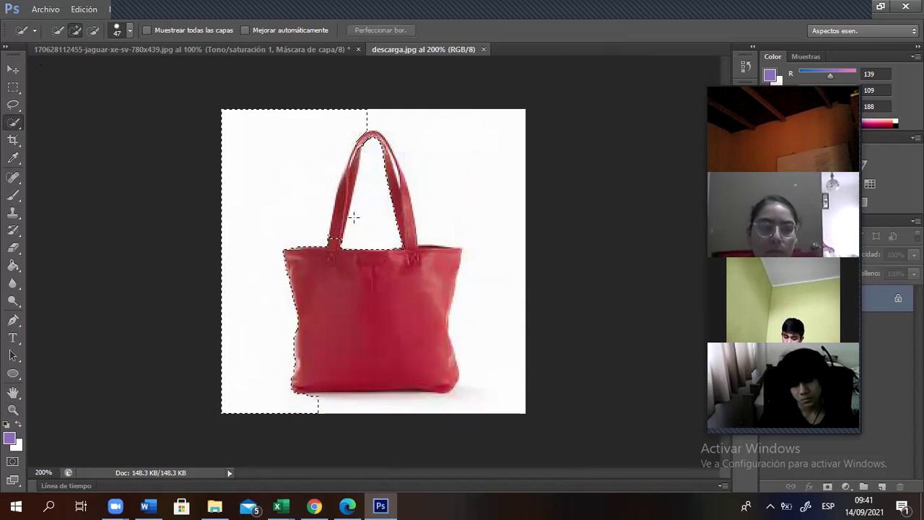
- Reduce the Quick Selection brush to 29 px and subtract all of the selected area around the bag
left_click(130, 27)
left_click_drag(130, 68, 75, 69)
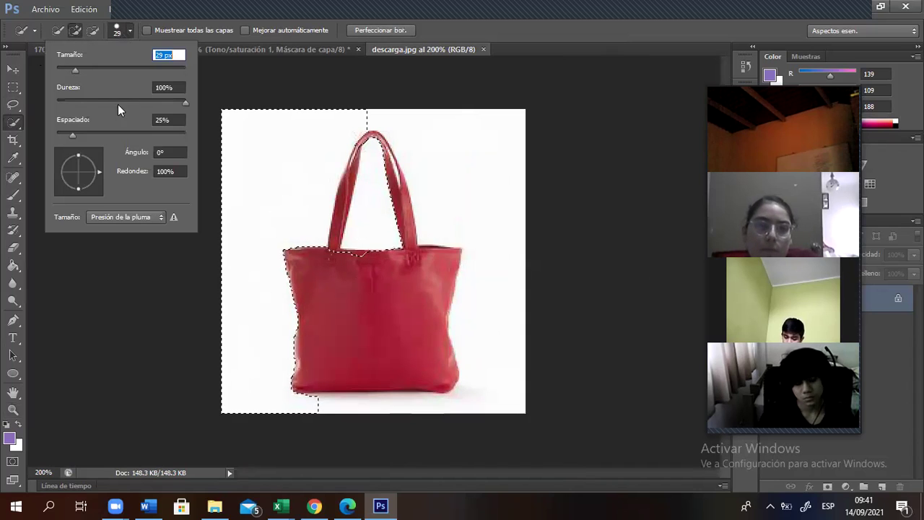
left_click(253, 89)
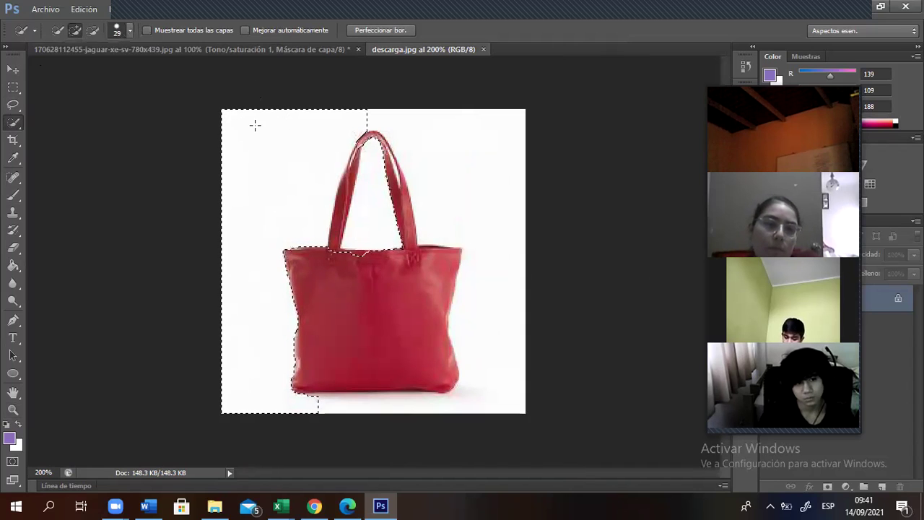
left_click(93, 32)
mouse_move(278, 132)
left_mouse_down()
mouse_move(302, 369)
mouse_move(315, 122)
left_mouse_up()
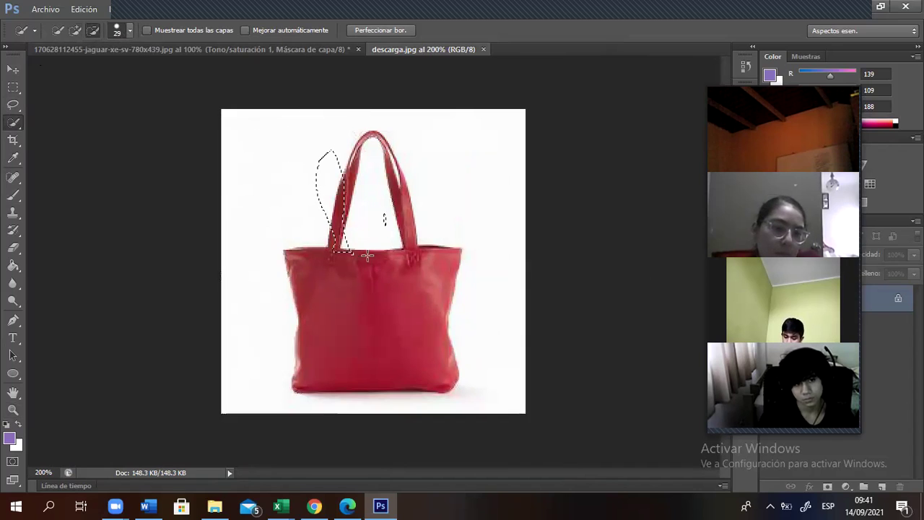
left_click_drag(326, 156, 345, 255)
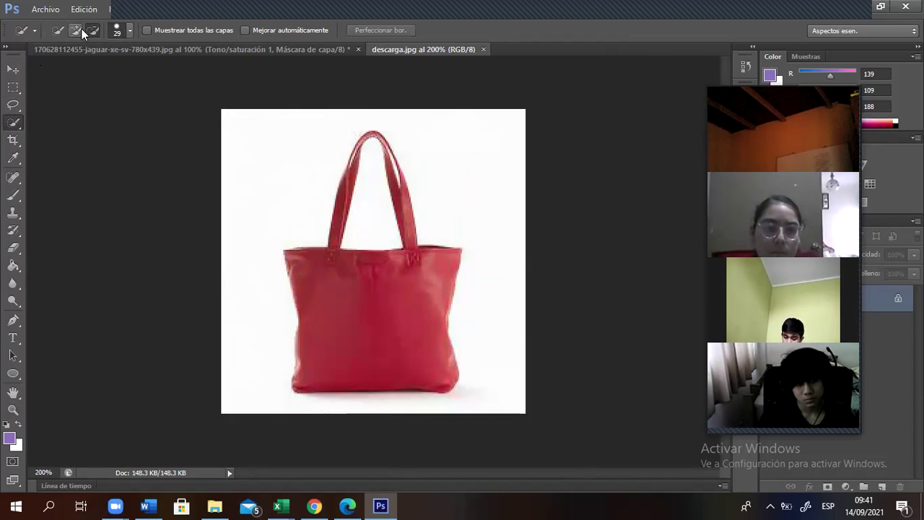
- Select the bag's body and both handles with the Quick Selection tool in add mode
left_click_drag(359, 258, 370, 284)
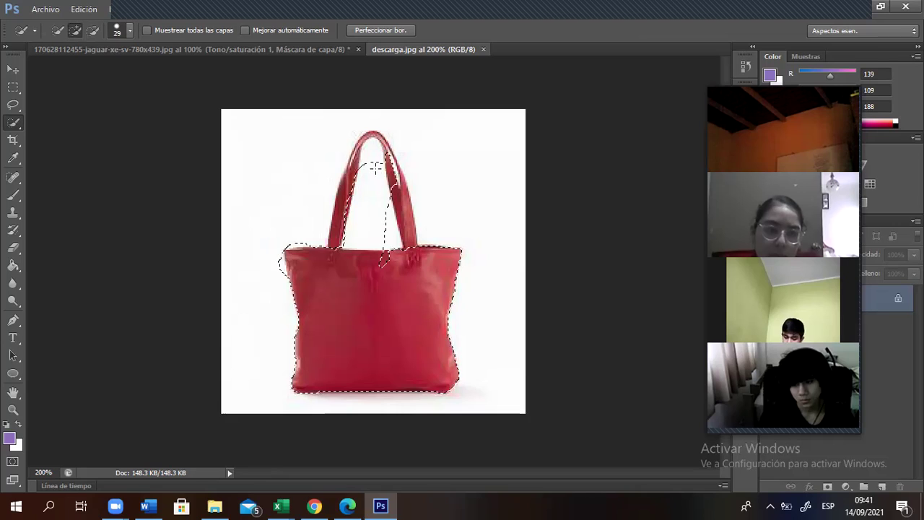
left_click_drag(372, 155, 376, 187)
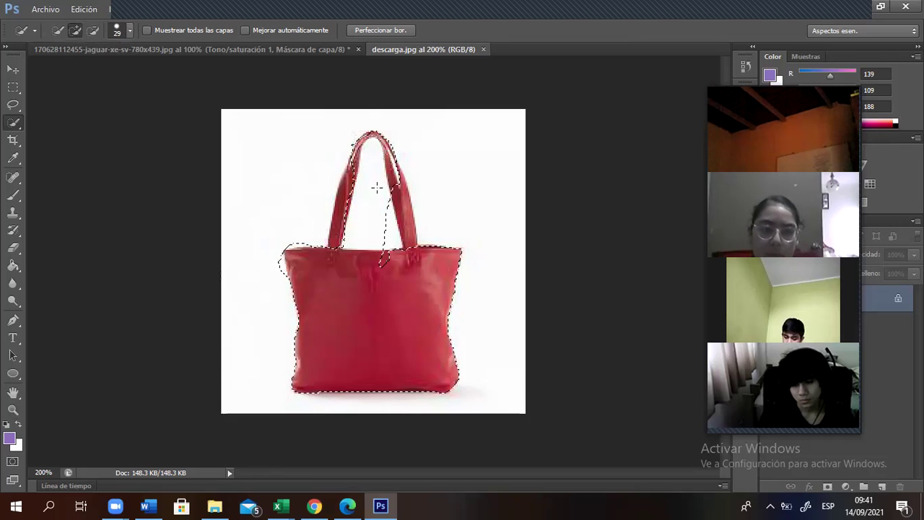
left_click_drag(401, 235, 387, 255)
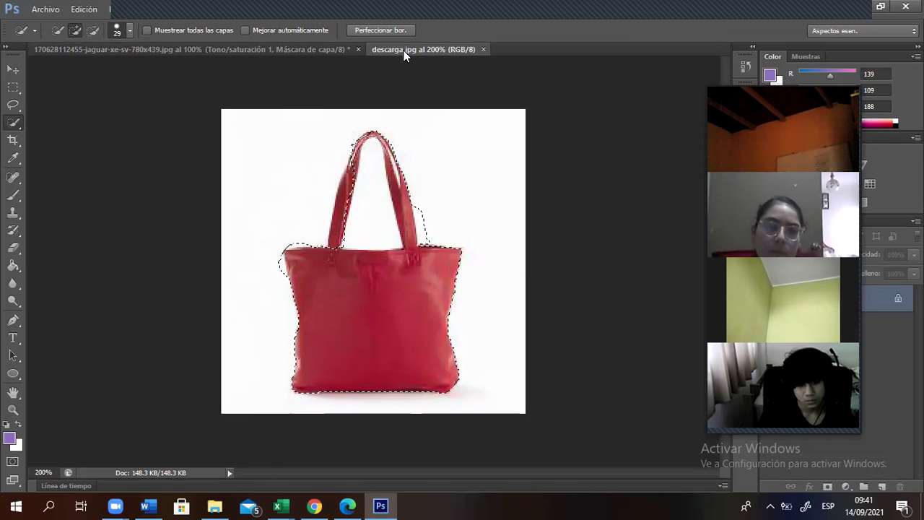
- Return to the Jaguar document and close descarga.jpg
left_click(328, 48)
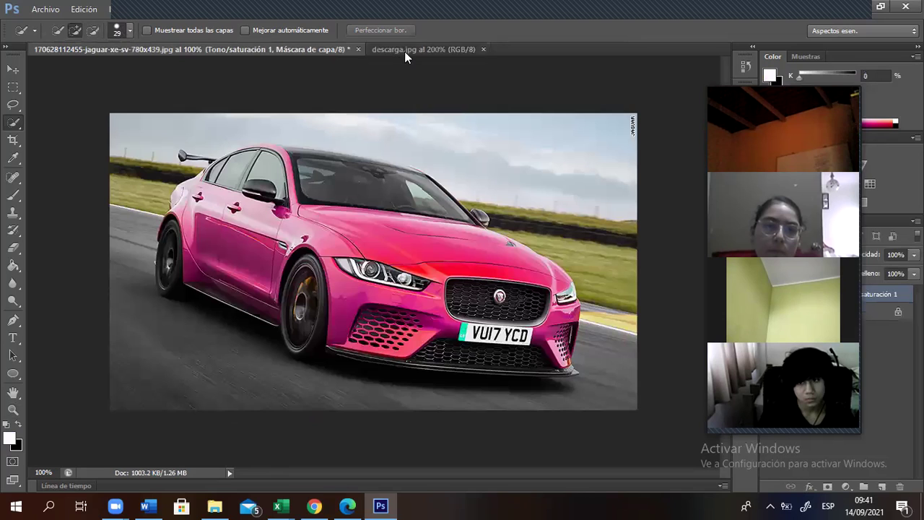
left_click(483, 49)
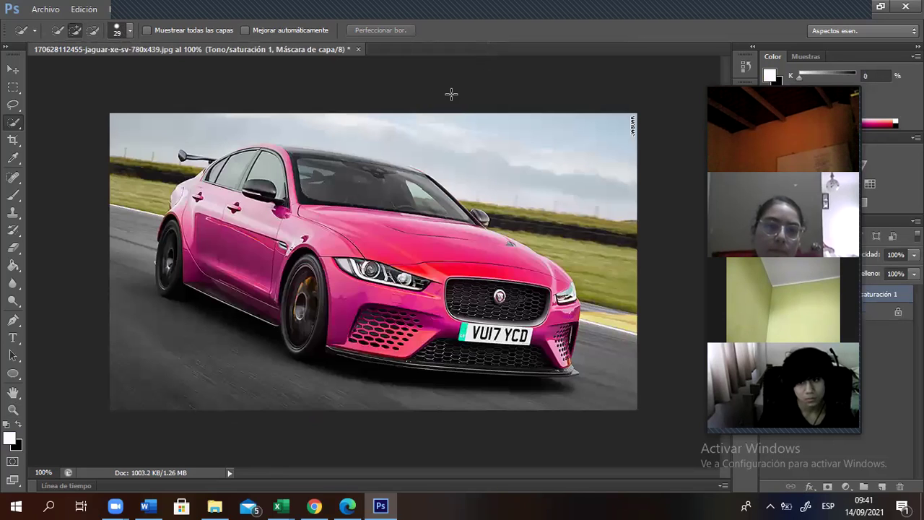
- Open descarga.jpg from the REGISTRO-UNIDAD 6 folder
left_click(44, 7)
left_click(58, 35)
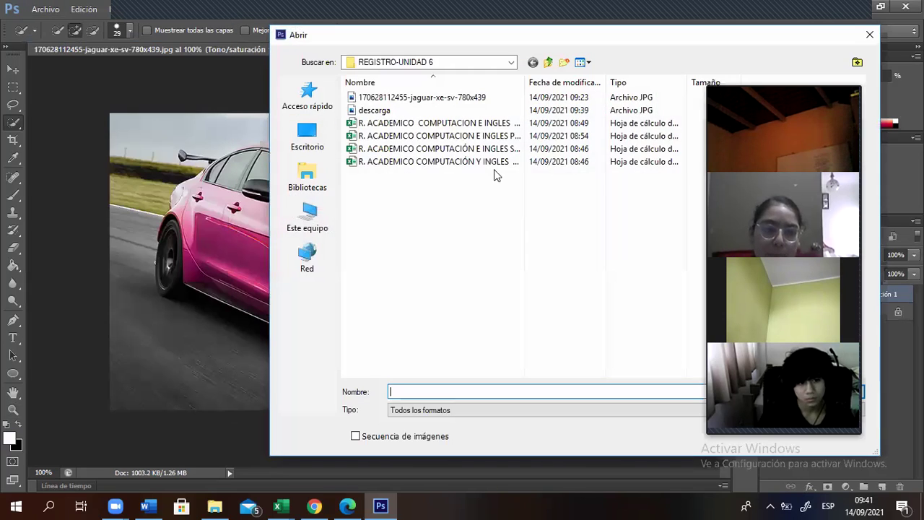
left_click(426, 110)
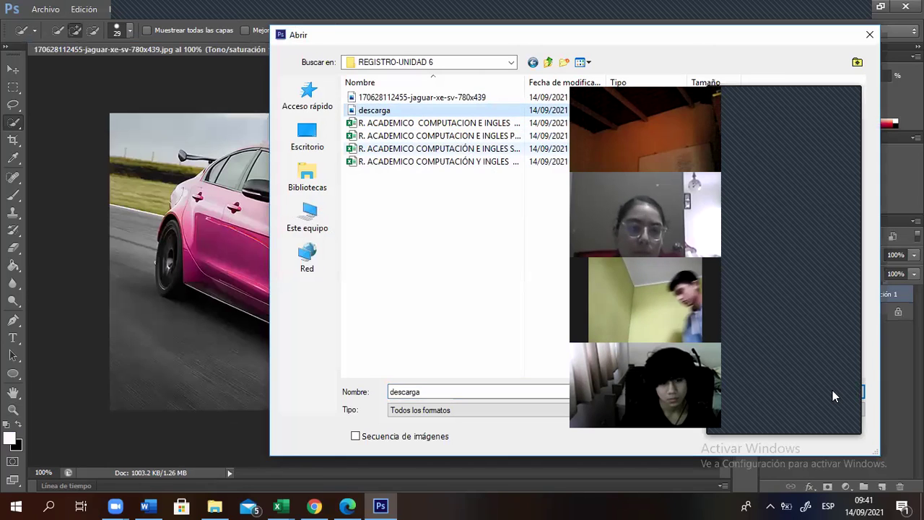
left_click(833, 390)
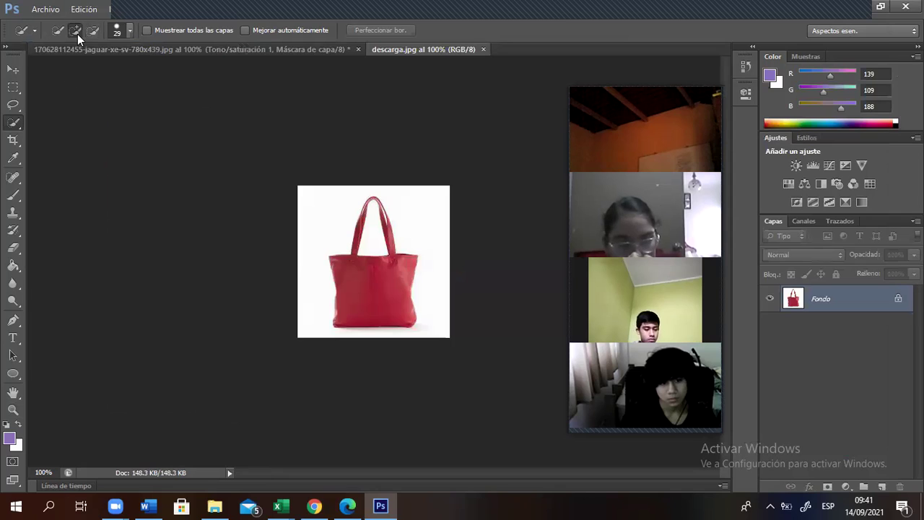
- Reduce the Quick Selection brush to 17 px and select the bag's body and handles in add mode
left_click(131, 30)
left_click_drag(70, 71, 67, 72)
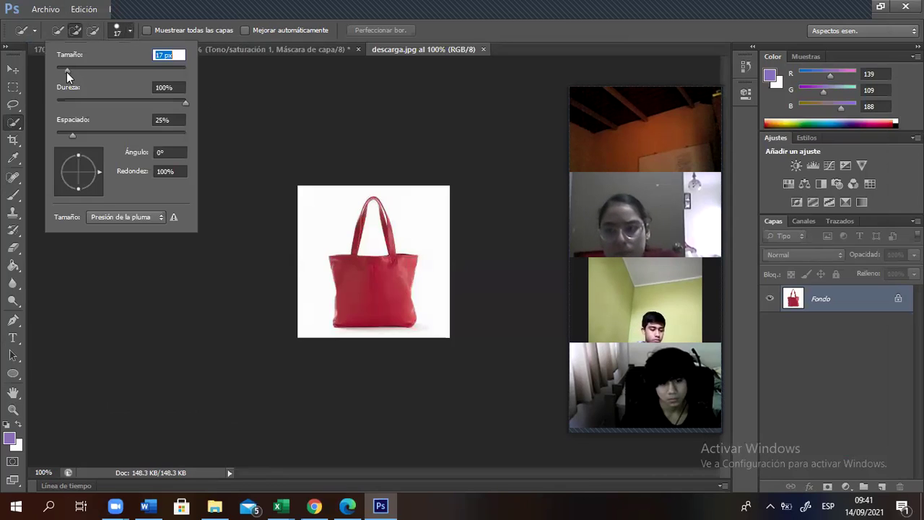
left_click(77, 32)
mouse_move(367, 281)
left_mouse_down()
mouse_move(366, 291)
mouse_move(375, 213)
left_mouse_up()
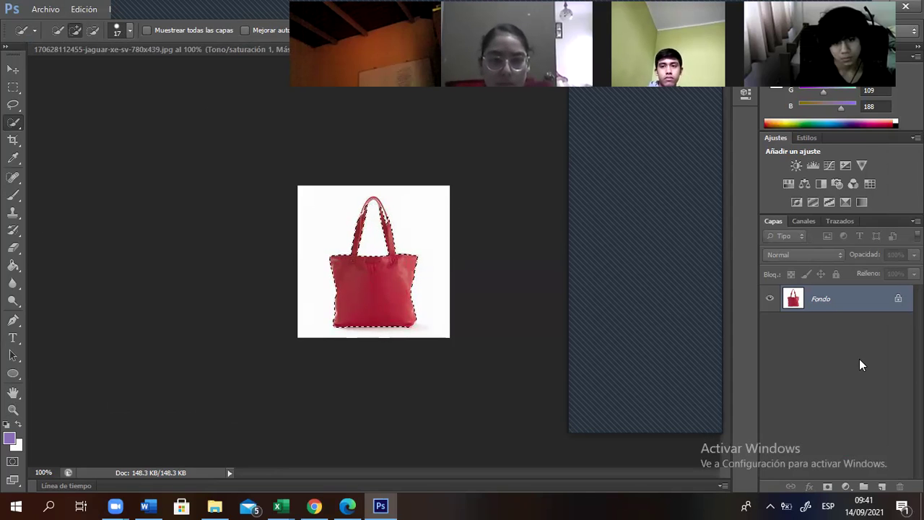
- Add a Hue/Saturation adjustment layer for the selected bag and shift its hue to about -28 for a magenta colour
left_click(847, 488)
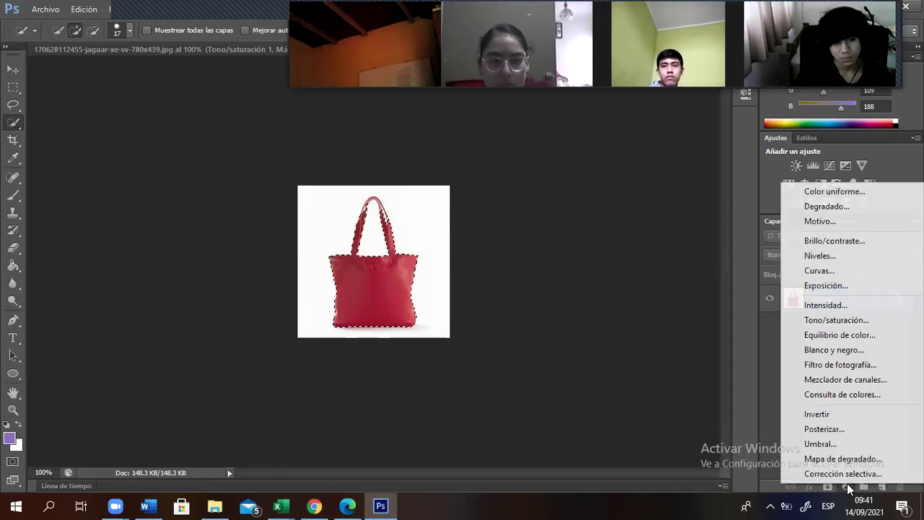
left_click(834, 320)
left_click_drag(630, 176, 614, 178)
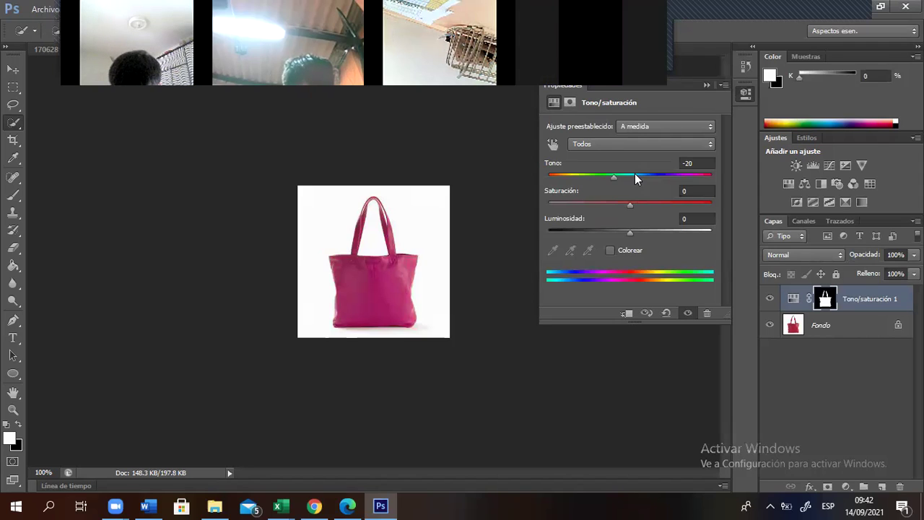
left_click_drag(617, 184, 588, 174)
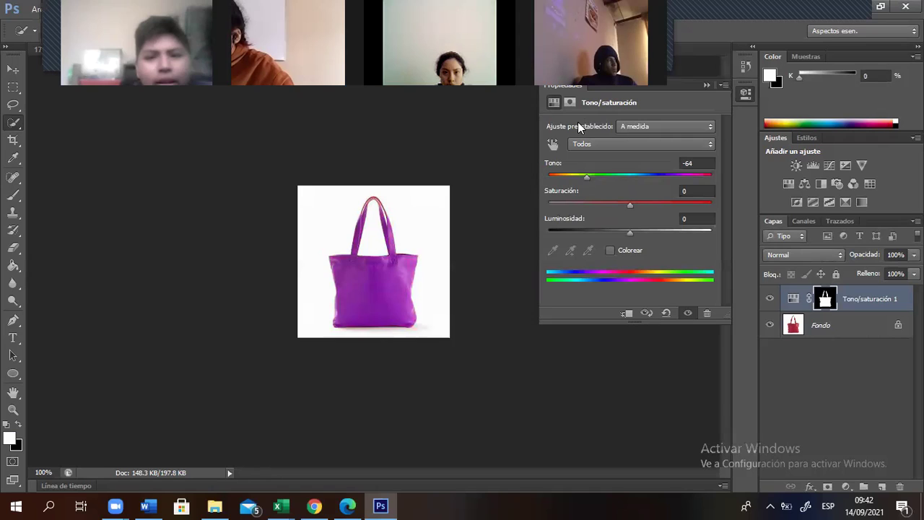
left_click_drag(582, 179, 619, 200)
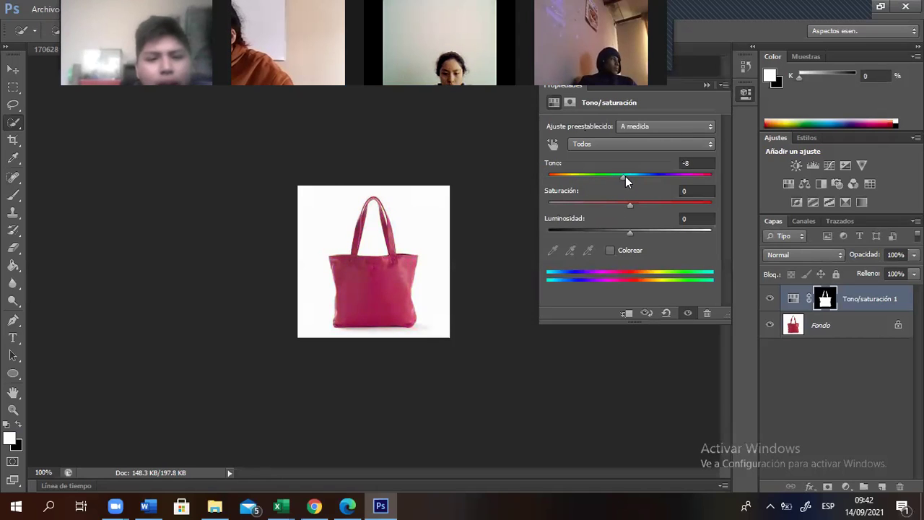
mouse_move(629, 179)
left_mouse_down()
mouse_move(643, 181)
mouse_move(613, 181)
left_mouse_up()
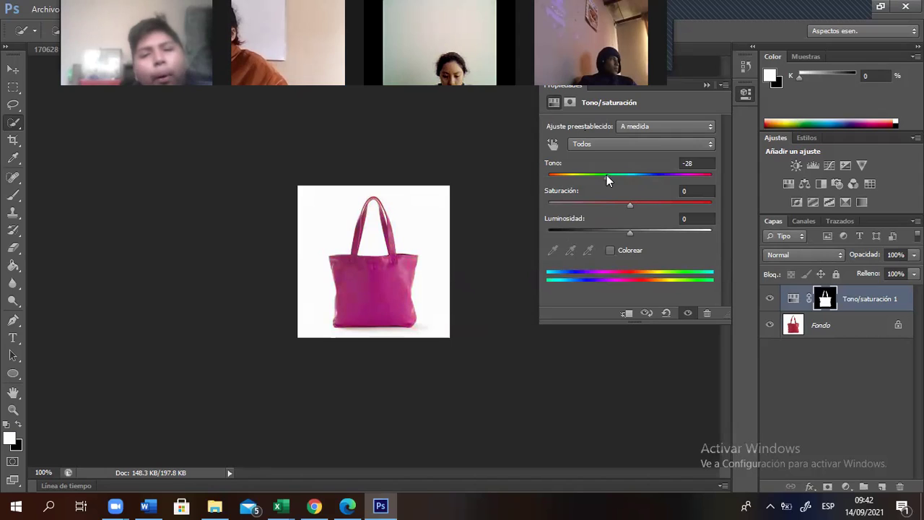
left_click(708, 86)
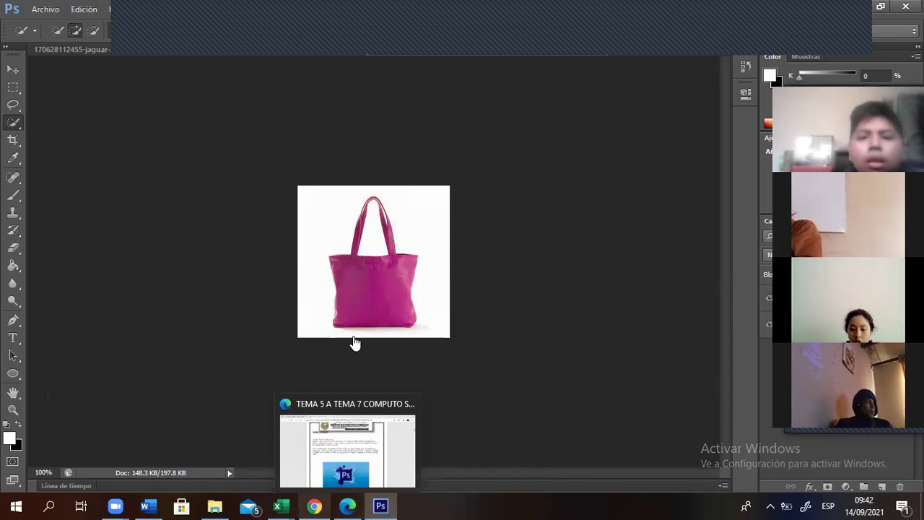
- Switch to Chrome and look through the CARTERA image results for another practice picture
key("alt+Tab")
scroll(335, 231, "down", 3)
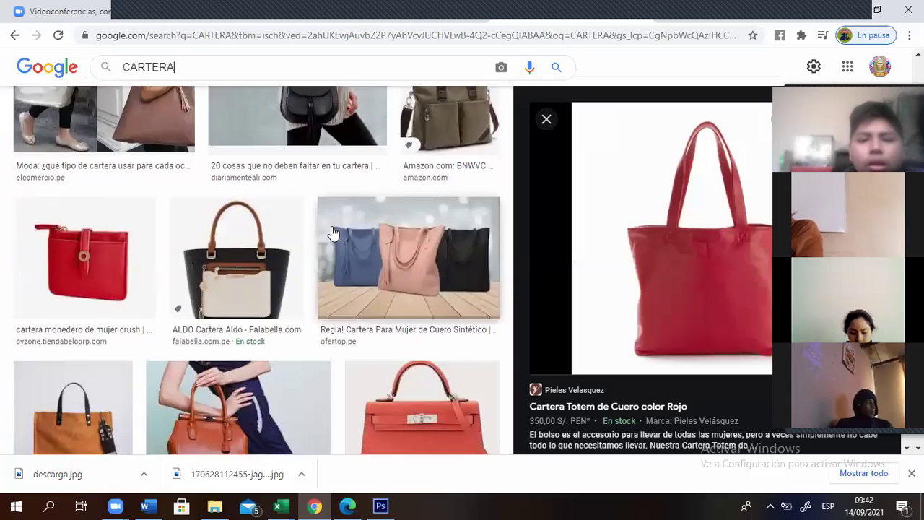
scroll(335, 231, "up", 5)
scroll(329, 231, "up", 5)
scroll(320, 231, "down", 8)
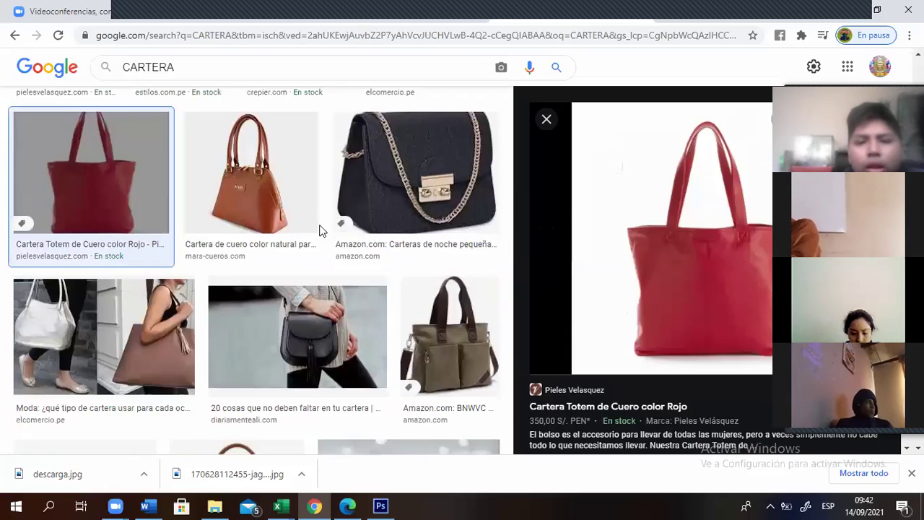
scroll(321, 228, "down", 10)
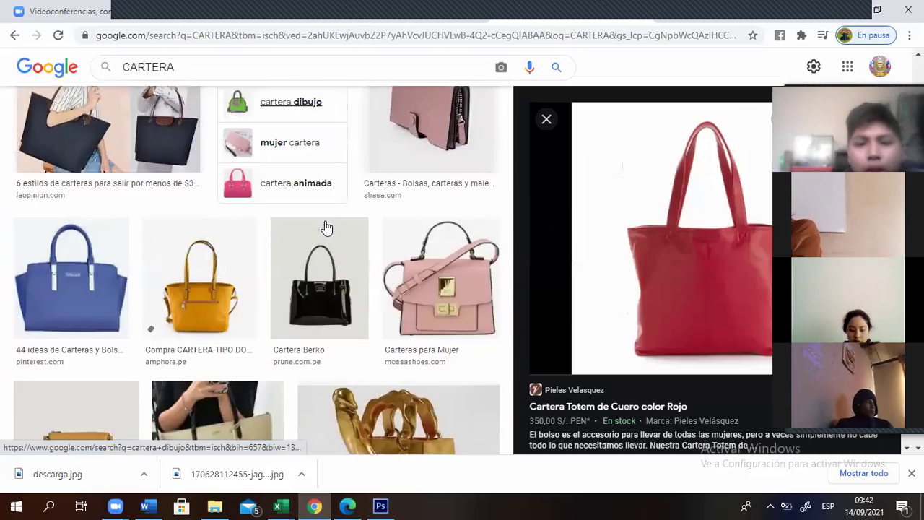
scroll(328, 228, "down", 10)
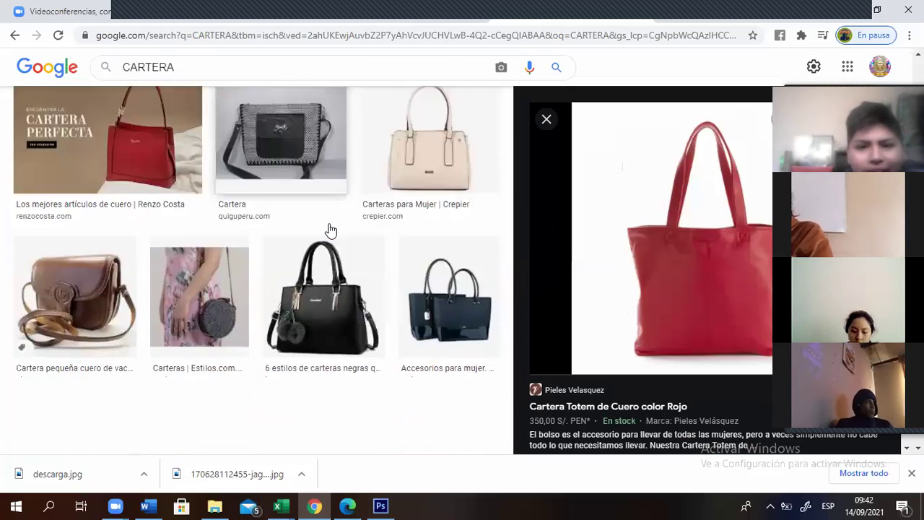
scroll(335, 228, "down", 2)
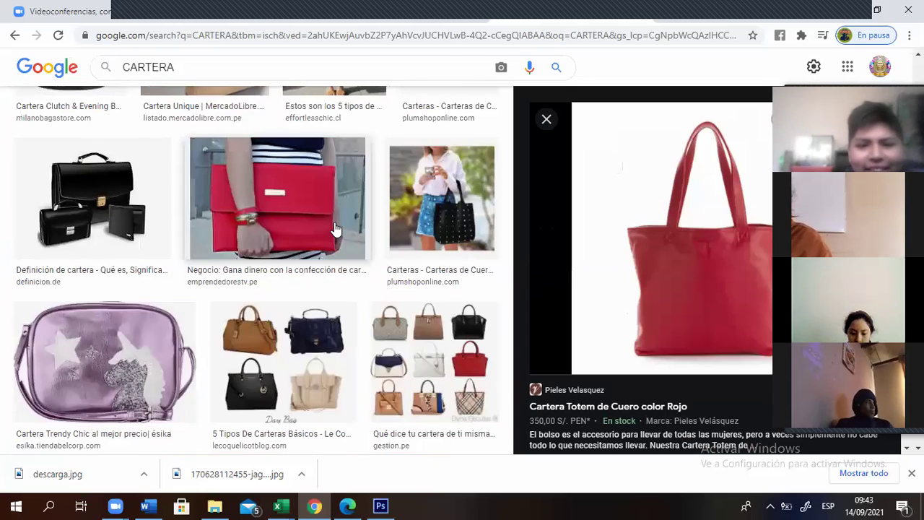
scroll(335, 228, "up", 15)
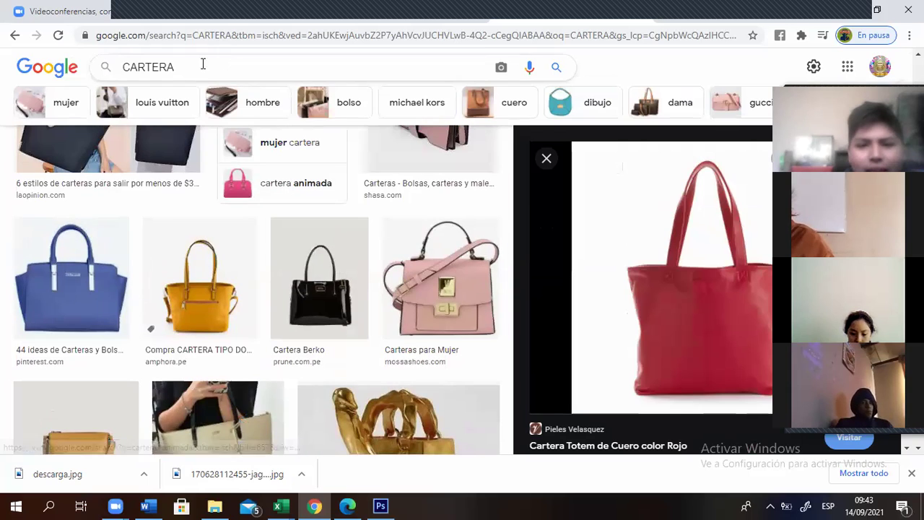
- Search Google Images for PUERTA and open the preview of the brown wooden door on a white background
double_click(203, 64)
key("BackSpace")
type("PUERTA")
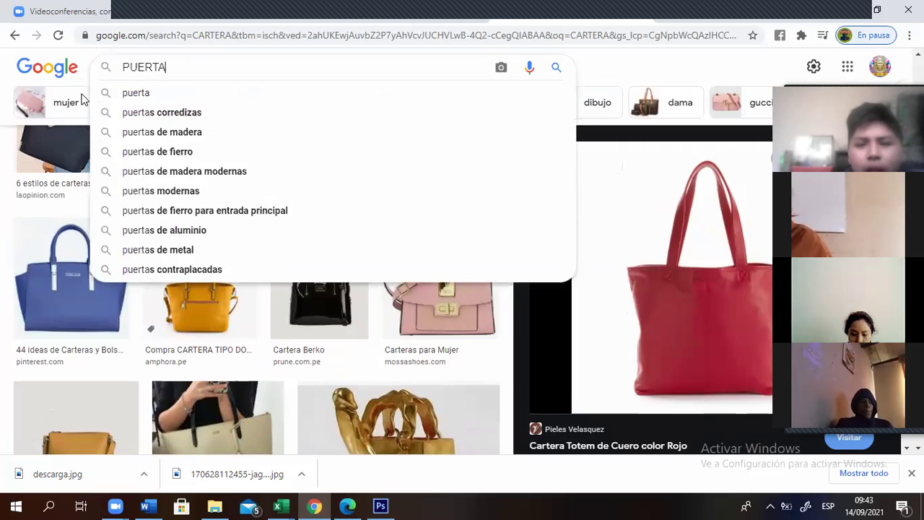
key("Return")
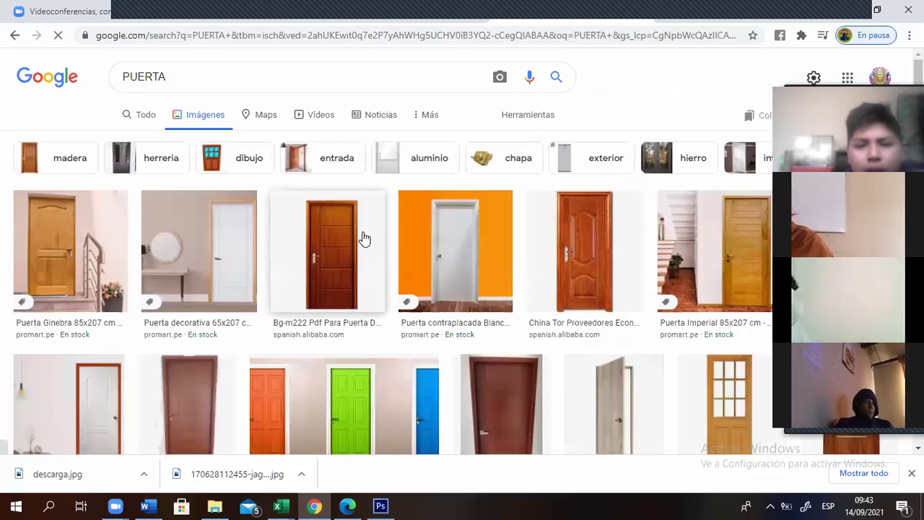
left_click(353, 240)
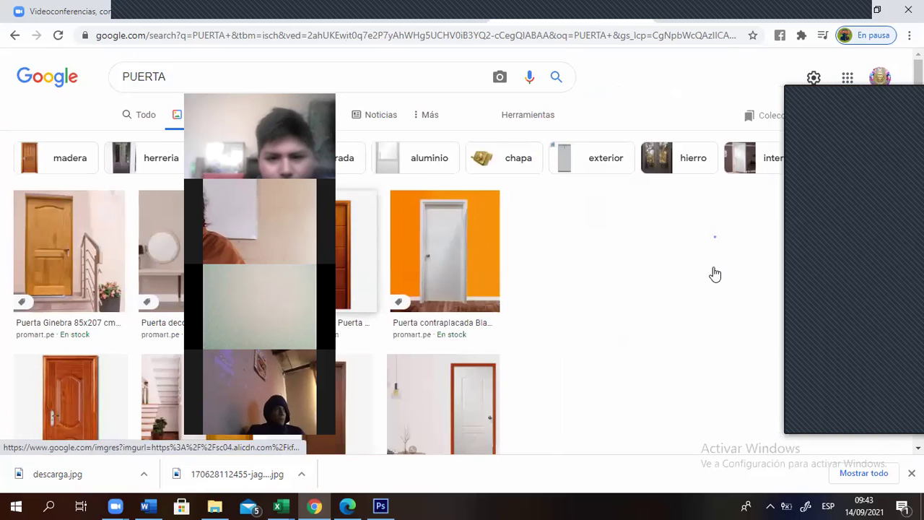
- Save the previewed door image as a JPG in the REGISTRO-UNIDAD 6 folder under its suggested name
right_click(700, 268)
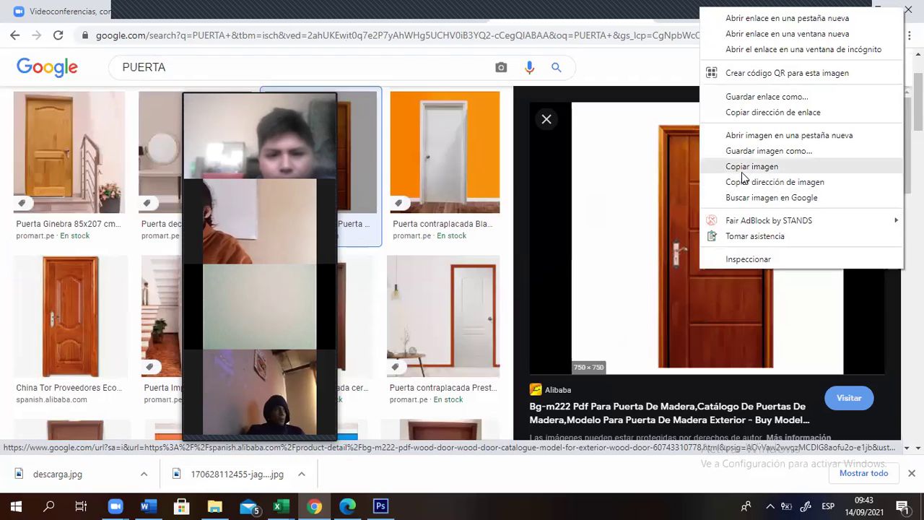
left_click(735, 156)
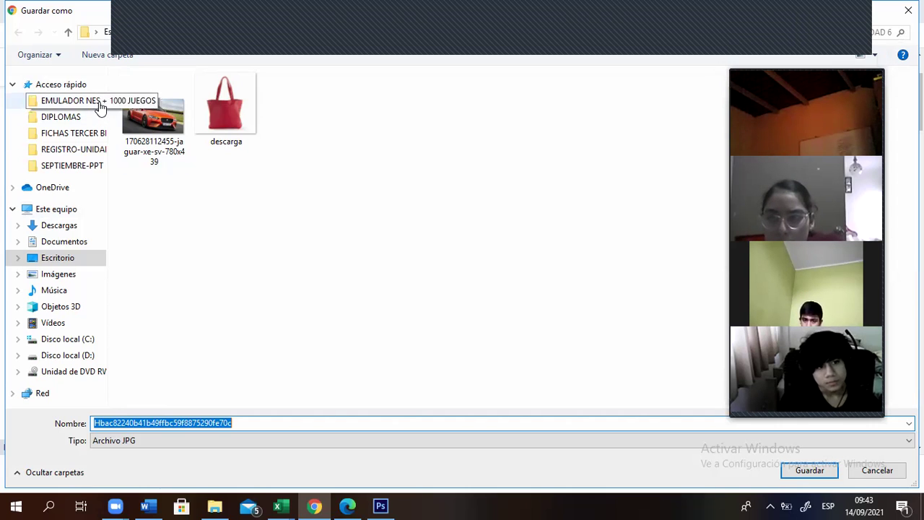
left_click(79, 155)
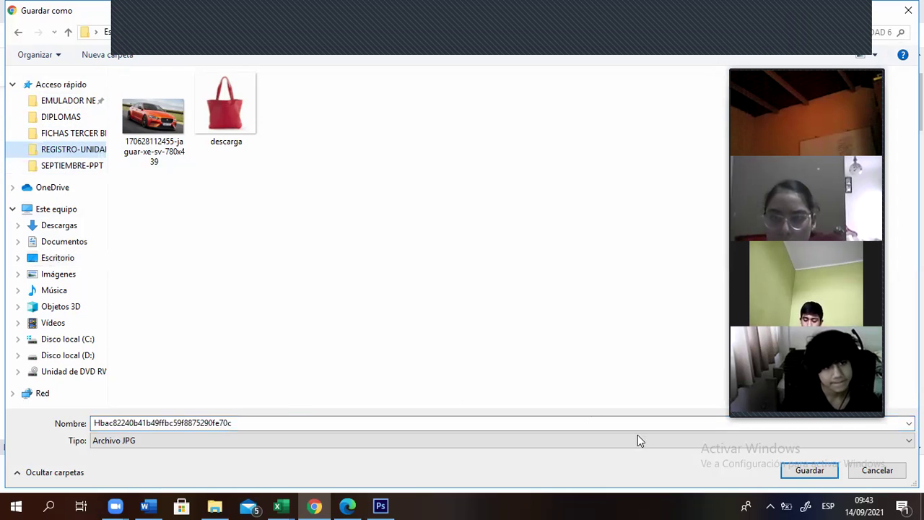
left_click(823, 476)
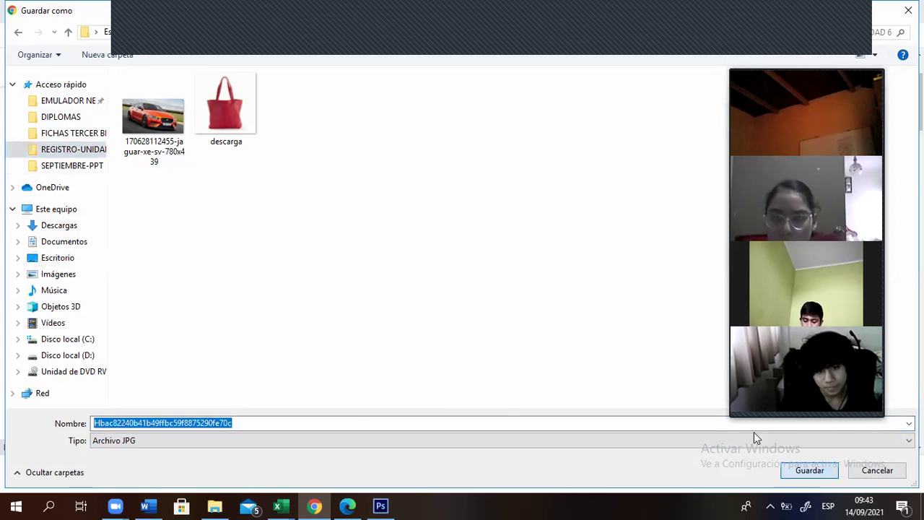
- Switch back to Photoshop and open the saved door image Hbac82240b41b49ffbc59f8875290fe70c
left_click(380, 506)
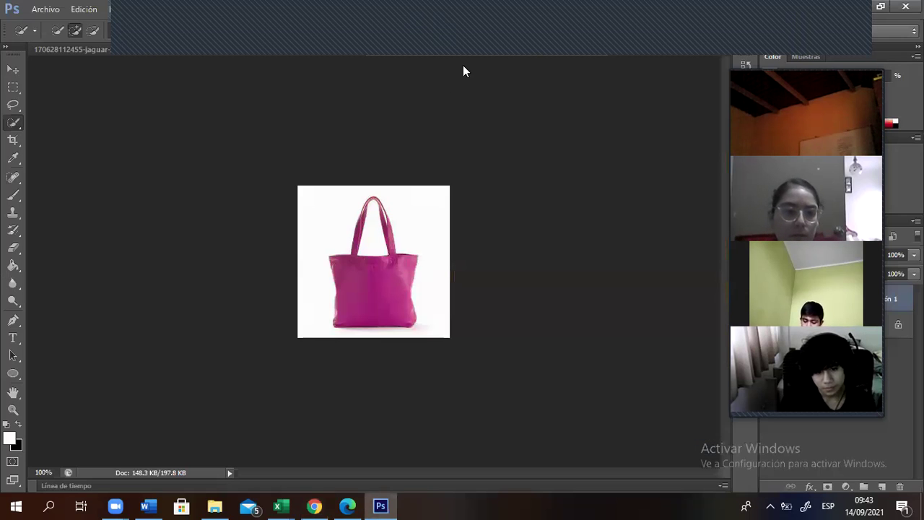
left_click(44, 9)
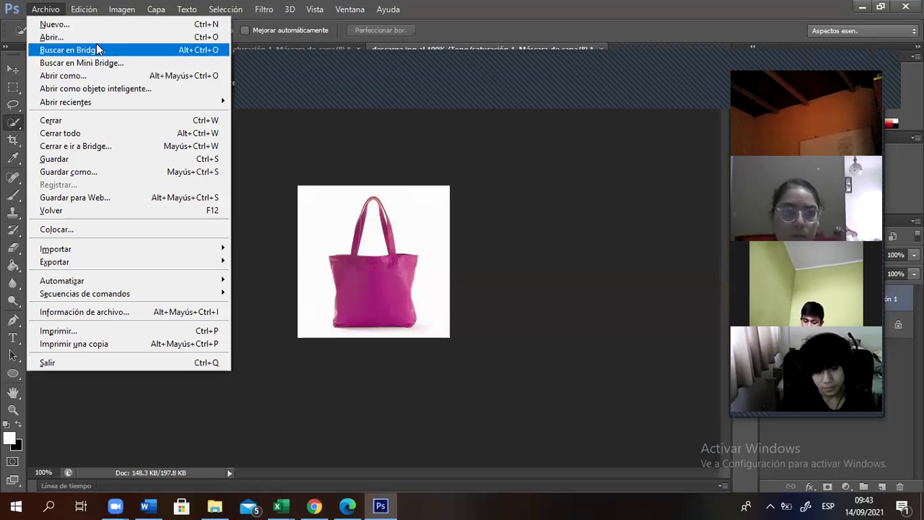
left_click(133, 37)
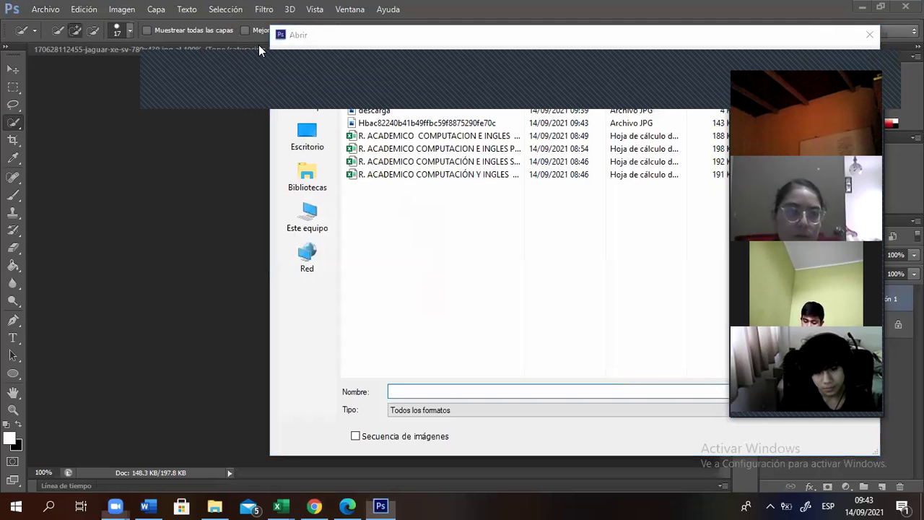
left_click(556, 137)
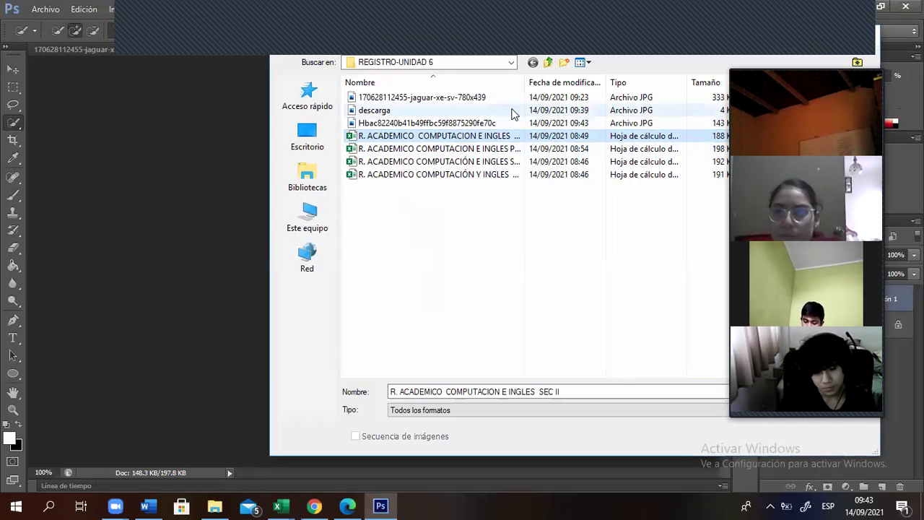
key("Up")
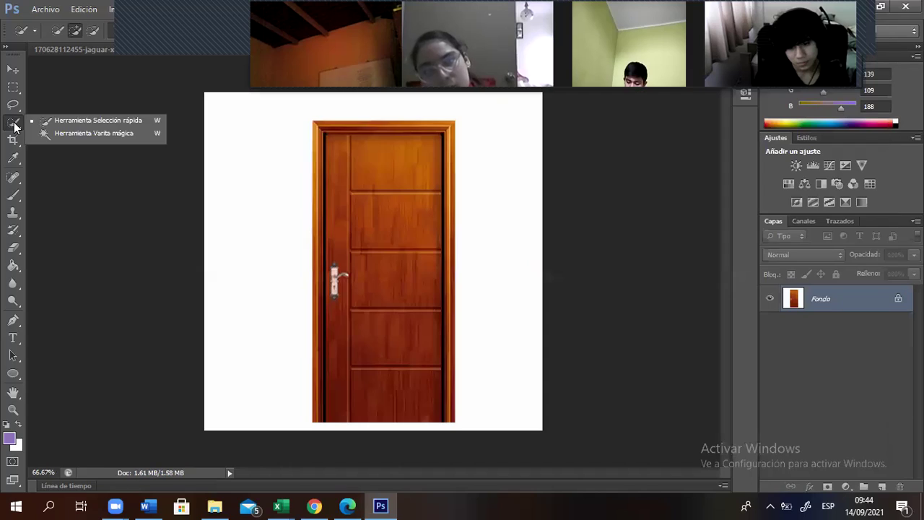
key("Return")
- Select the door panel and the upper part of its frame with the Quick Selection tool
right_click(13, 122)
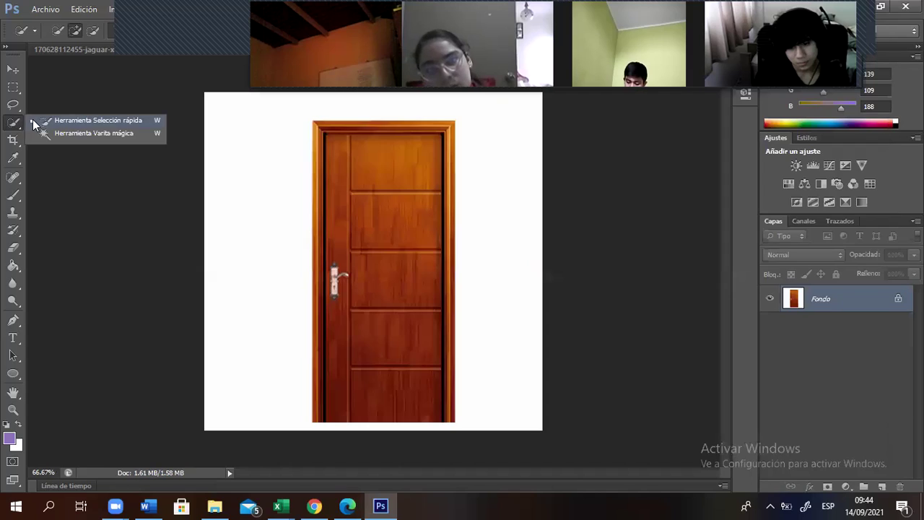
left_click(310, 124)
left_click_drag(385, 210, 424, 396)
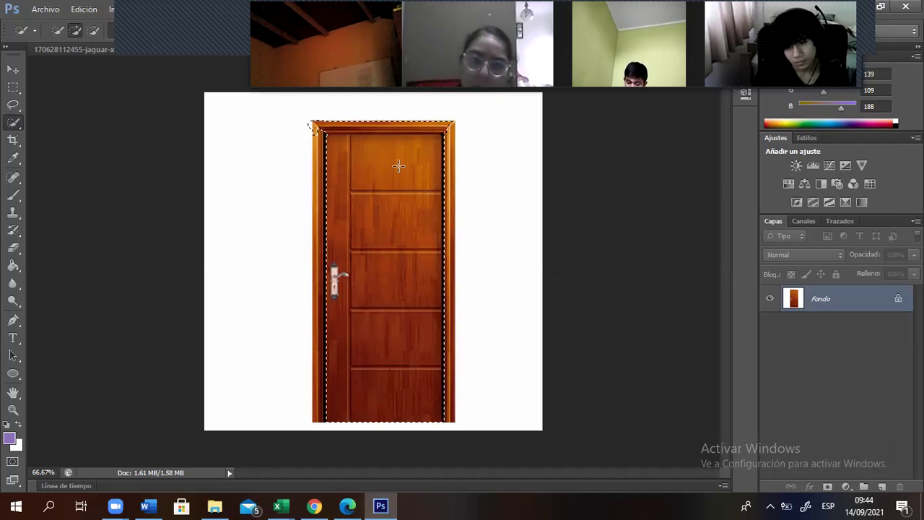
- Add a Hue/Saturation adjustment layer for the selected door and set its hue to -35
left_click(850, 489)
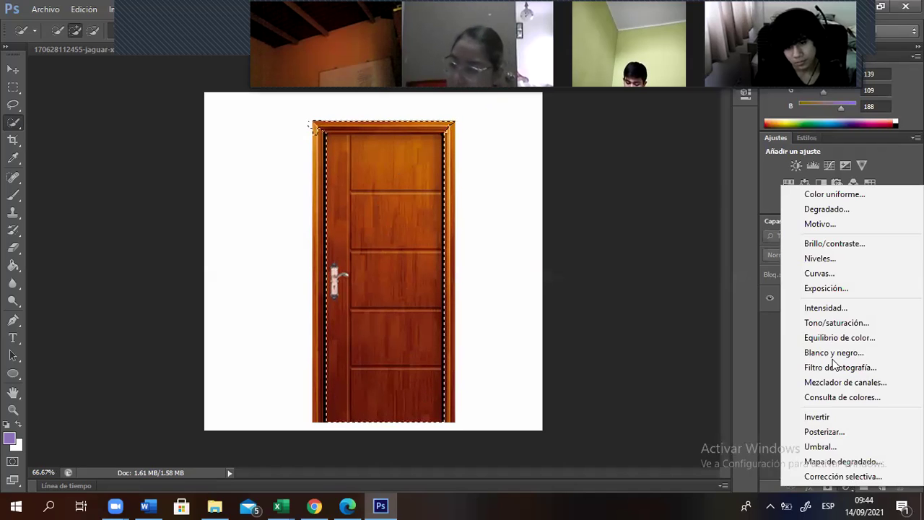
left_click(790, 323)
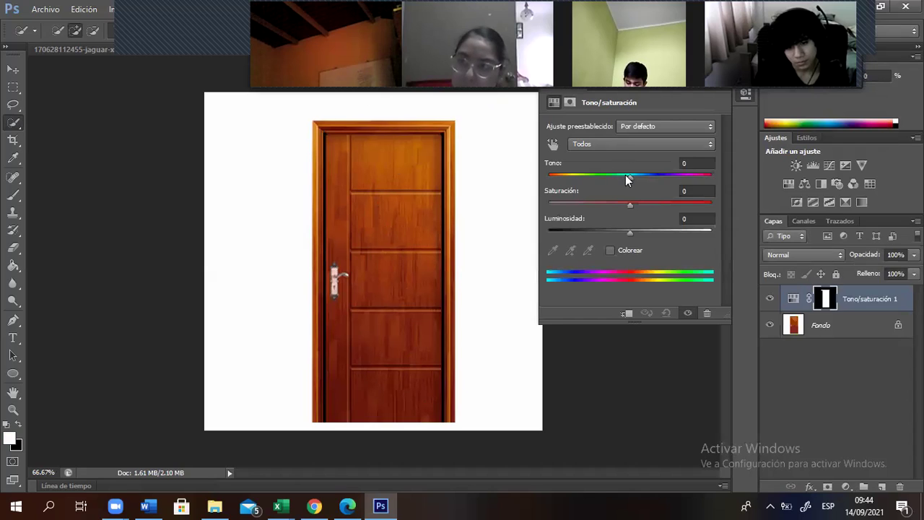
left_click_drag(633, 182, 601, 180)
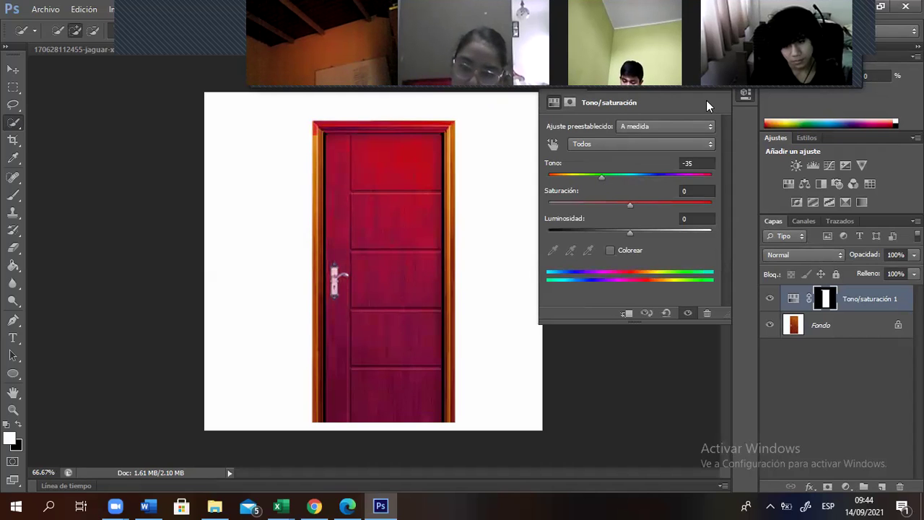
left_click(746, 93)
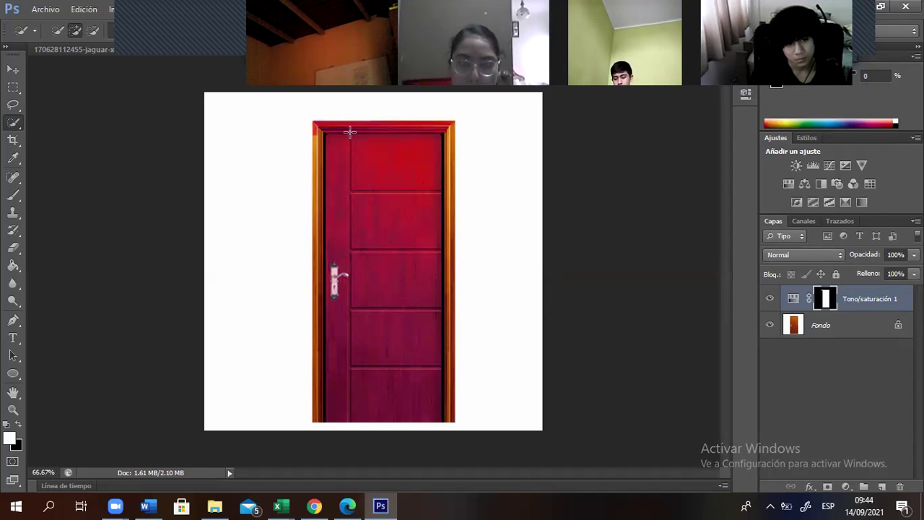
- Select the whole door with its frame and add a second Hue/Saturation adjustment layer with the hue set to +43
mouse_move(398, 254)
left_mouse_down()
mouse_move(408, 341)
mouse_move(433, 382)
mouse_move(443, 381)
mouse_move(438, 301)
mouse_move(453, 188)
mouse_move(432, 135)
mouse_move(406, 133)
mouse_move(318, 214)
mouse_move(334, 330)
left_mouse_up()
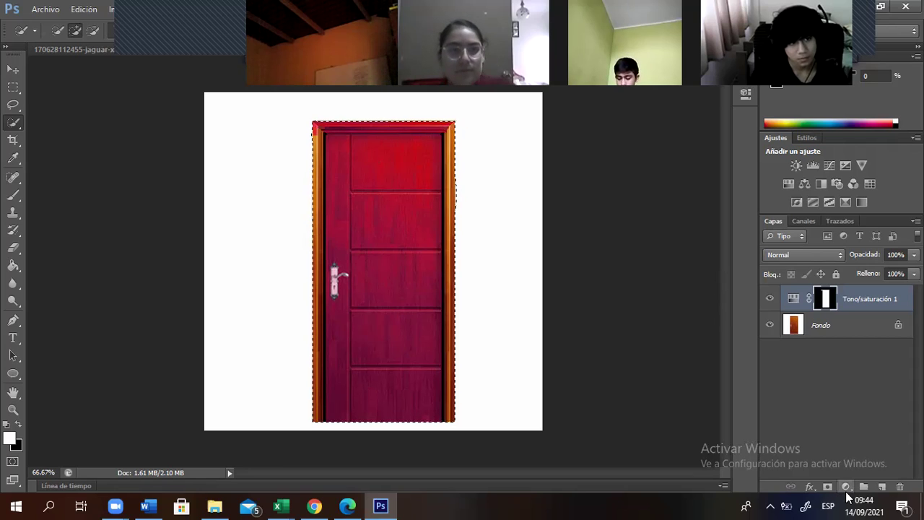
left_click(846, 487)
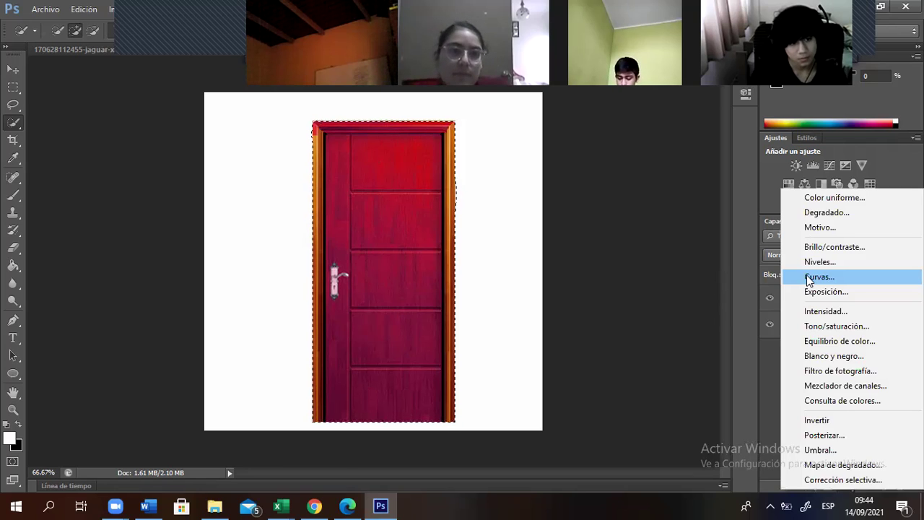
left_click(831, 326)
left_click_drag(635, 175, 664, 175)
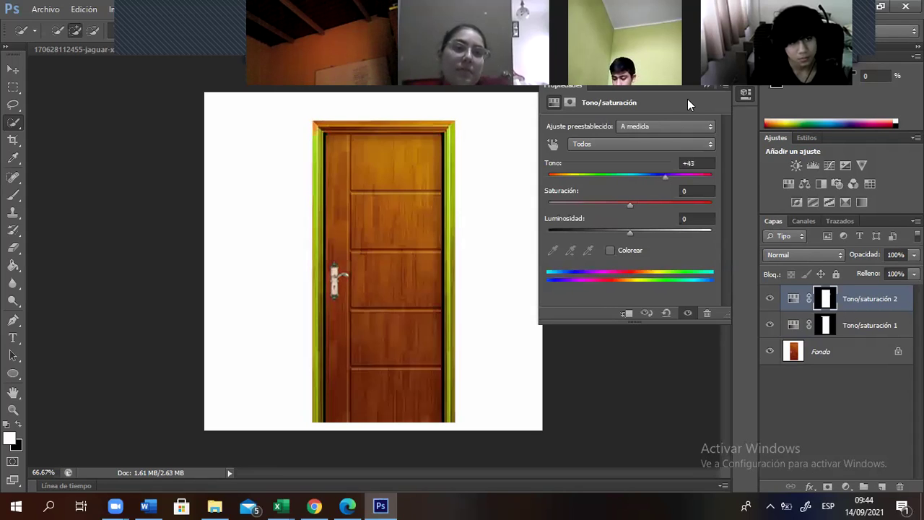
left_click(402, 315)
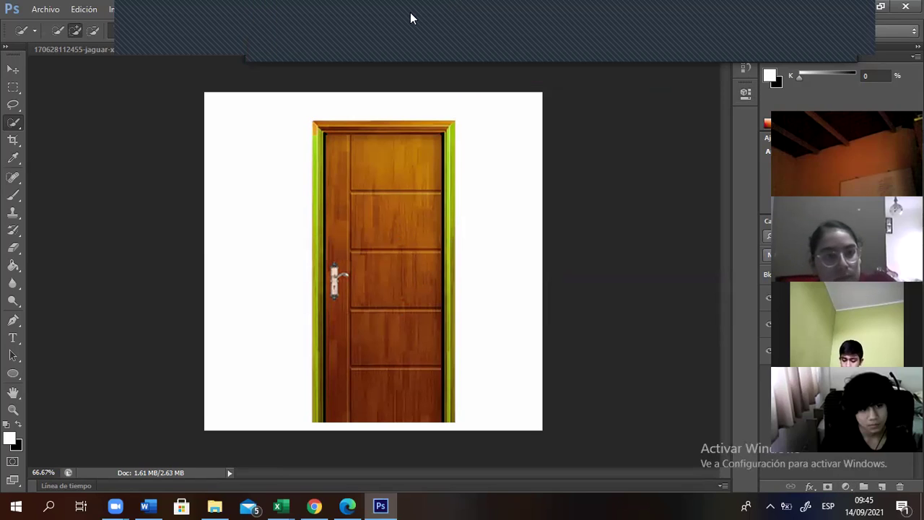
left_click(411, 18)
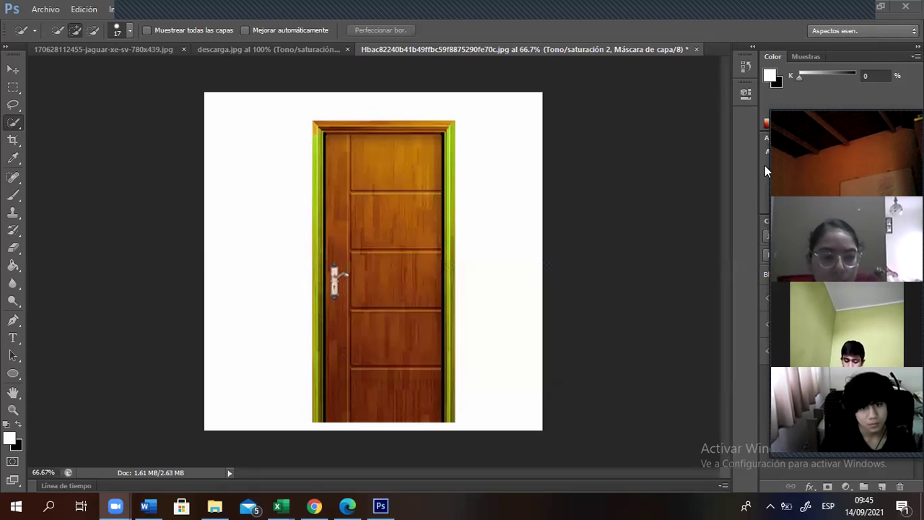
left_click_drag(767, 169, 749, 105)
mouse_move(277, 506)
left_click(112, 463)
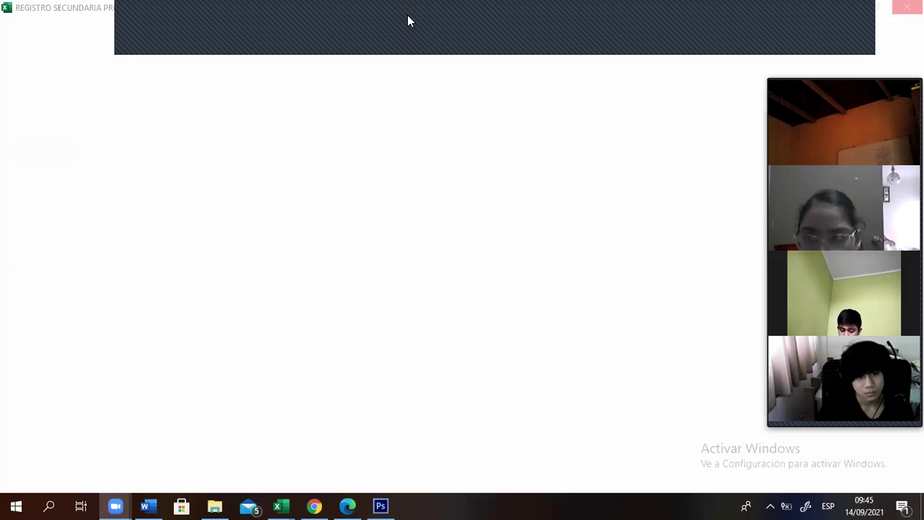
left_click(381, 505)
mouse_move(437, 10)
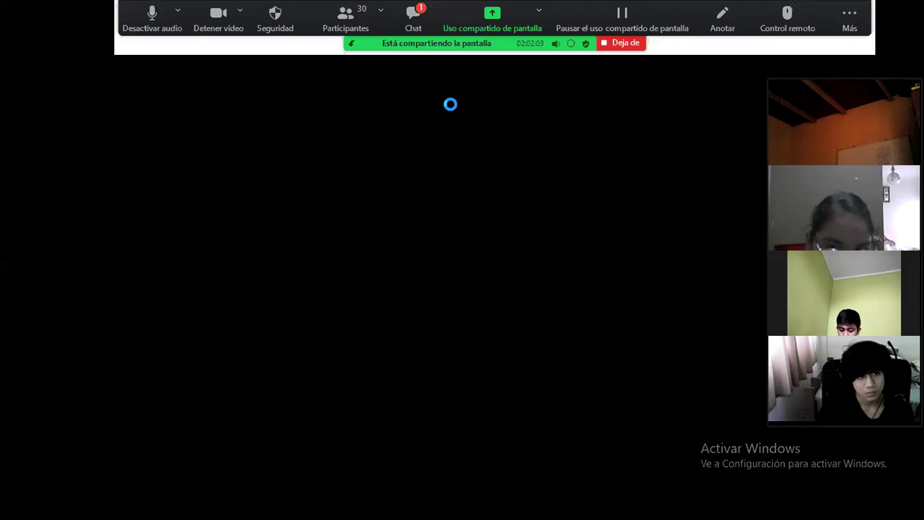